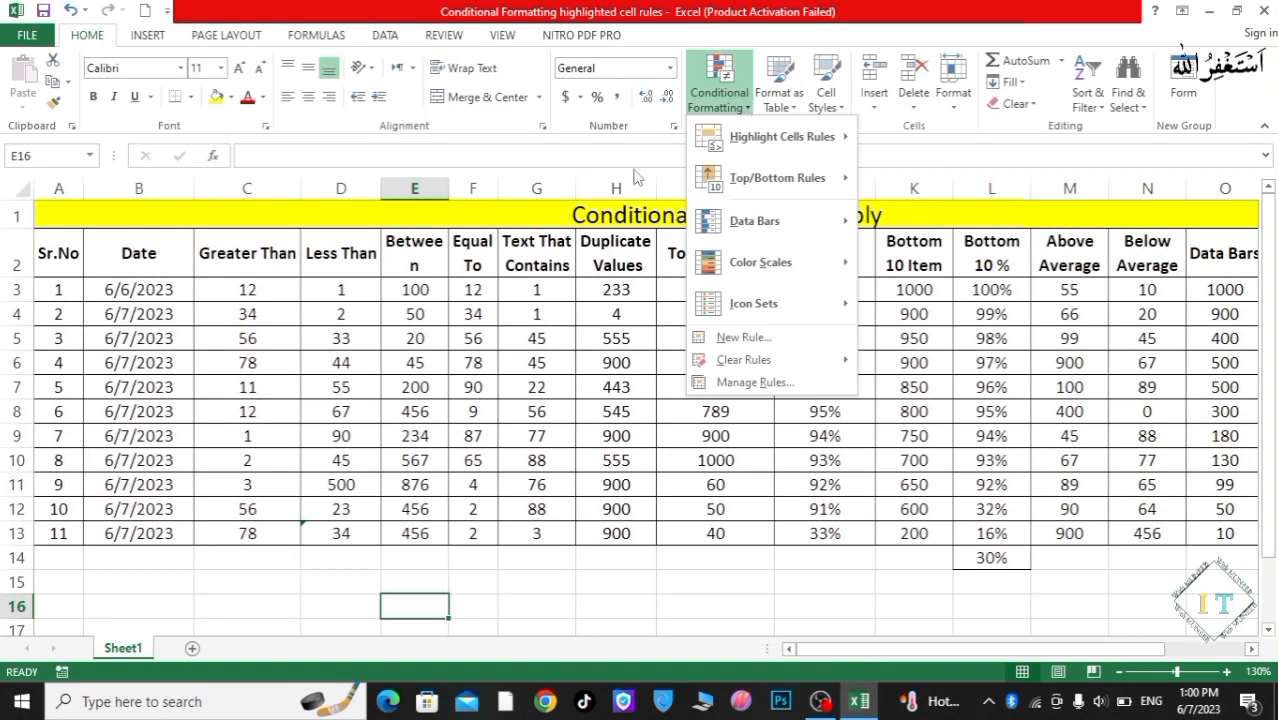
Highlight the cells in C3:C13 that are greater than 10 with Light Red Fill with Dark Red Text
{"action": "left_click", "coordinate": [707, 95]}
{"action": "mouse_move", "coordinate": [784, 140]}
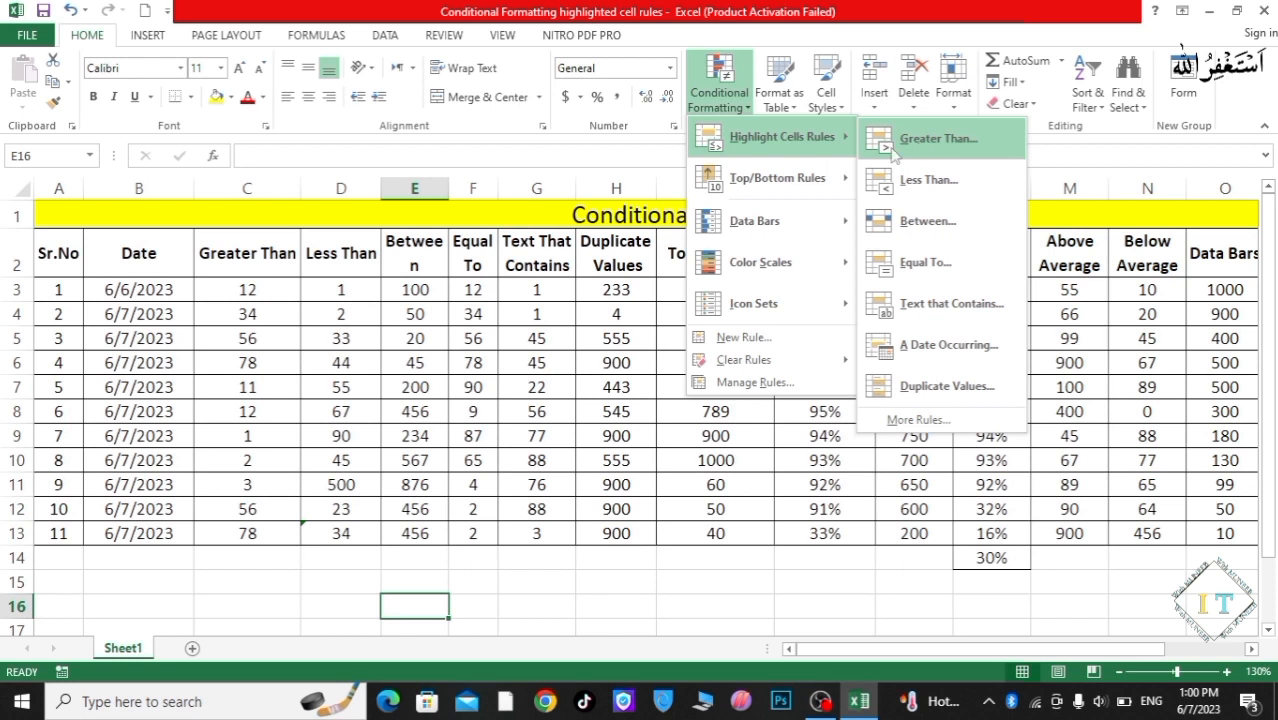
{"action": "left_click", "coordinate": [223, 290]}
{"action": "left_click_drag", "start_coordinate": [223, 292], "coordinate": [244, 531]}
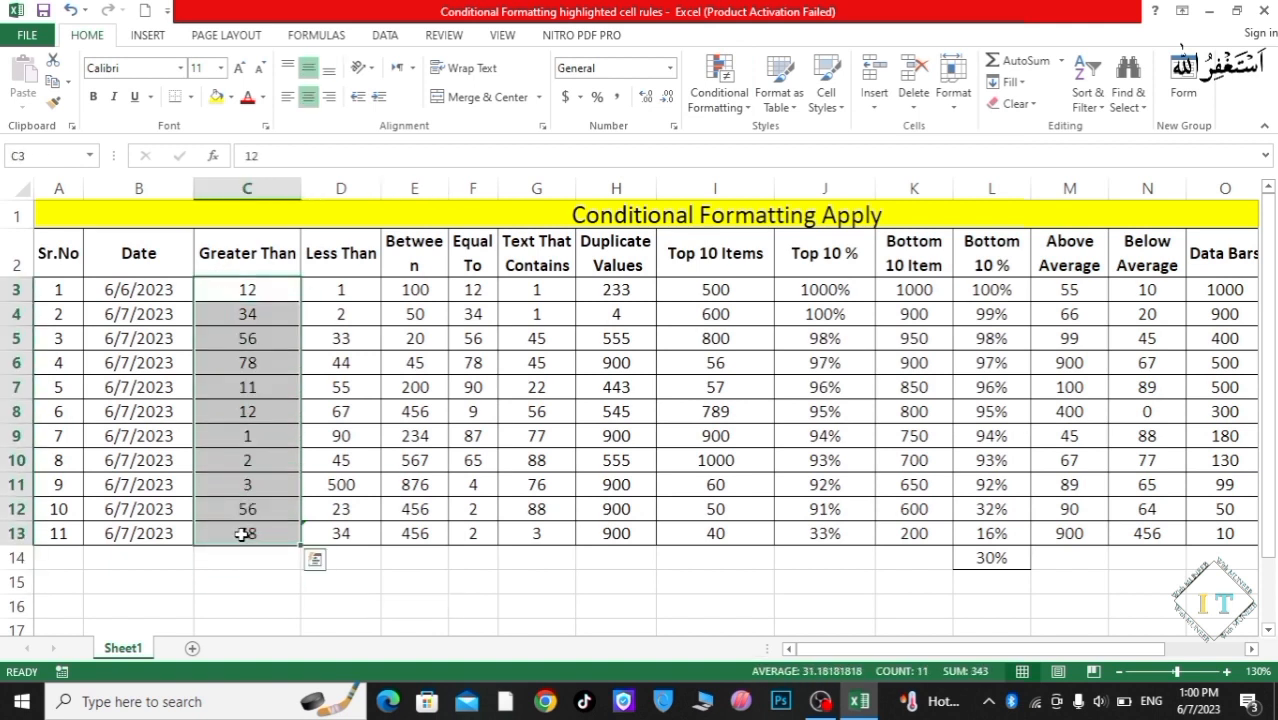
{"action": "left_click", "coordinate": [714, 82]}
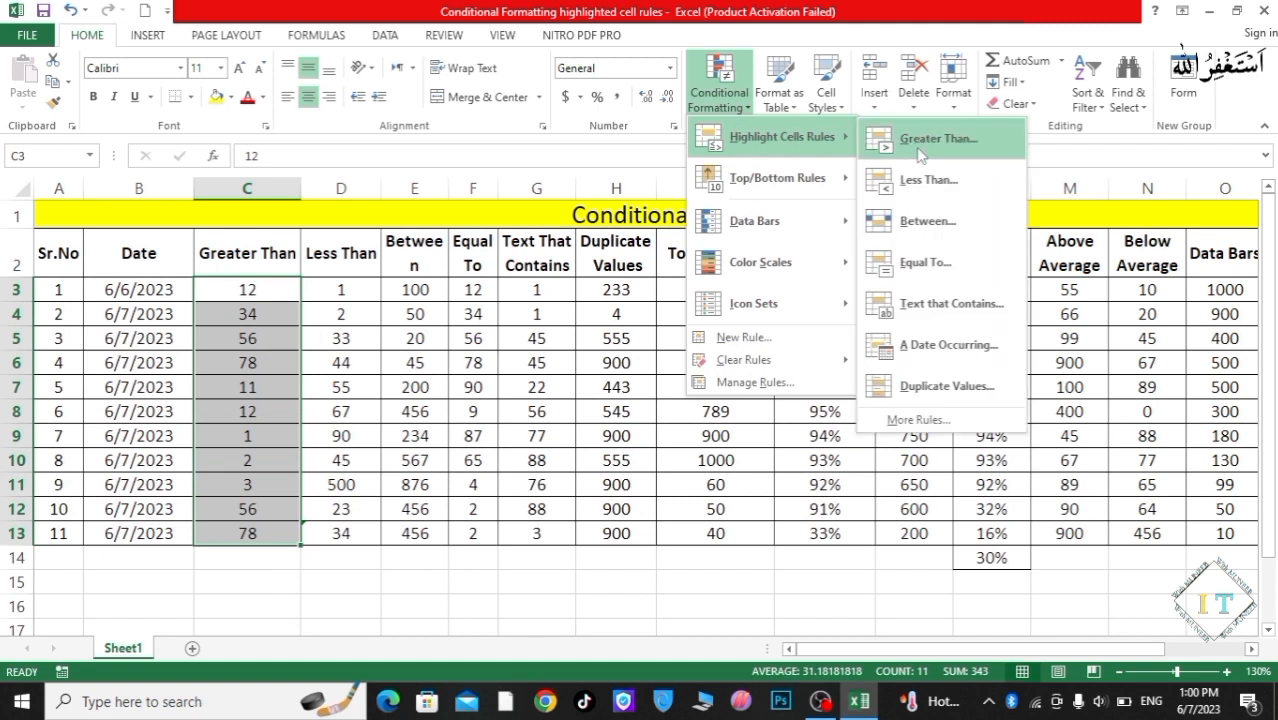
{"action": "left_click", "coordinate": [930, 139]}
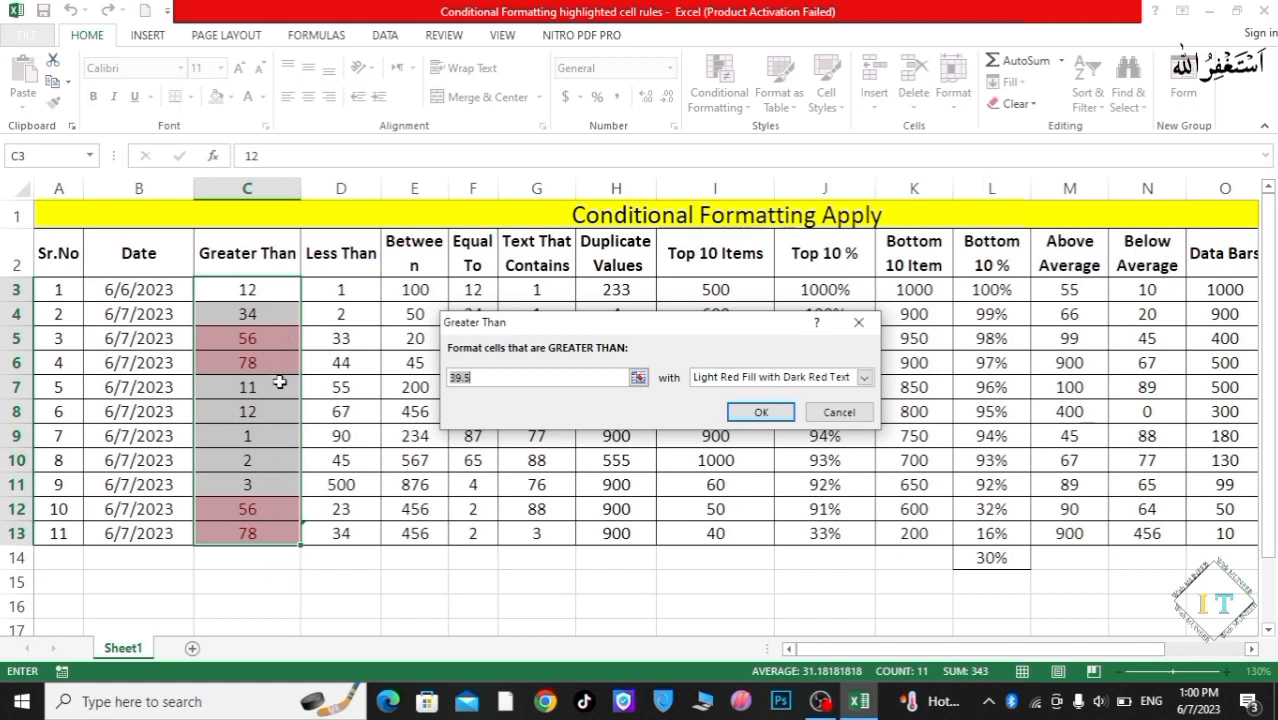
{"action": "key", "text": "BackSpace"}
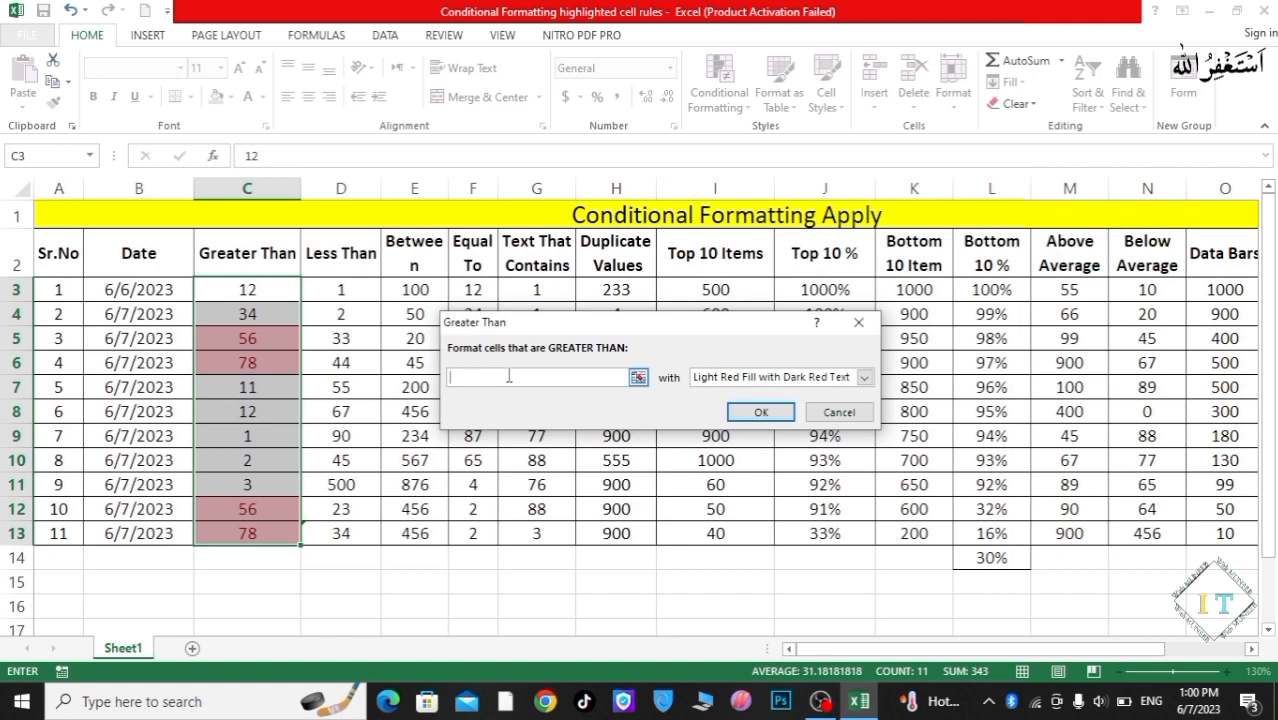
{"action": "type", "text": "10"}
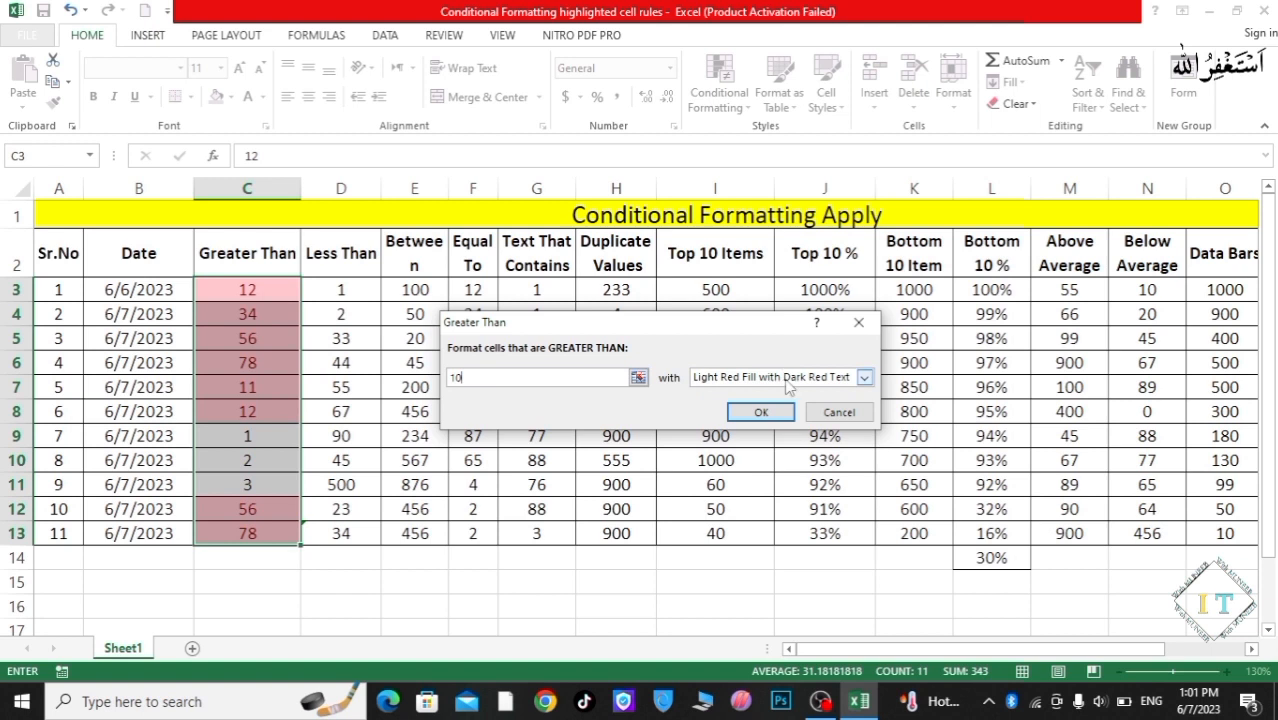
{"action": "left_click", "coordinate": [756, 412]}
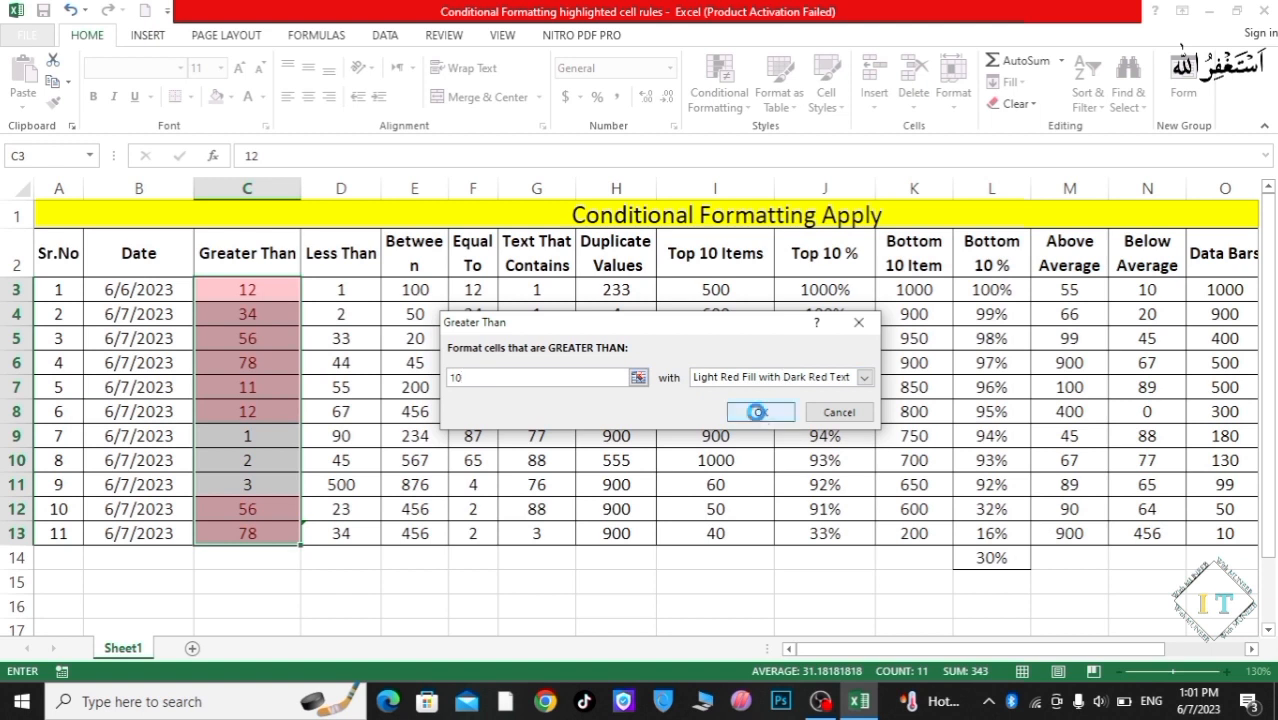
{"action": "left_click", "coordinate": [354, 289]}
{"action": "left_click_drag", "start_coordinate": [354, 289], "coordinate": [343, 524]}
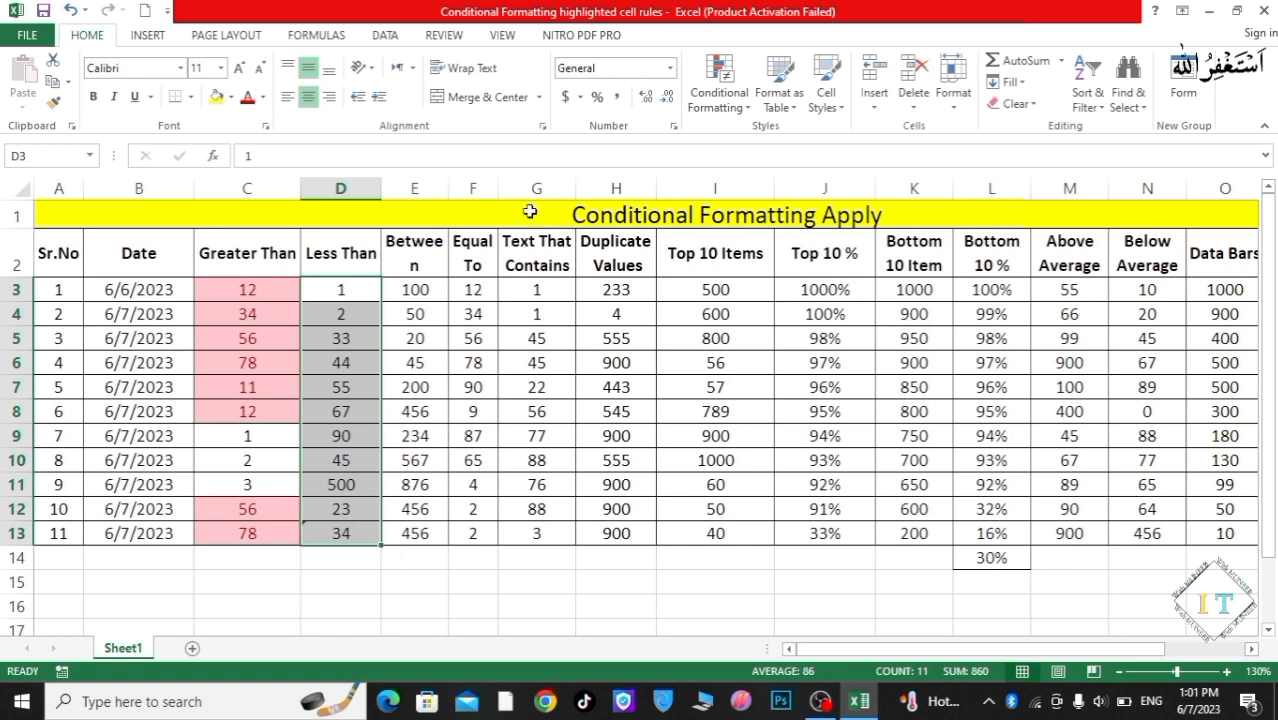
{"action": "left_click", "coordinate": [719, 88]}
{"action": "mouse_move", "coordinate": [753, 143]}
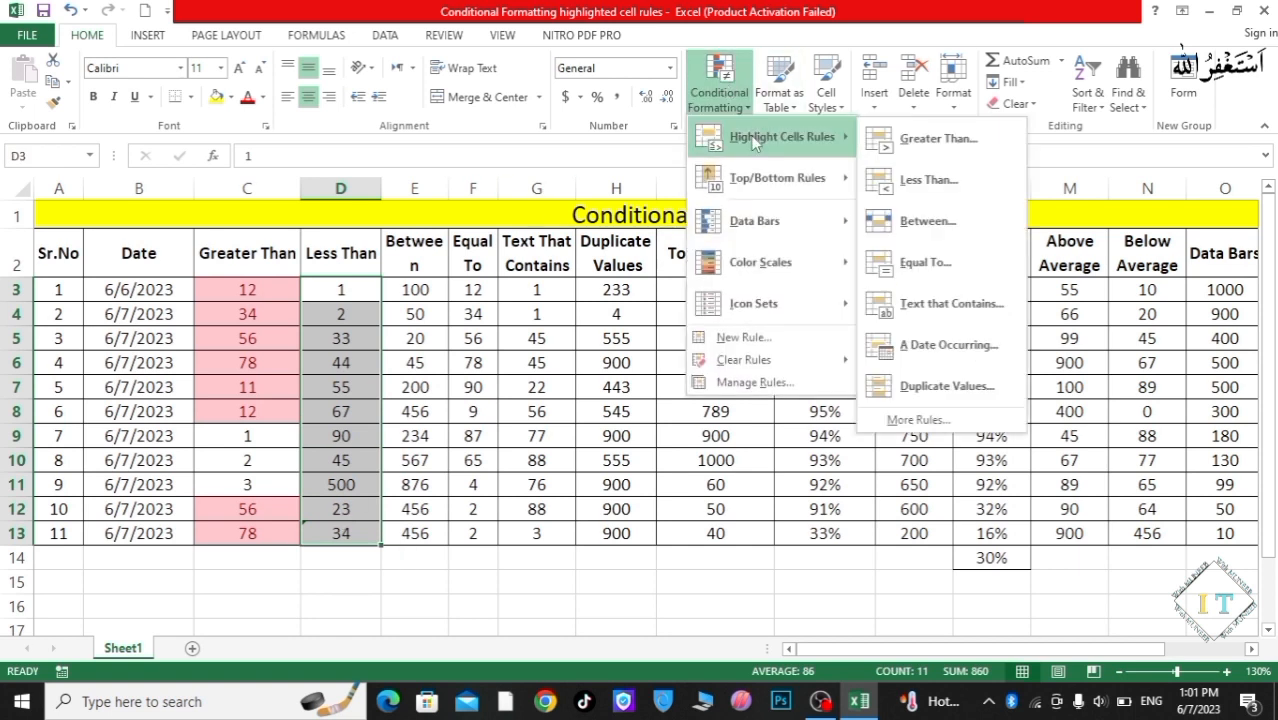
{"action": "left_click", "coordinate": [932, 178]}
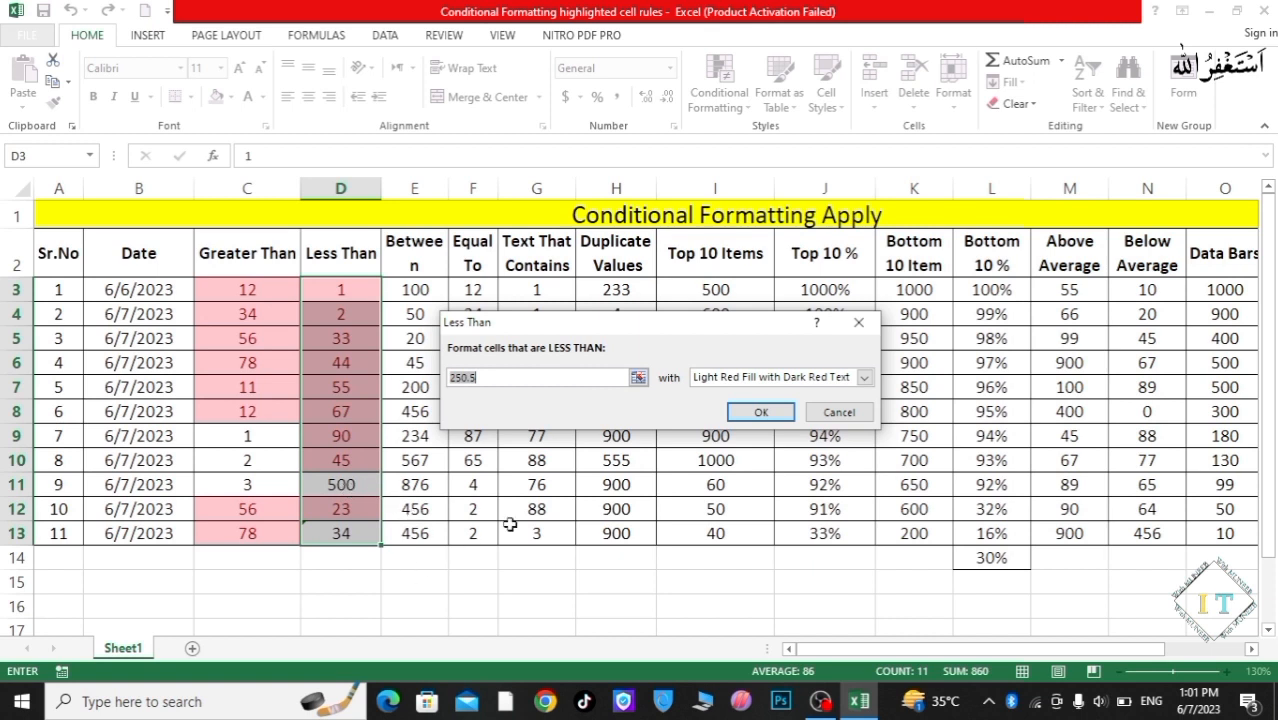
{"action": "left_click", "coordinate": [860, 324]}
Convert the text-stored value in cell D13 to a number
{"action": "left_click", "coordinate": [542, 578]}
{"action": "left_click", "coordinate": [367, 553]}
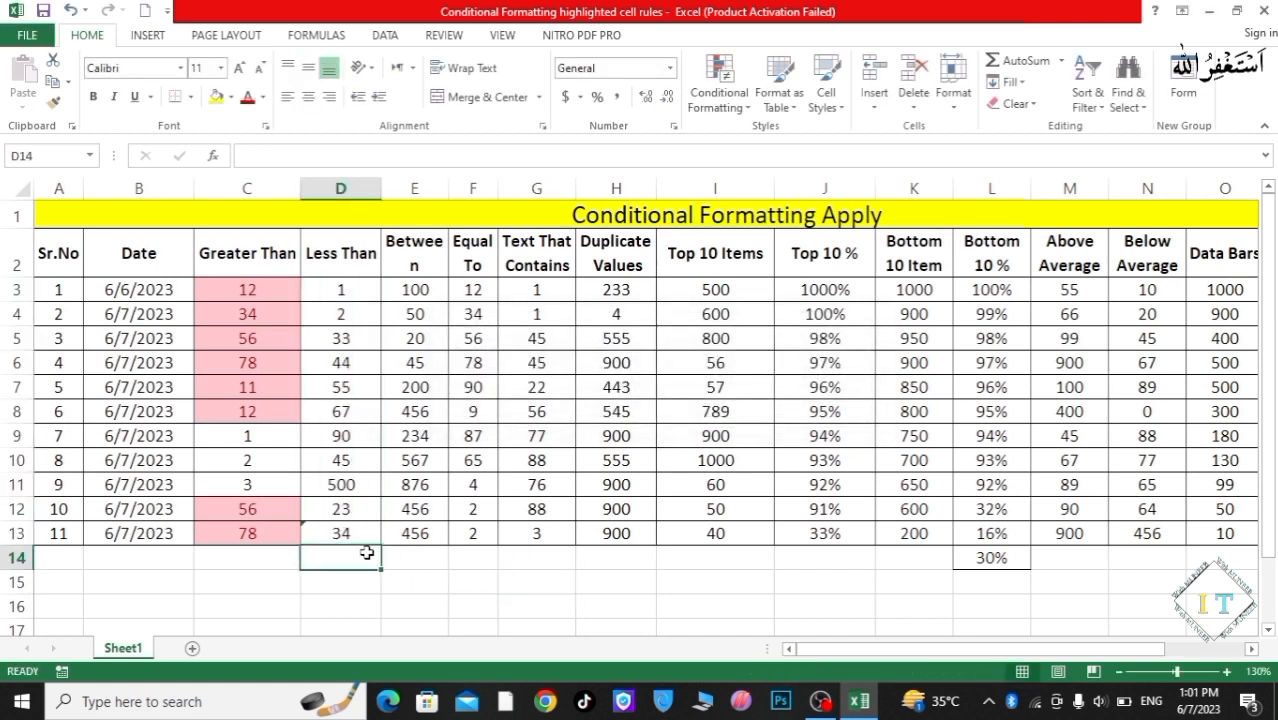
{"action": "left_click", "coordinate": [367, 541]}
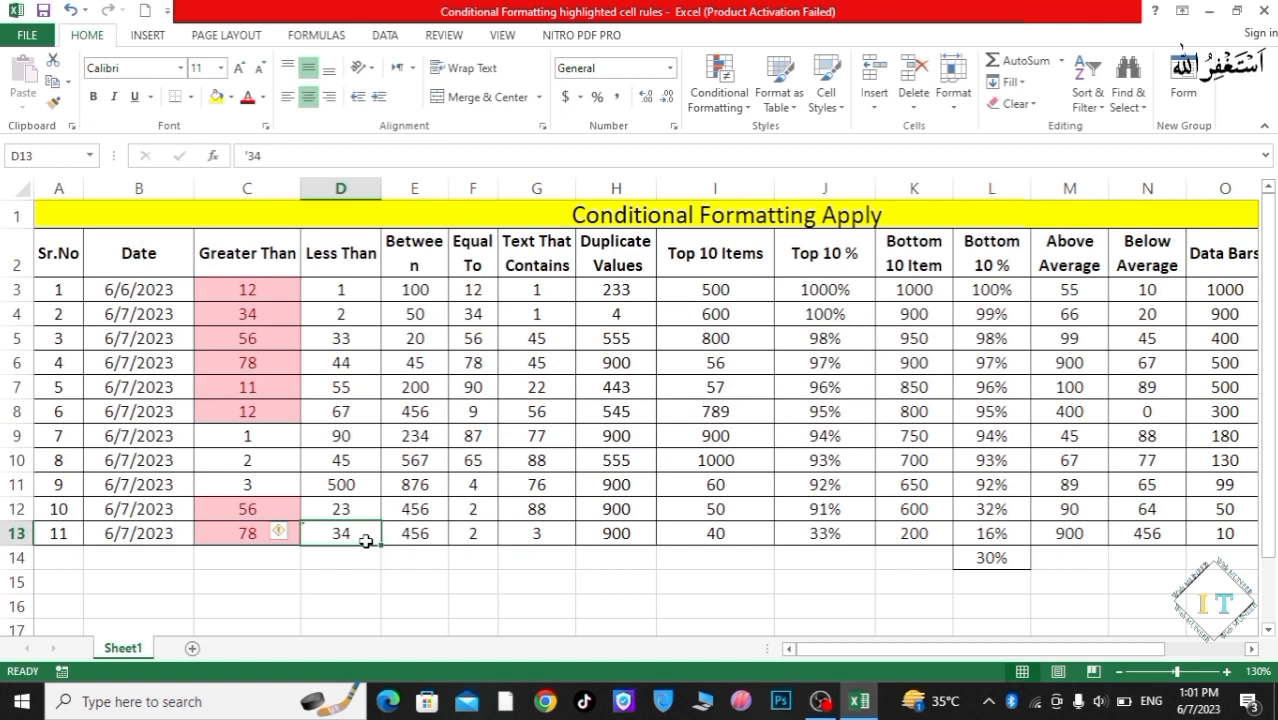
{"action": "left_click", "coordinate": [283, 531]}
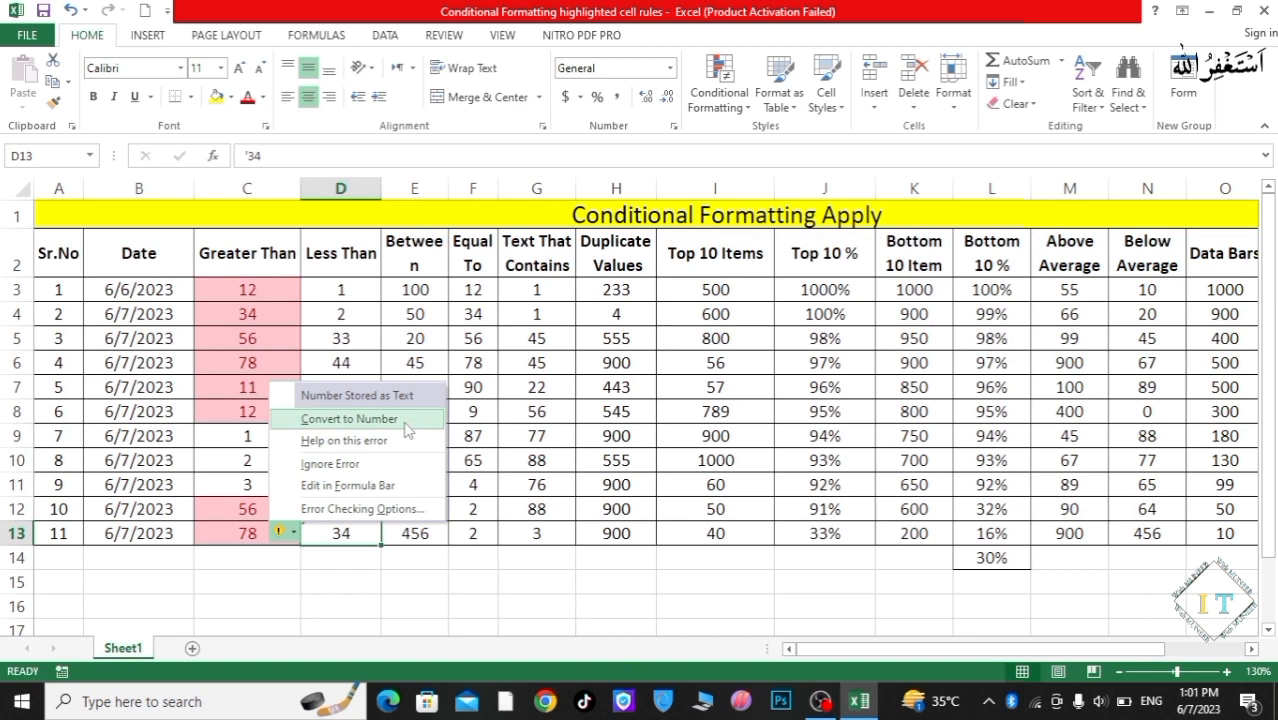
{"action": "left_click", "coordinate": [407, 420]}
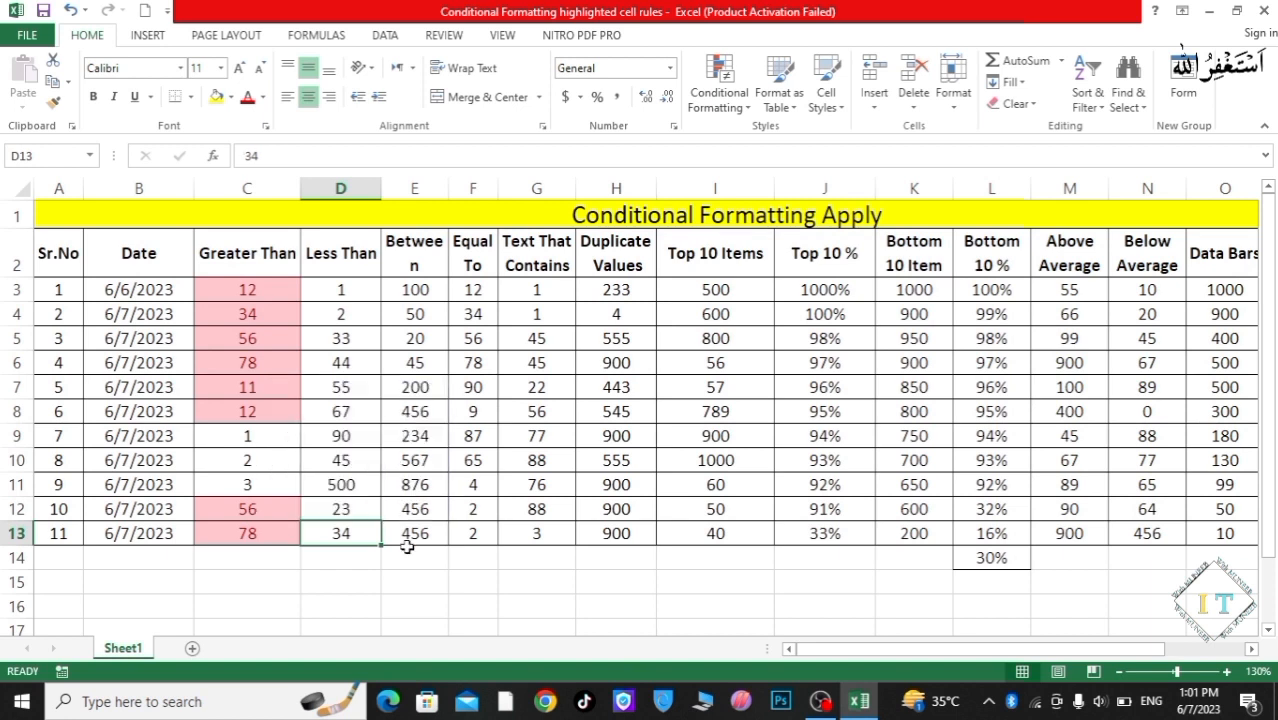
{"action": "left_click", "coordinate": [406, 565]}
Highlight the cells in D3:D13 that are less than 10 with Light Red Fill with Dark Red Text
{"action": "left_click_drag", "start_coordinate": [347, 290], "coordinate": [355, 525]}
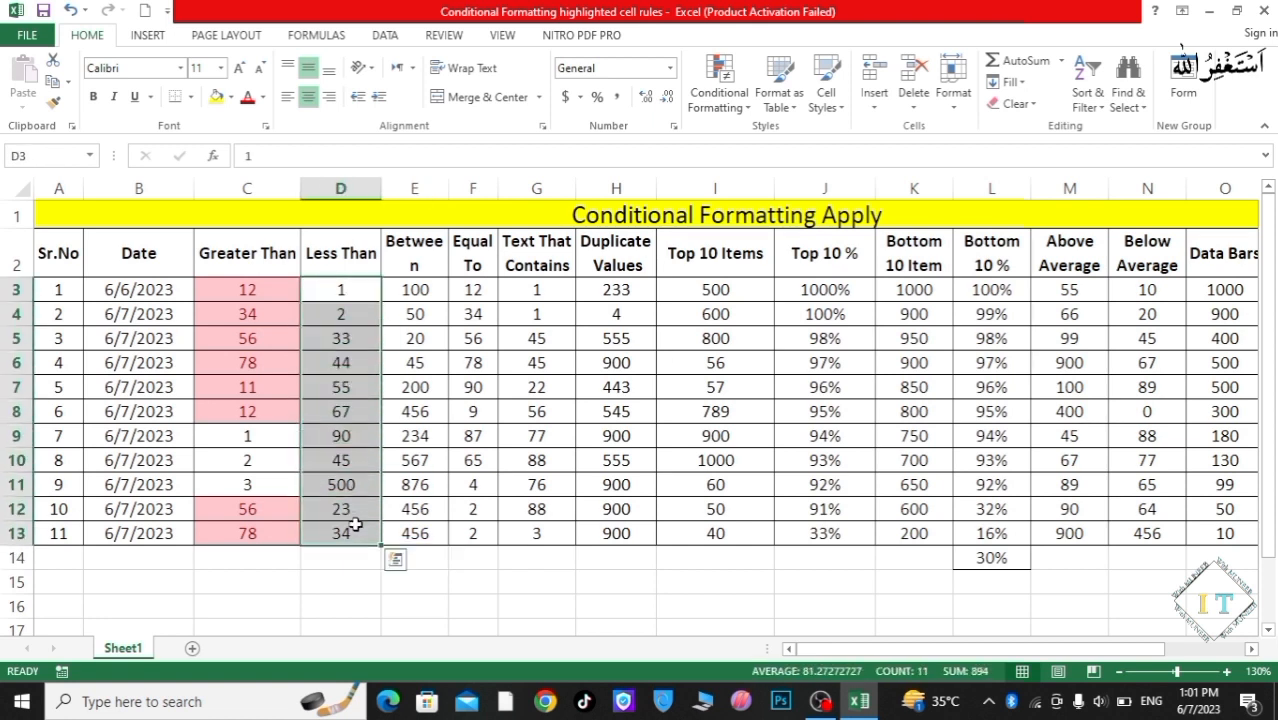
{"action": "left_click", "coordinate": [728, 90]}
{"action": "mouse_move", "coordinate": [770, 156]}
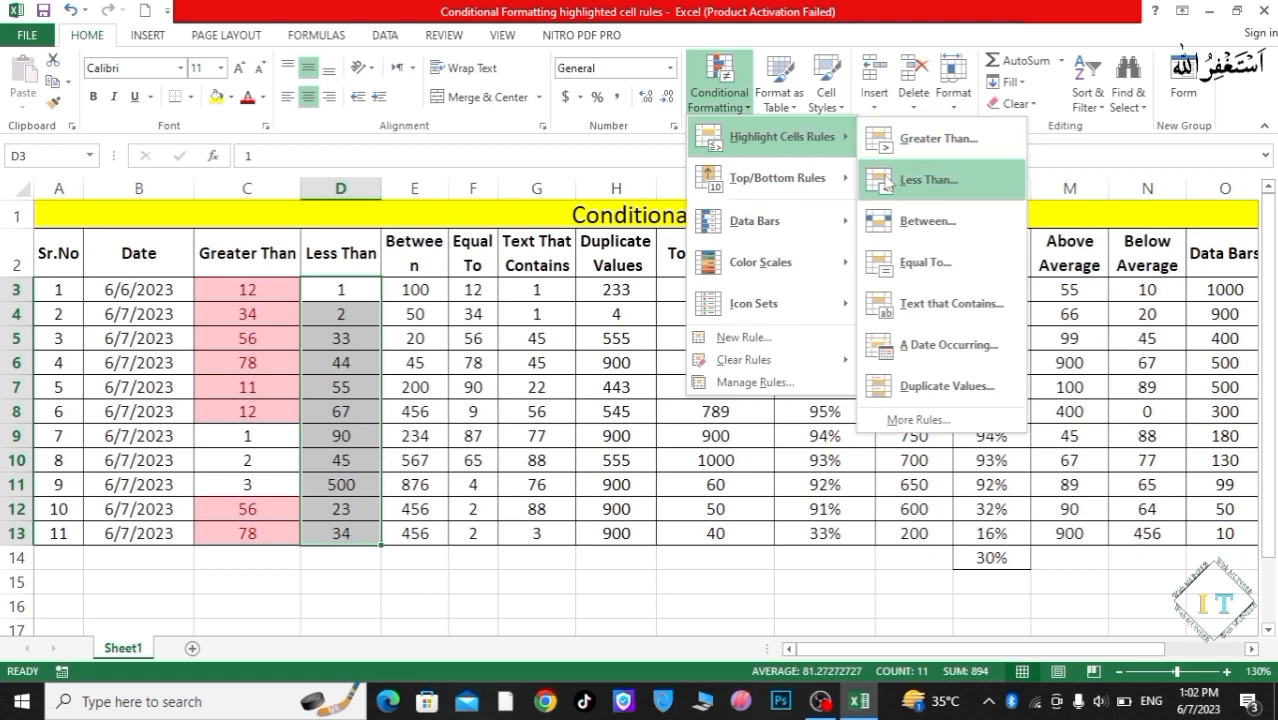
{"action": "left_click", "coordinate": [885, 181]}
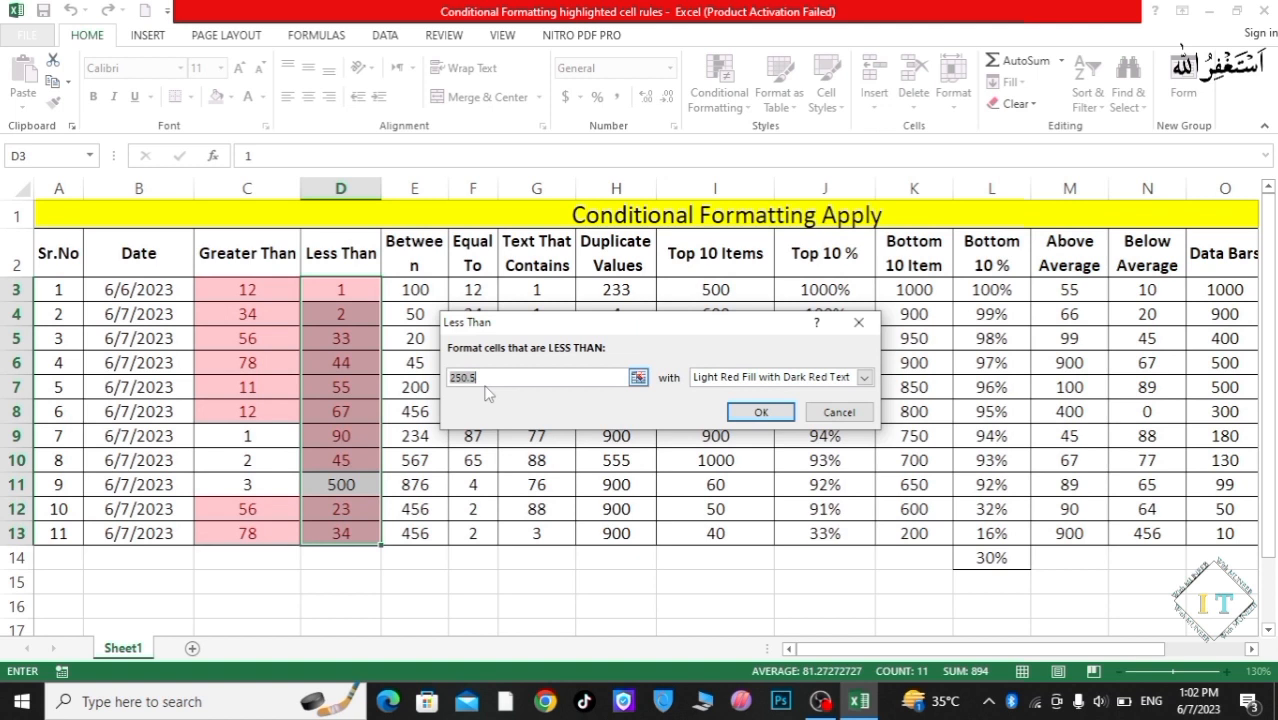
{"action": "key", "text": "BackSpace"}
{"action": "type", "text": "10"}
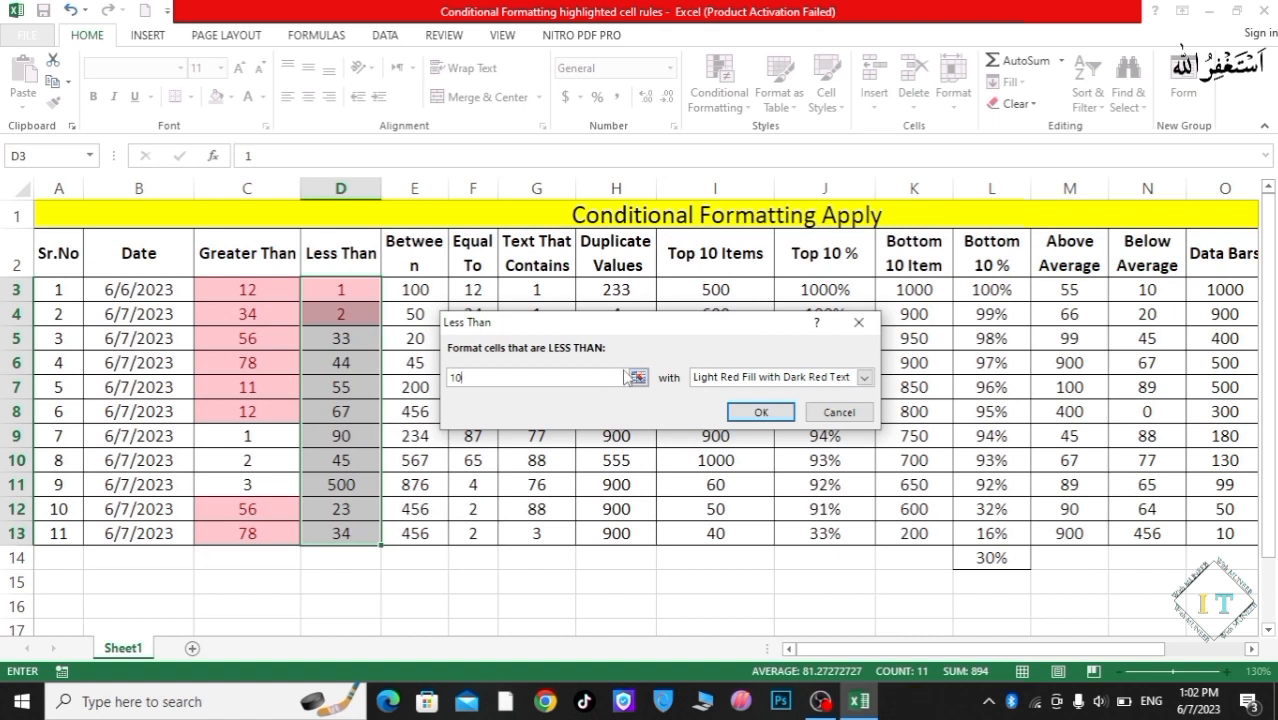
{"action": "left_click", "coordinate": [741, 413]}
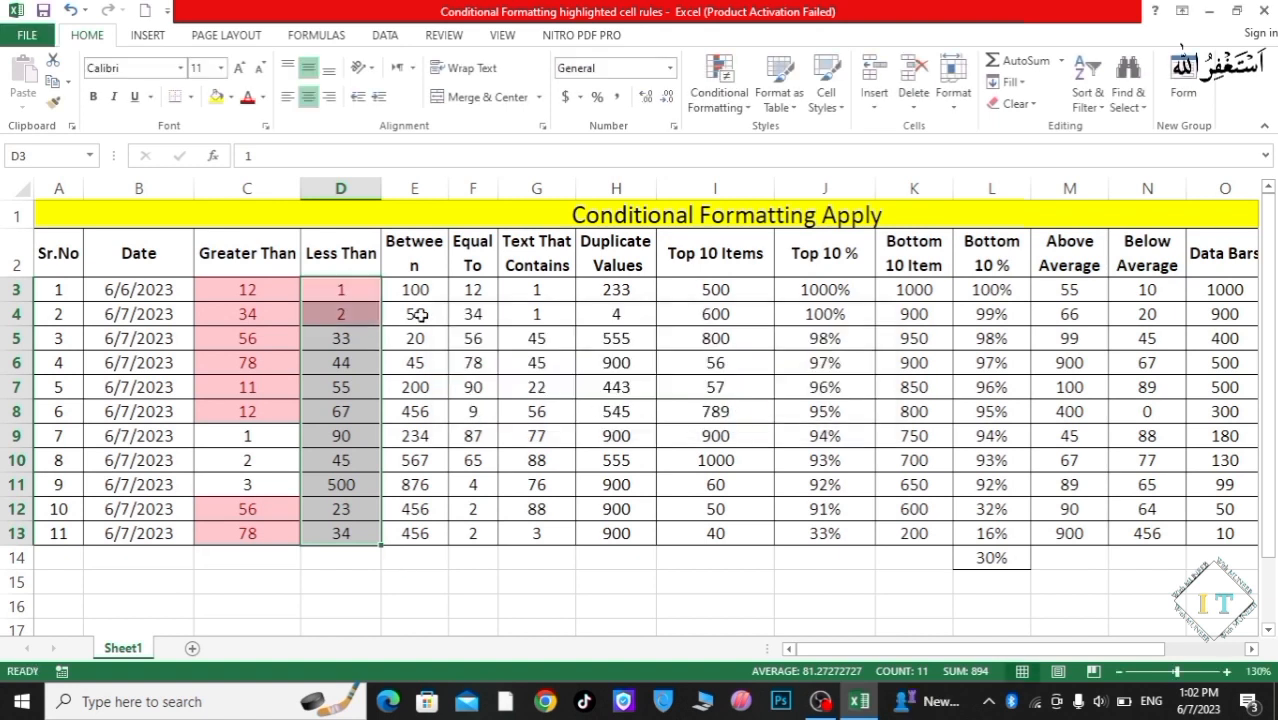
Highlight the cells in E3:E13 that are between 10 and 100 with Light Red Fill with Dark Red Text
{"action": "left_click_drag", "start_coordinate": [420, 289], "coordinate": [438, 535]}
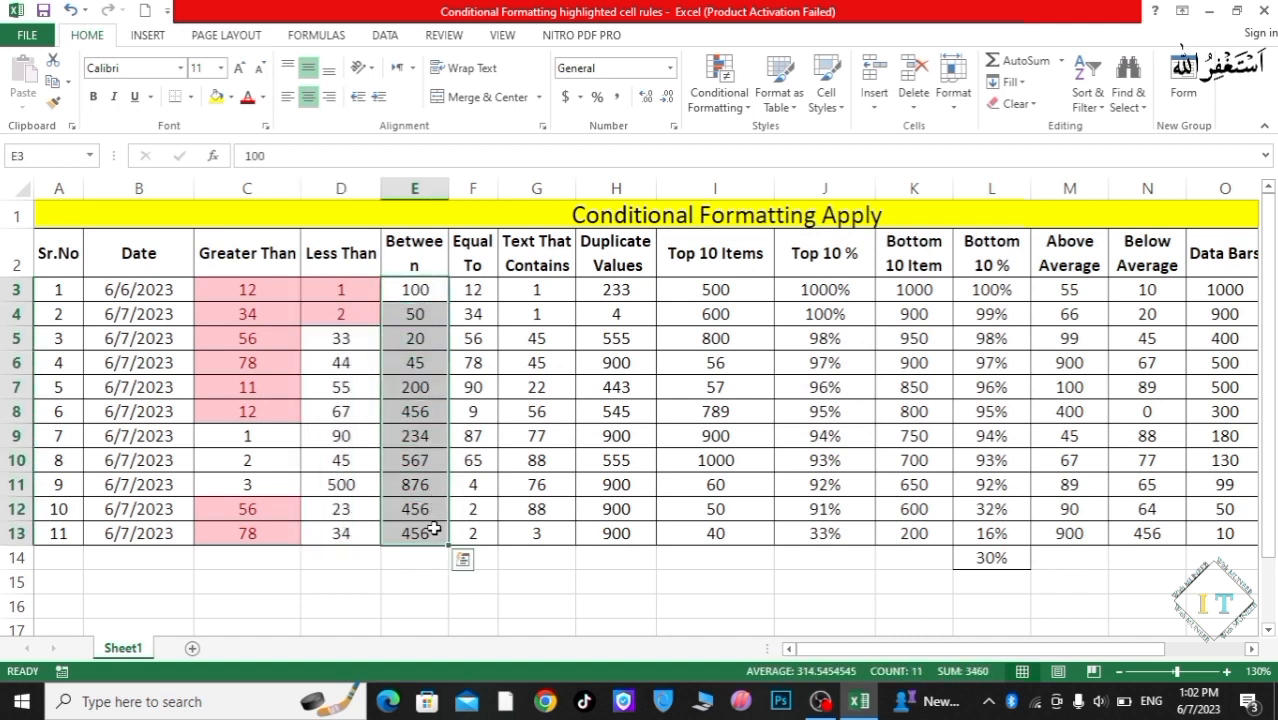
{"action": "left_click", "coordinate": [719, 88]}
{"action": "mouse_move", "coordinate": [741, 152]}
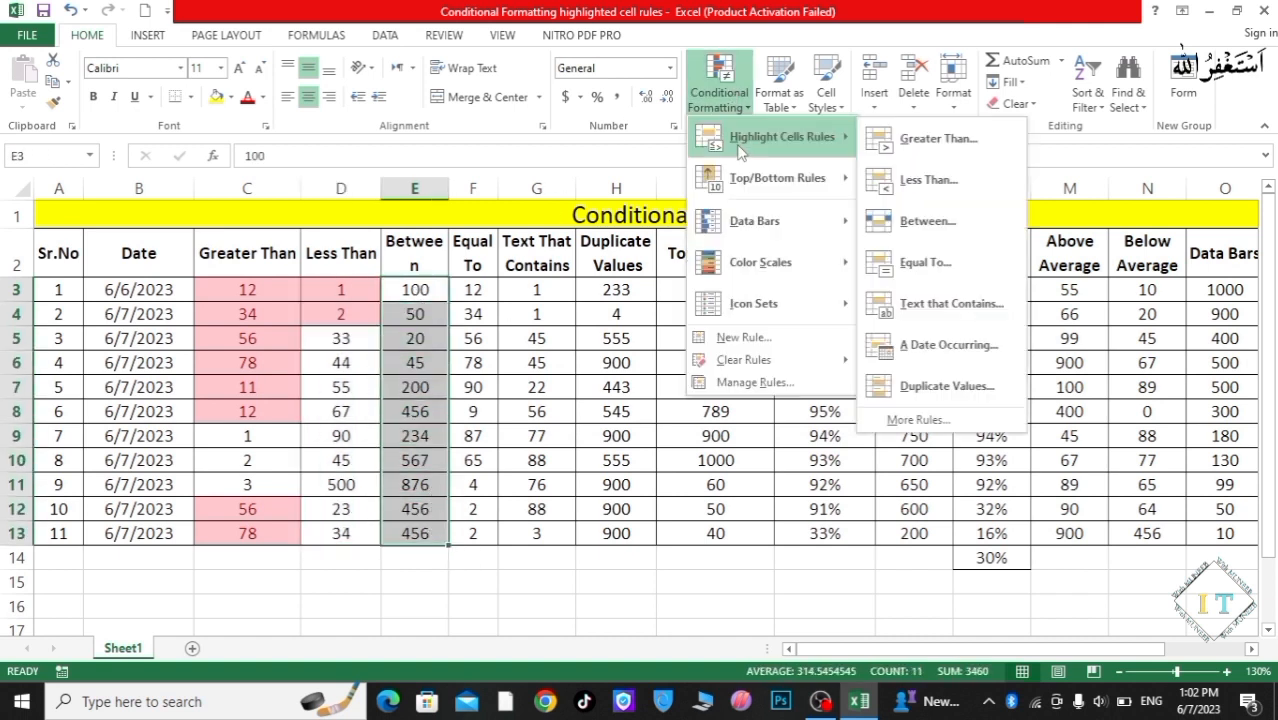
{"action": "left_click", "coordinate": [933, 222]}
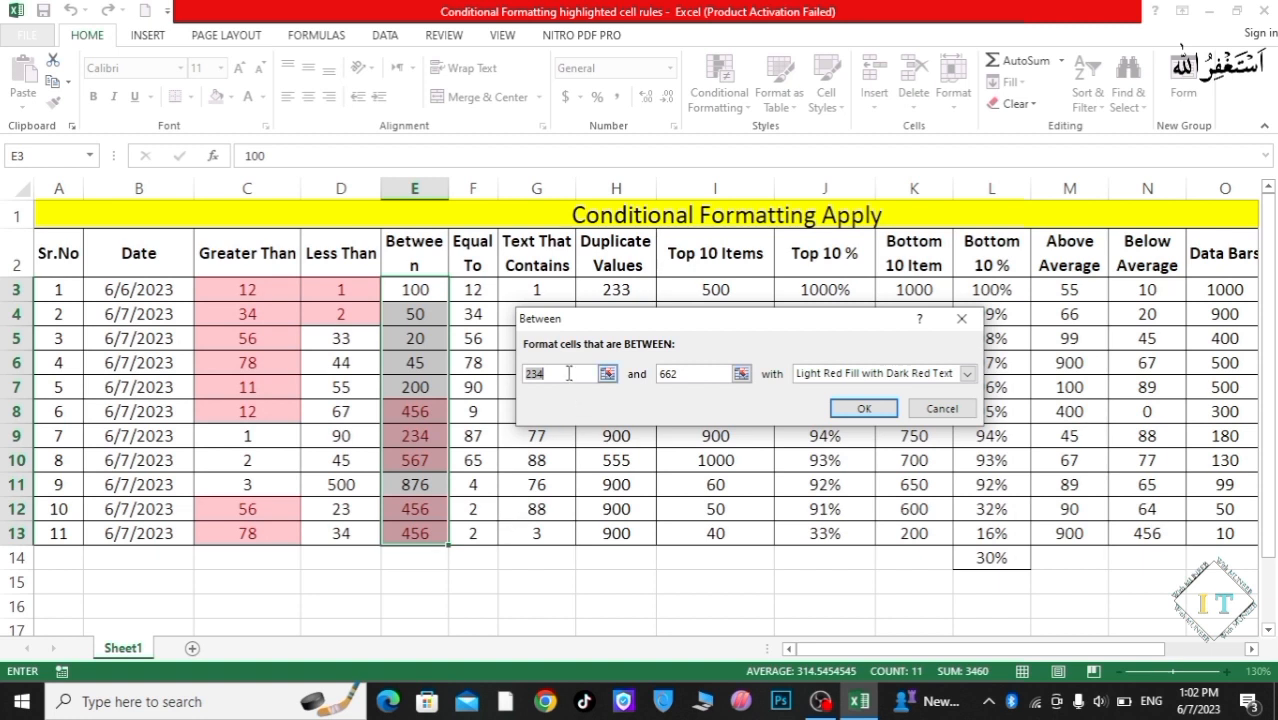
{"action": "key", "text": "BackSpace"}
{"action": "type", "text": "10"}
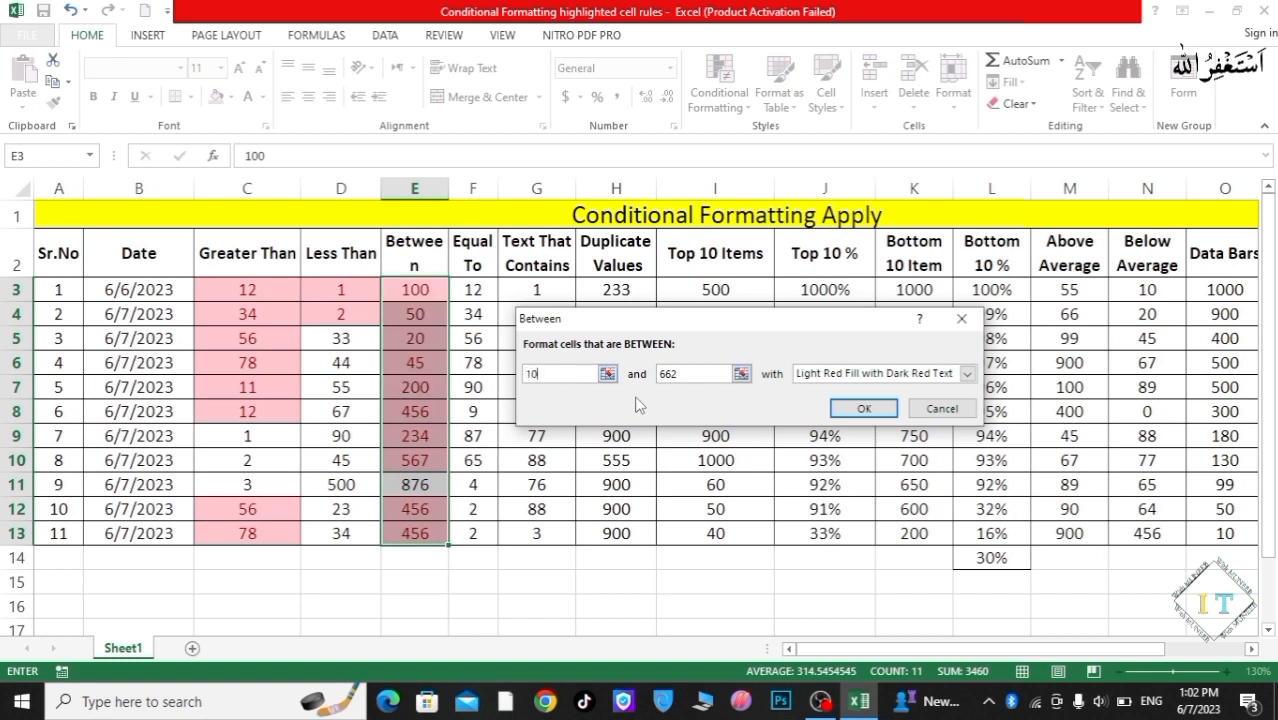
{"action": "left_click", "coordinate": [695, 374]}
{"action": "key", "text": "BackSpace"}
{"action": "key", "text": "BackSpace"}
{"action": "type", "text": "10"}
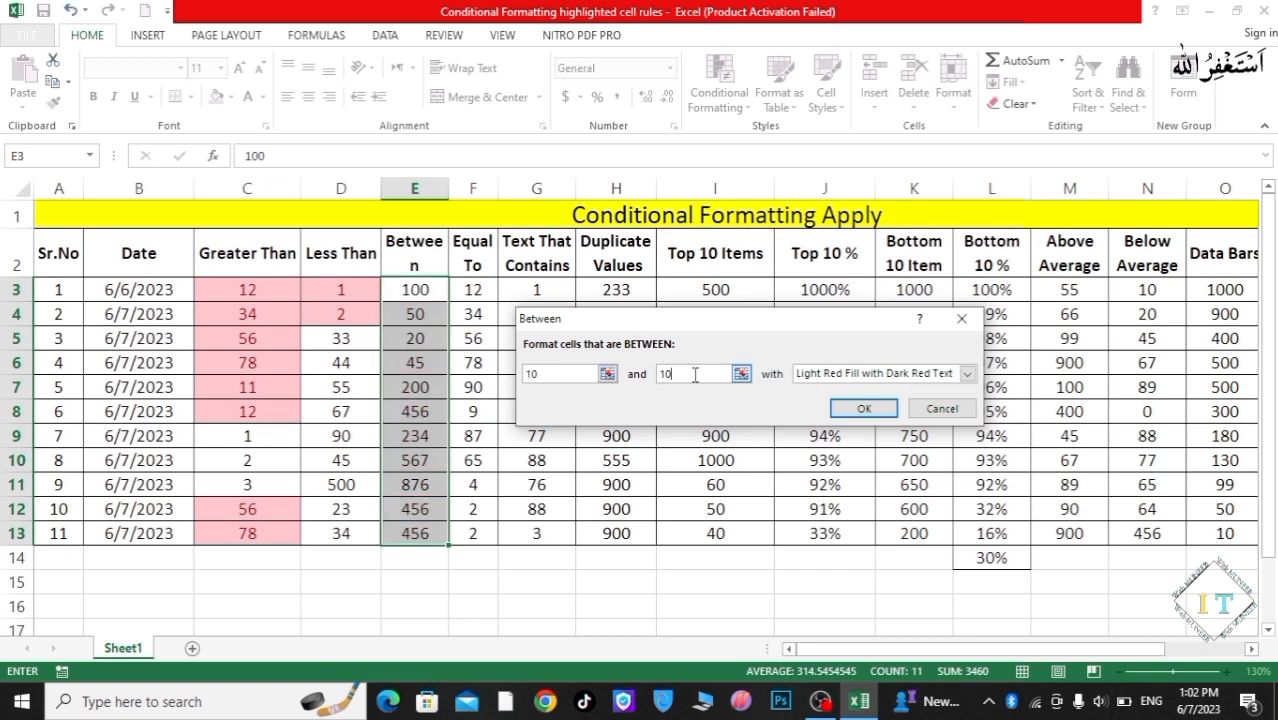
{"action": "type", "text": "0"}
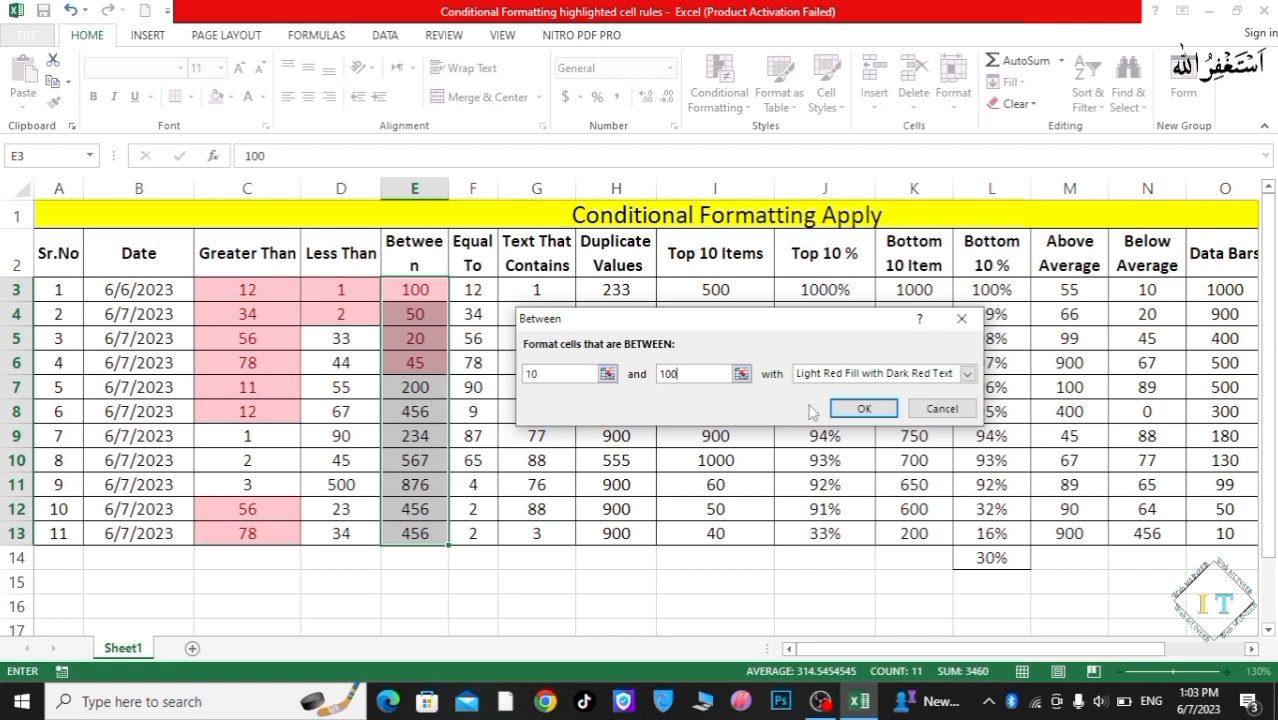
{"action": "left_click", "coordinate": [843, 409]}
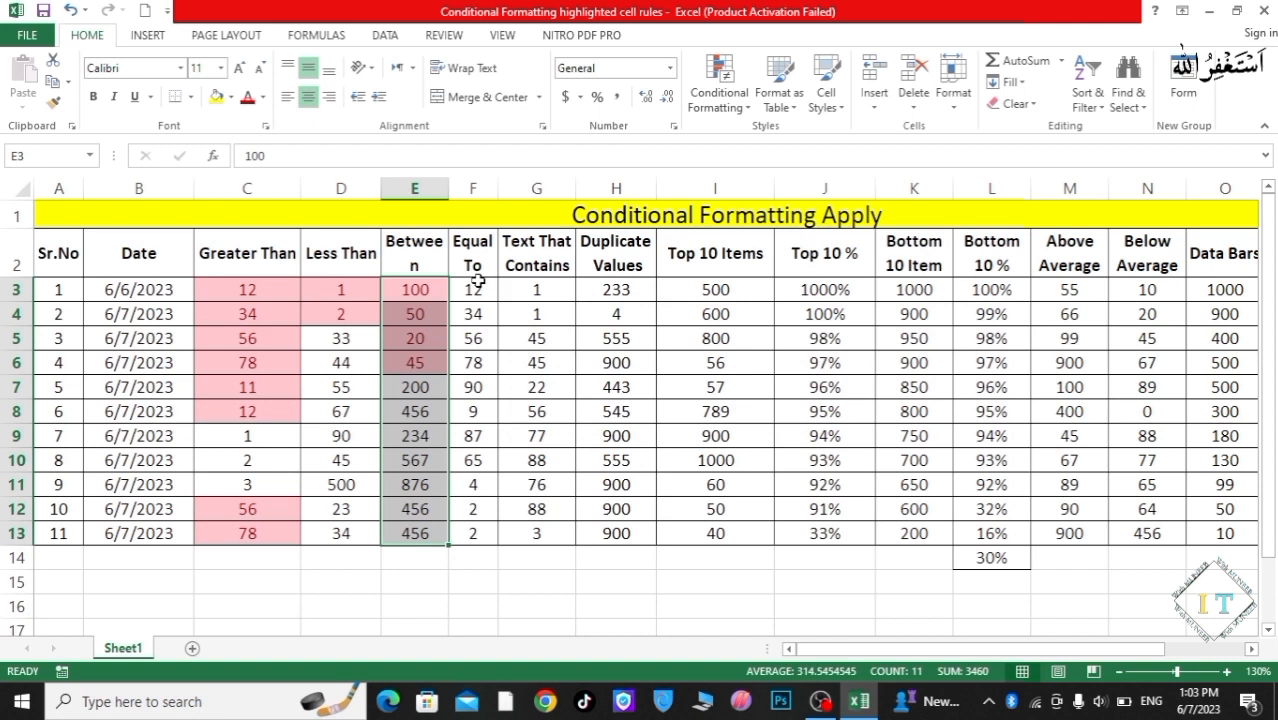
Set up an Equal To highlight rule for F3:F13 with the comparison value 2
{"action": "left_click_drag", "start_coordinate": [478, 283], "coordinate": [485, 531]}
{"action": "left_click", "coordinate": [719, 85]}
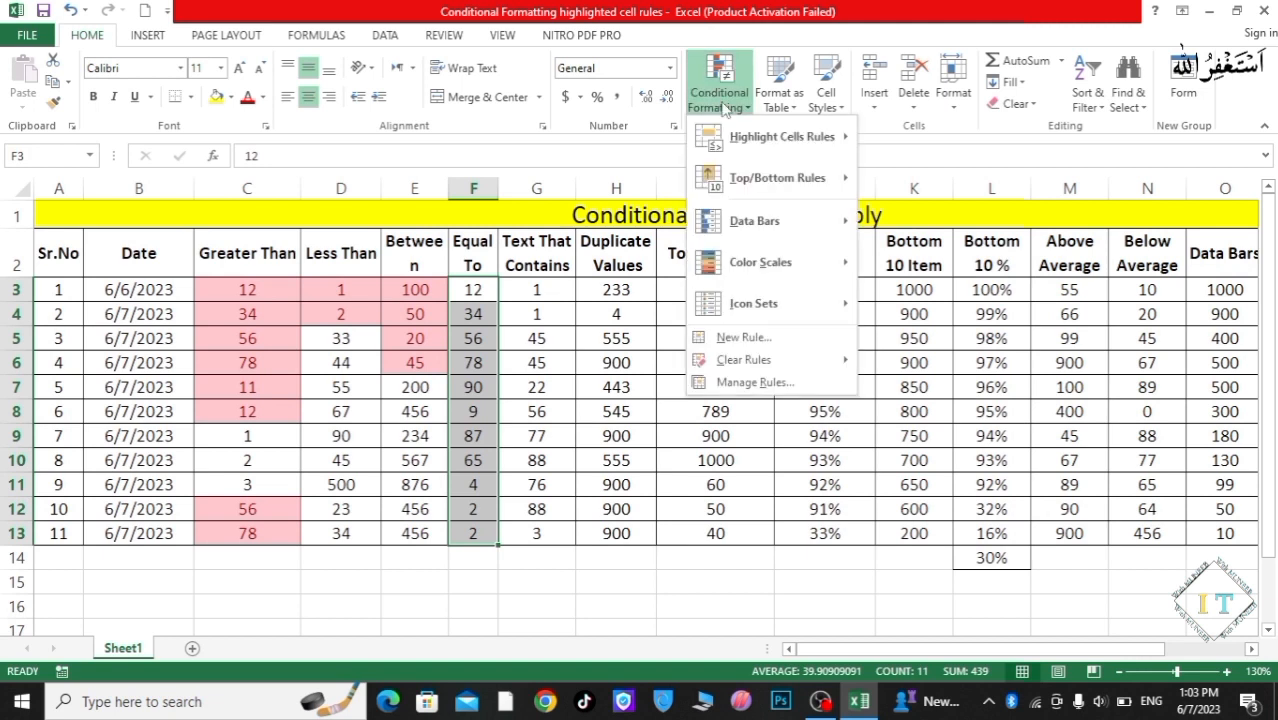
{"action": "mouse_move", "coordinate": [754, 147]}
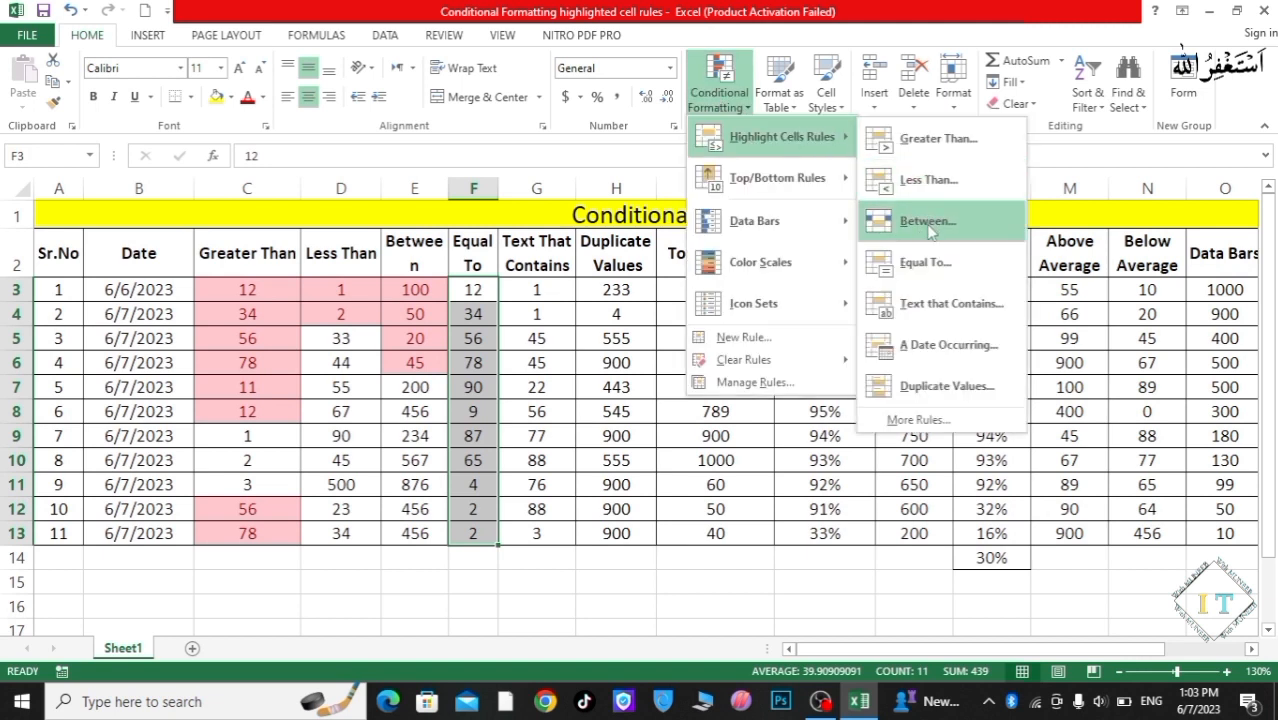
{"action": "left_click", "coordinate": [929, 262]}
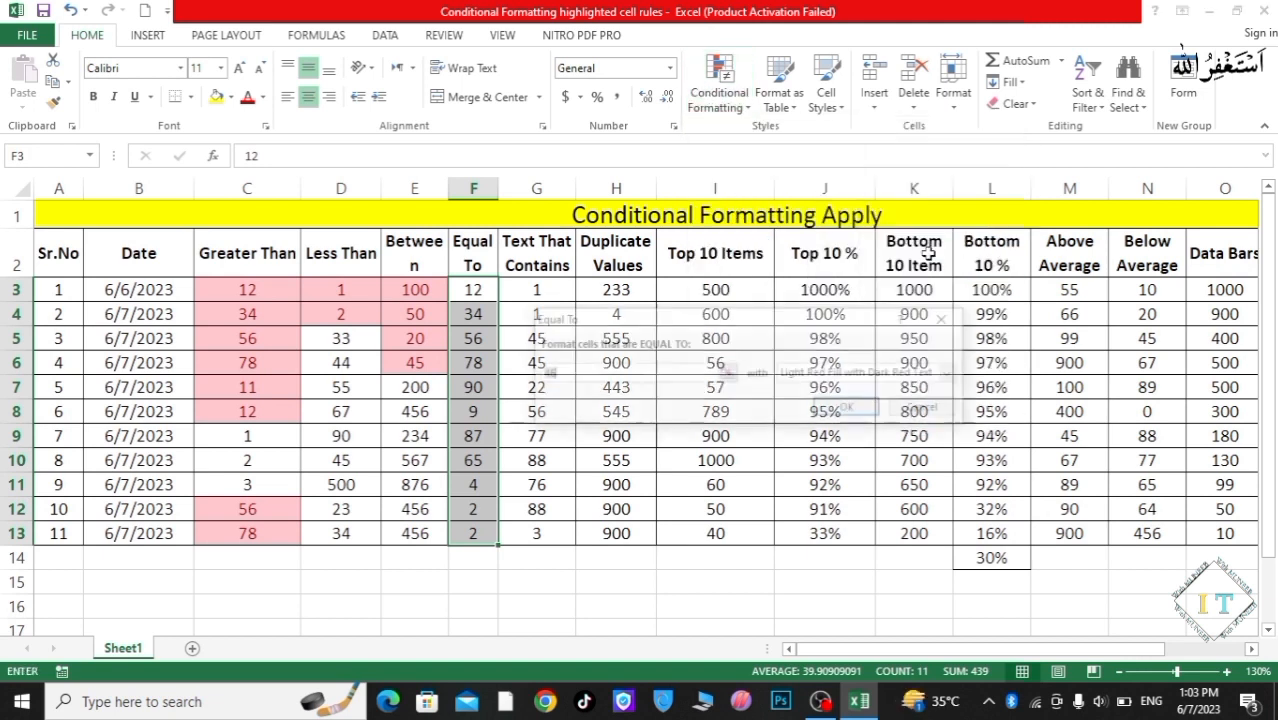
{"action": "left_click_drag", "start_coordinate": [699, 328], "coordinate": [760, 327]}
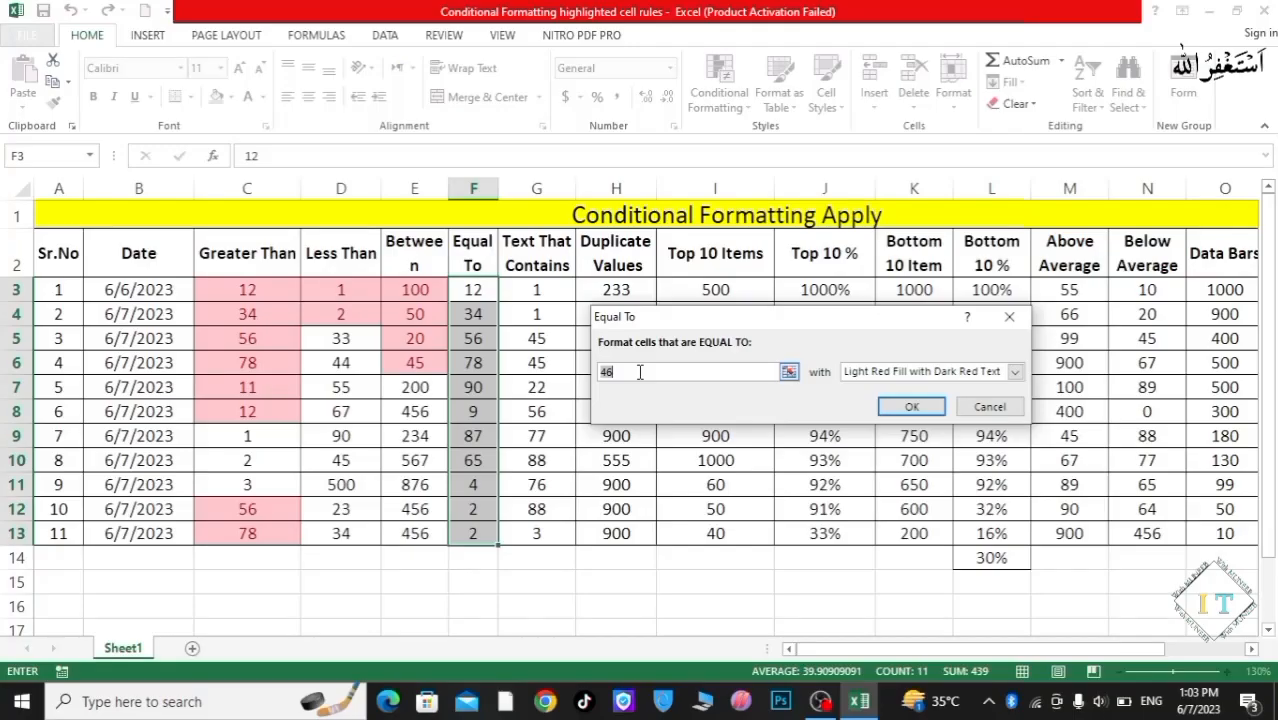
{"action": "key", "text": "BackSpace"}
{"action": "type", "text": "2"}
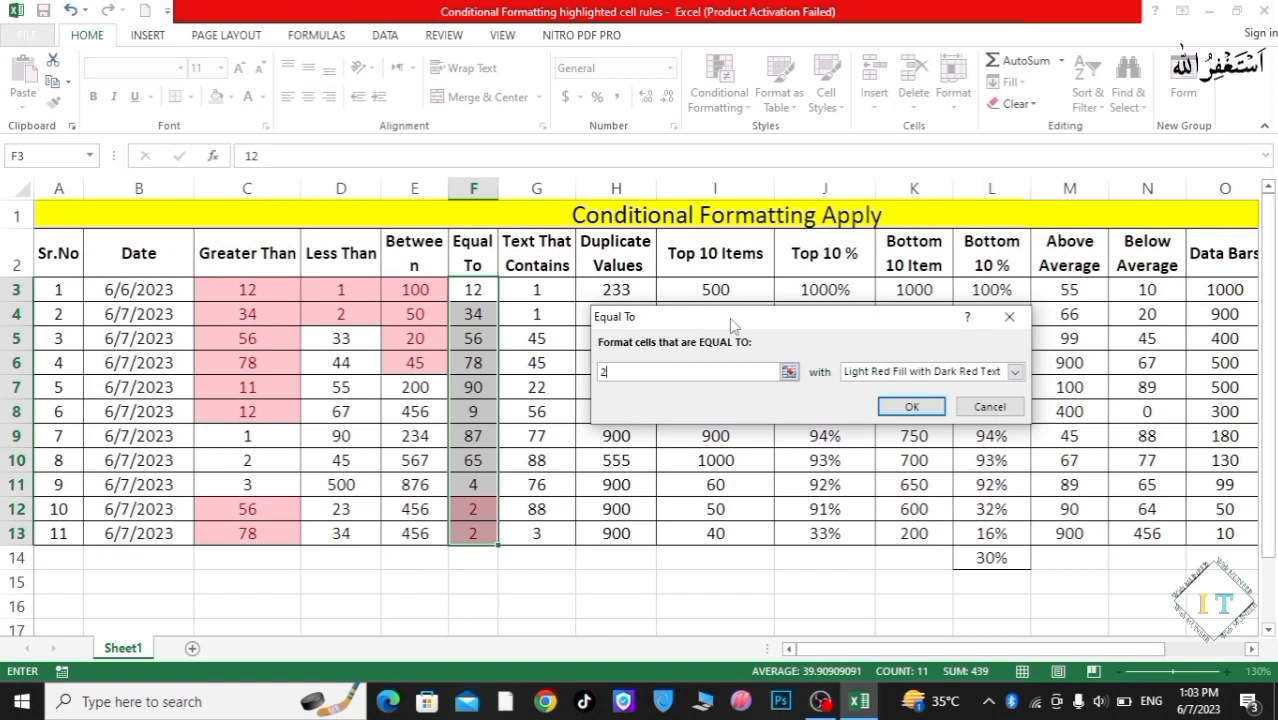
{"action": "left_click_drag", "start_coordinate": [730, 323], "coordinate": [799, 312]}
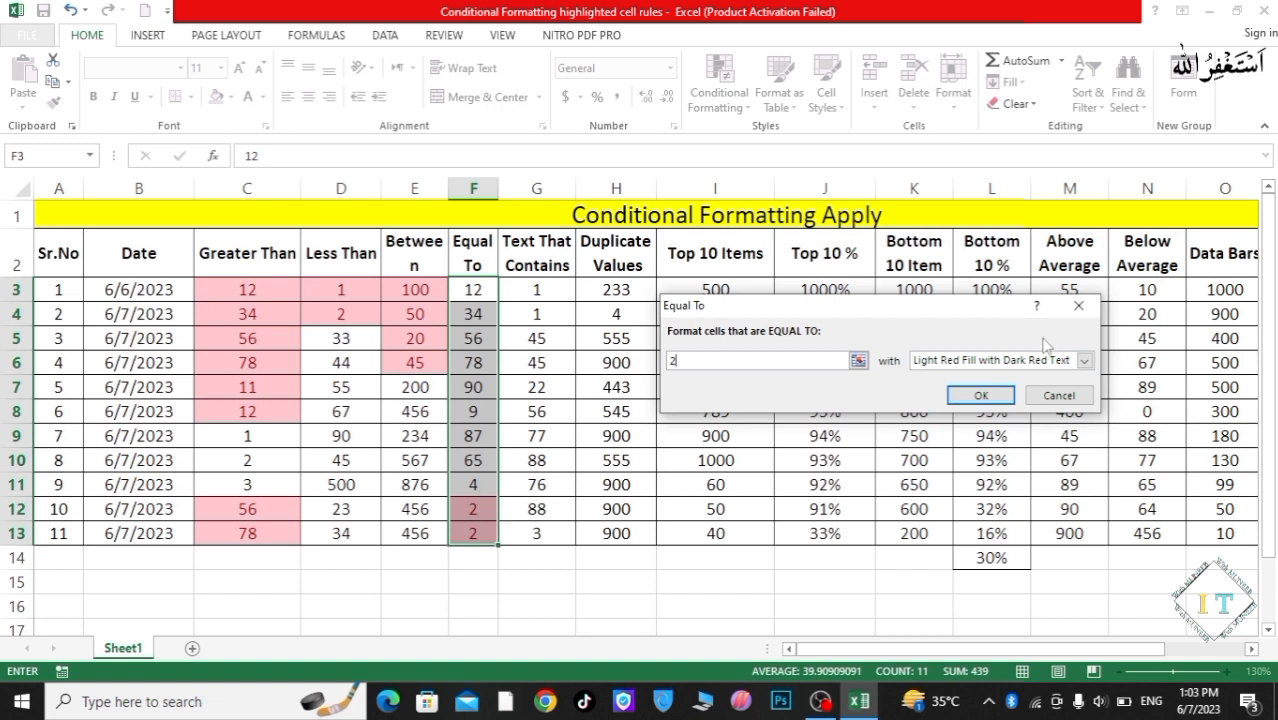
Format the cells equal to 2 in F3:F13 with Green Fill with Dark Green Text and apply the rule
{"action": "left_click", "coordinate": [1084, 362]}
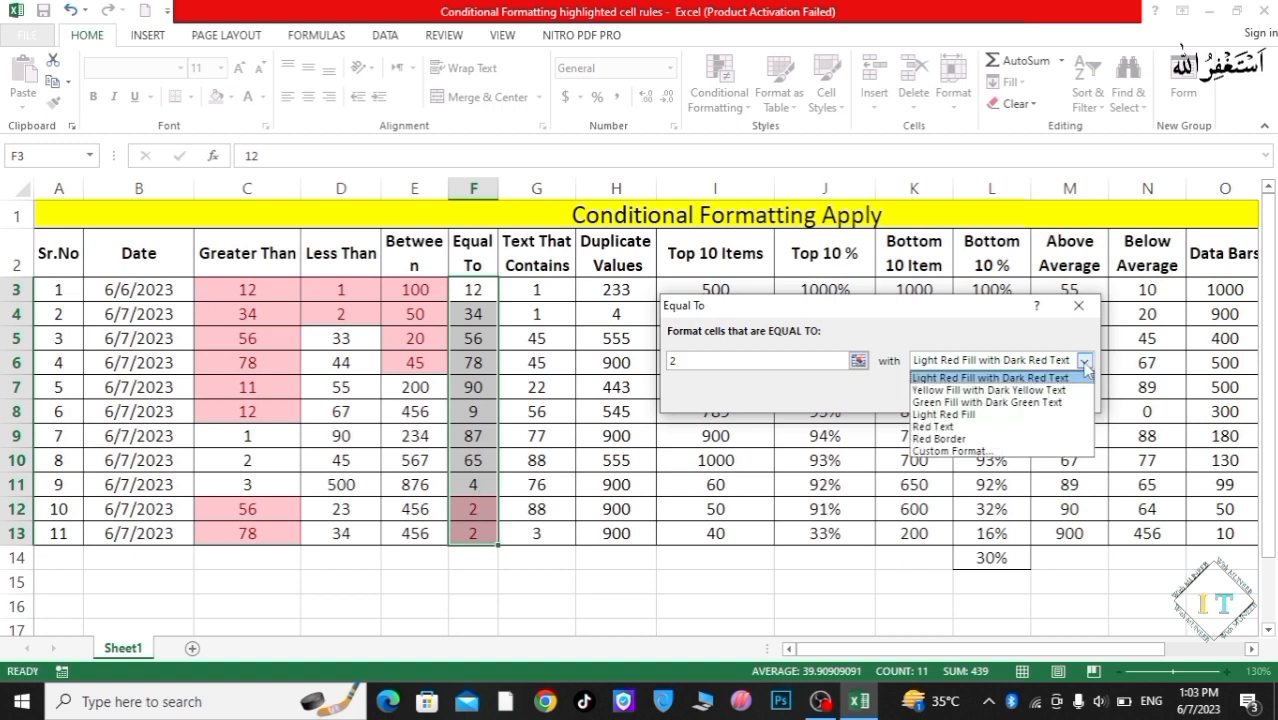
{"action": "left_click", "coordinate": [1001, 391]}
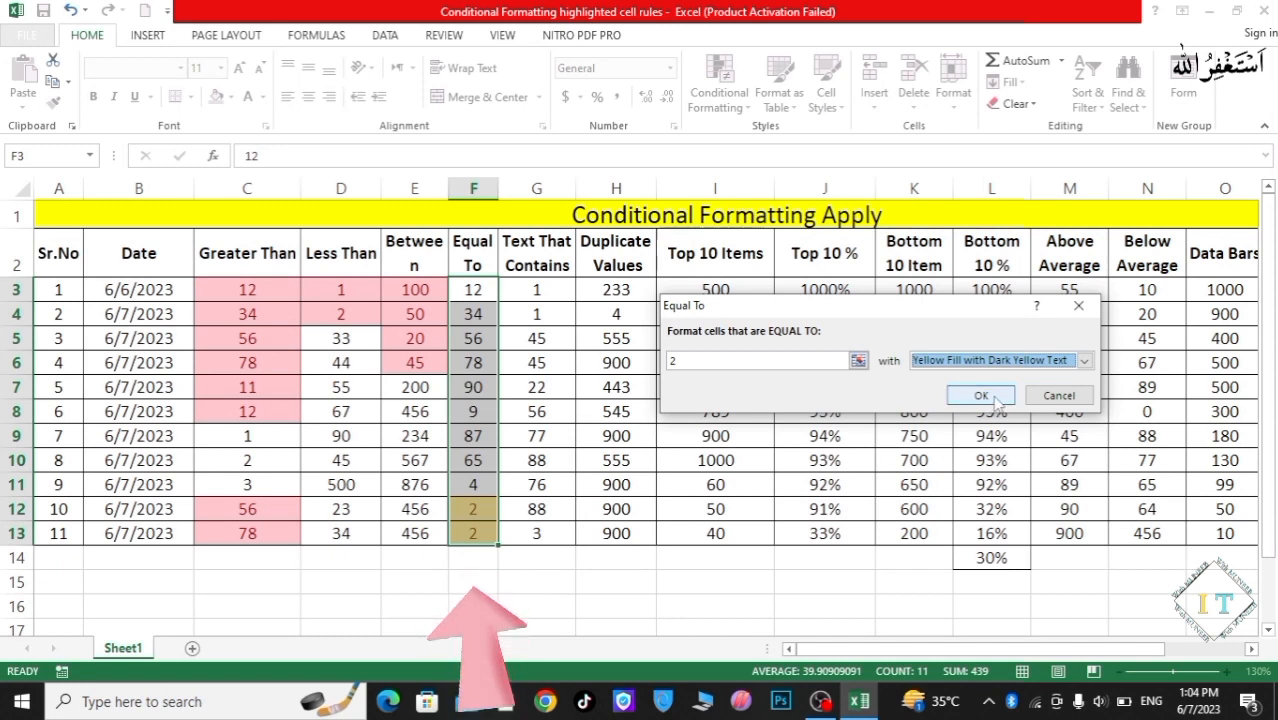
{"action": "left_click", "coordinate": [1084, 362]}
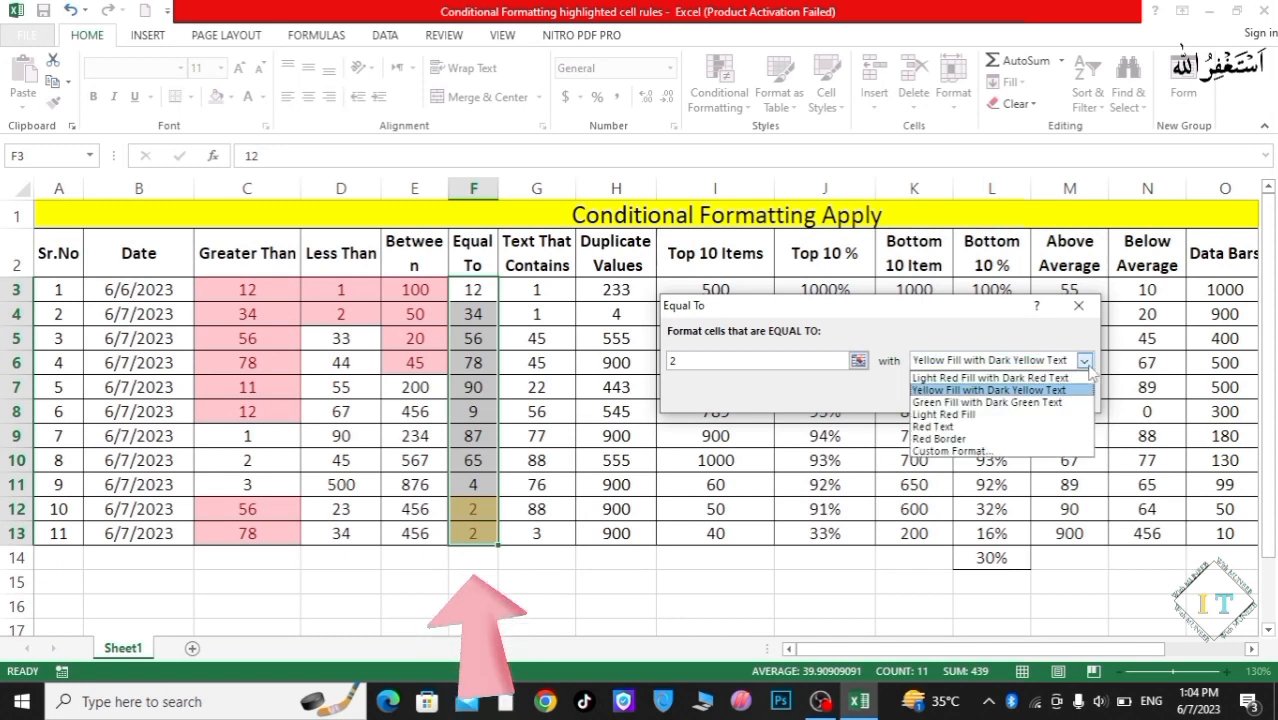
{"action": "left_click", "coordinate": [1027, 403]}
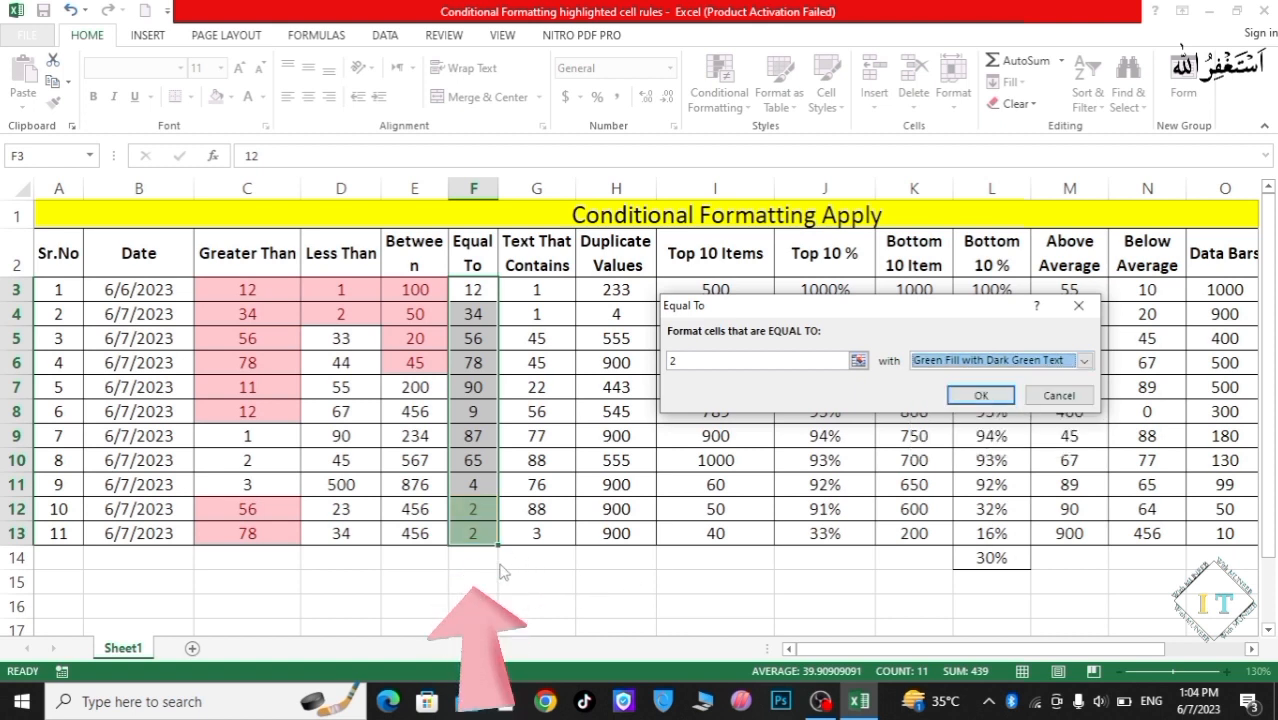
{"action": "left_click", "coordinate": [981, 396]}
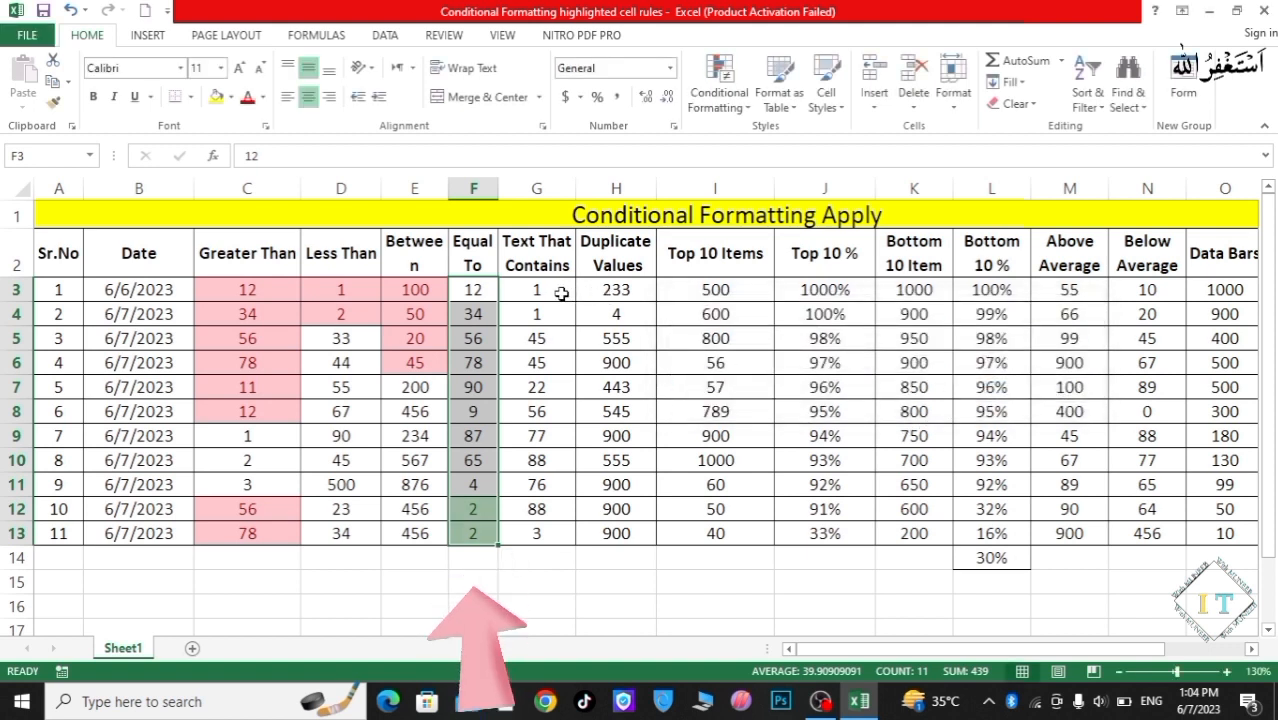
Highlight the cells in G3:G13 that contain the text 45 with Light Red Fill with Dark Red Text
{"action": "left_click_drag", "start_coordinate": [559, 293], "coordinate": [555, 530]}
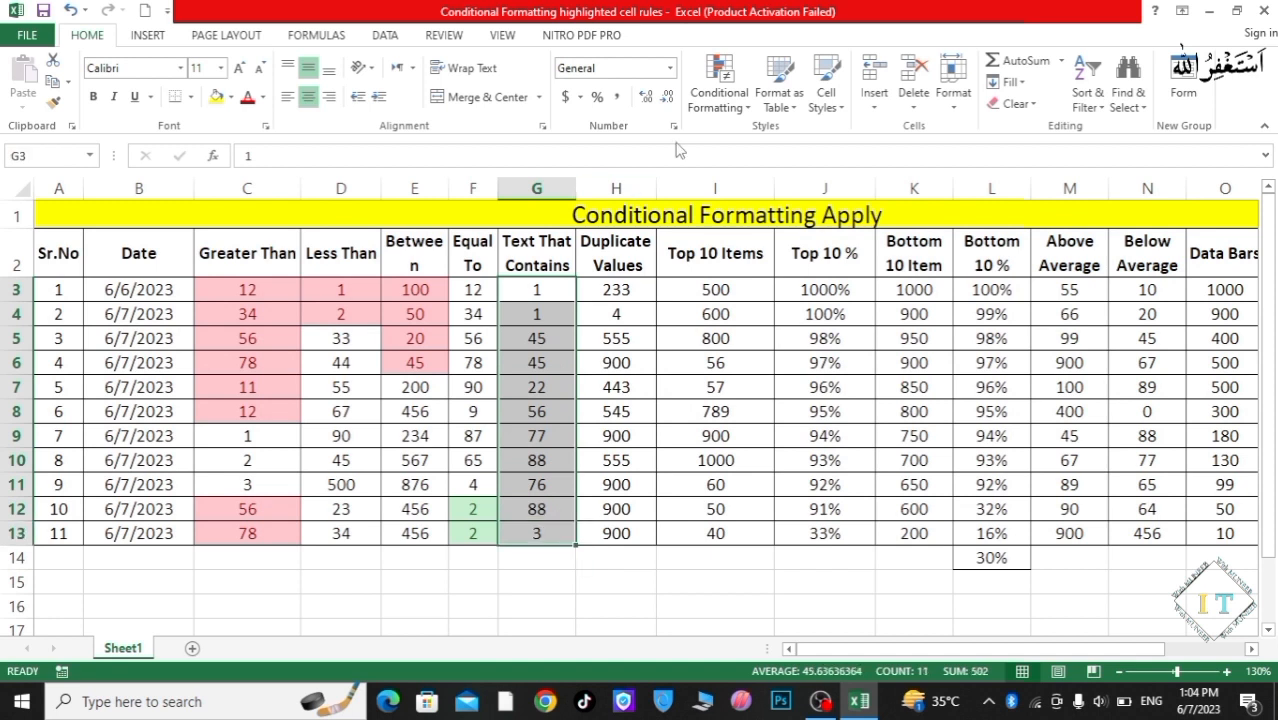
{"action": "left_click", "coordinate": [715, 100]}
{"action": "mouse_move", "coordinate": [730, 136]}
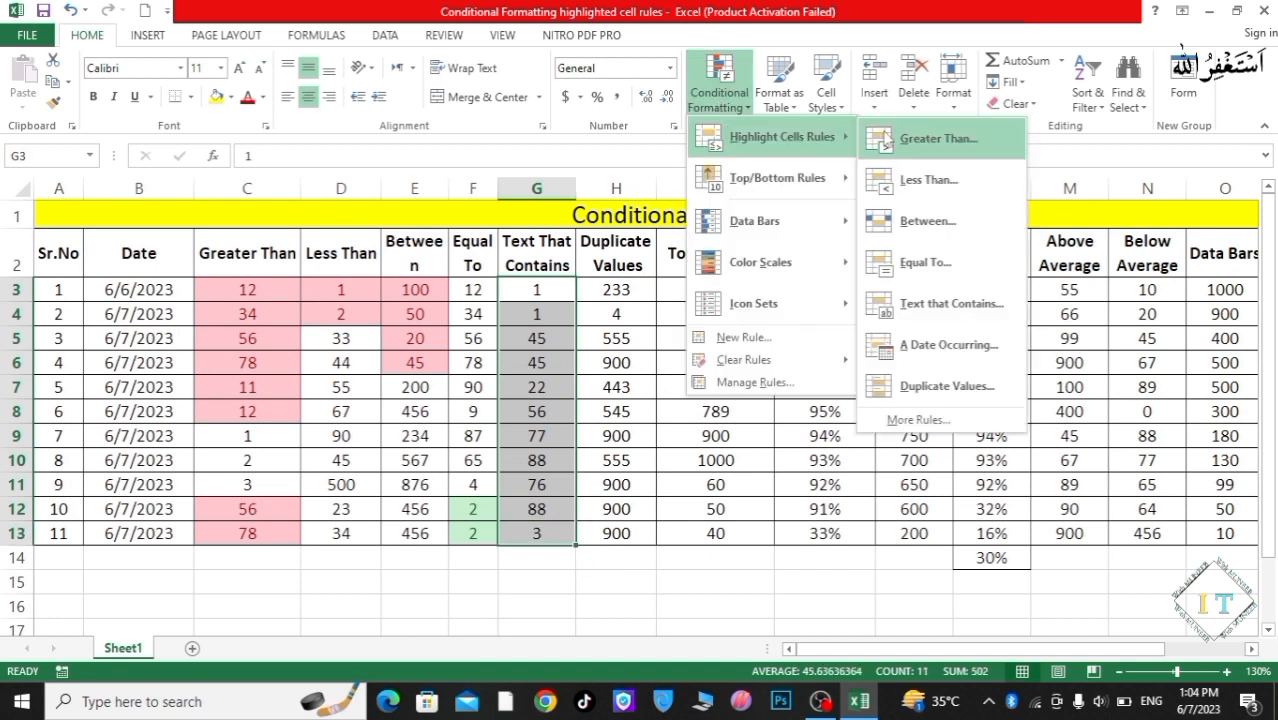
{"action": "left_click", "coordinate": [926, 303]}
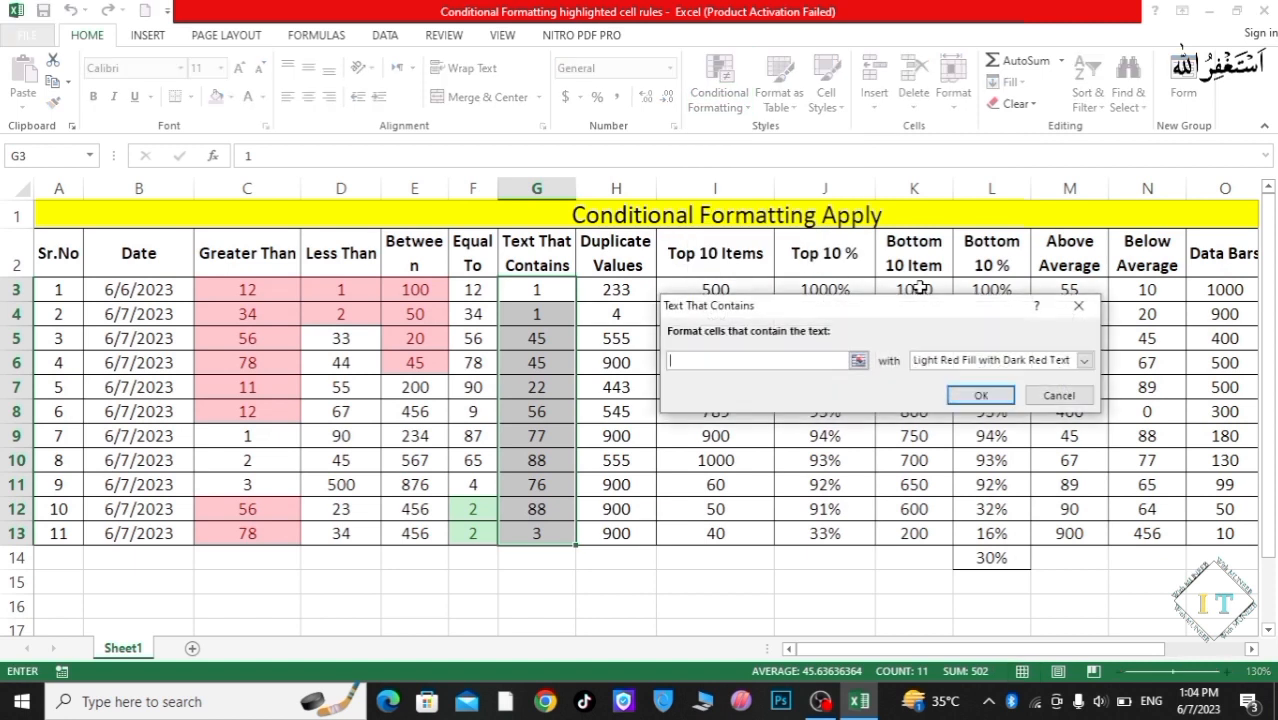
{"action": "left_click_drag", "start_coordinate": [787, 311], "coordinate": [822, 307]}
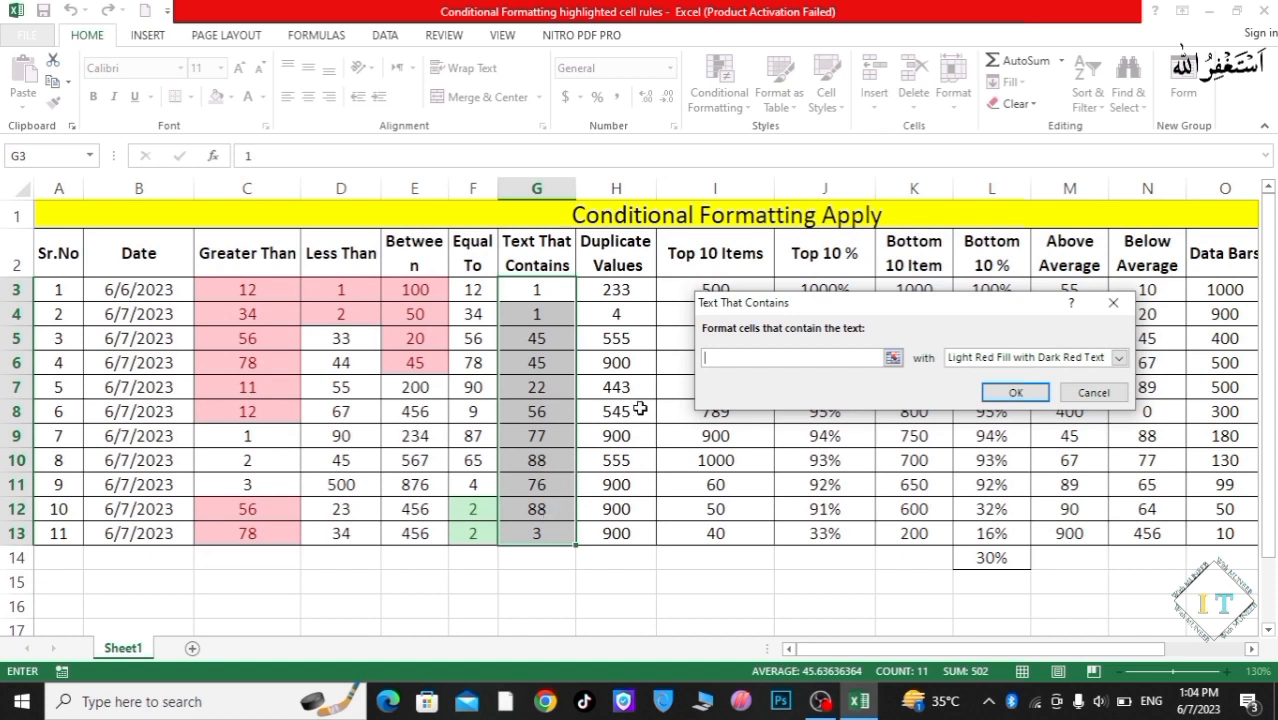
{"action": "type", "text": "88"}
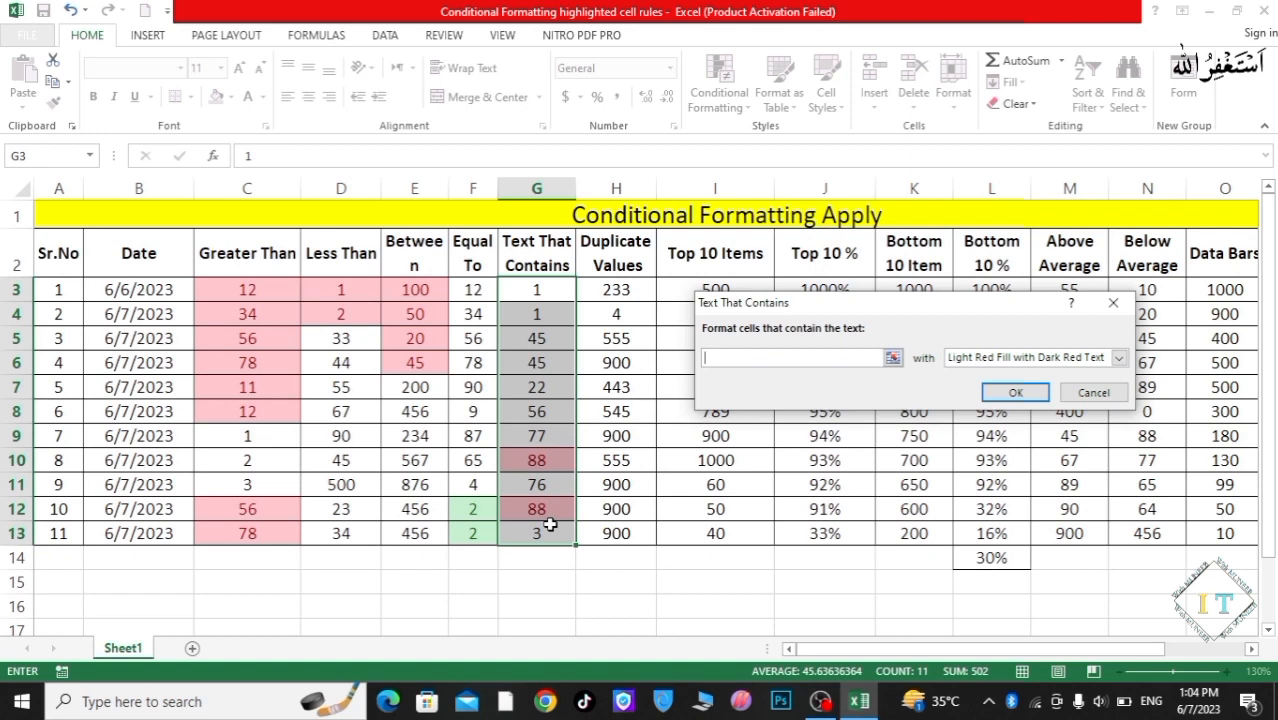
{"action": "type", "text": "45"}
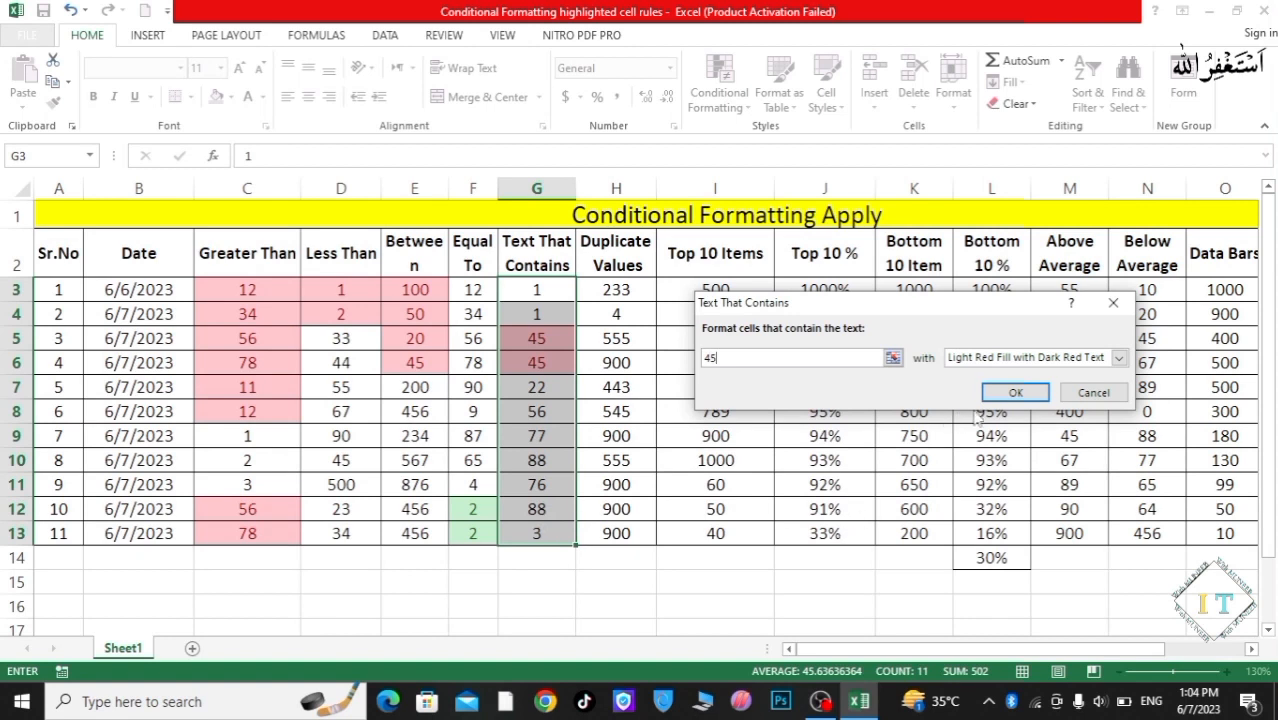
{"action": "left_click", "coordinate": [1013, 394]}
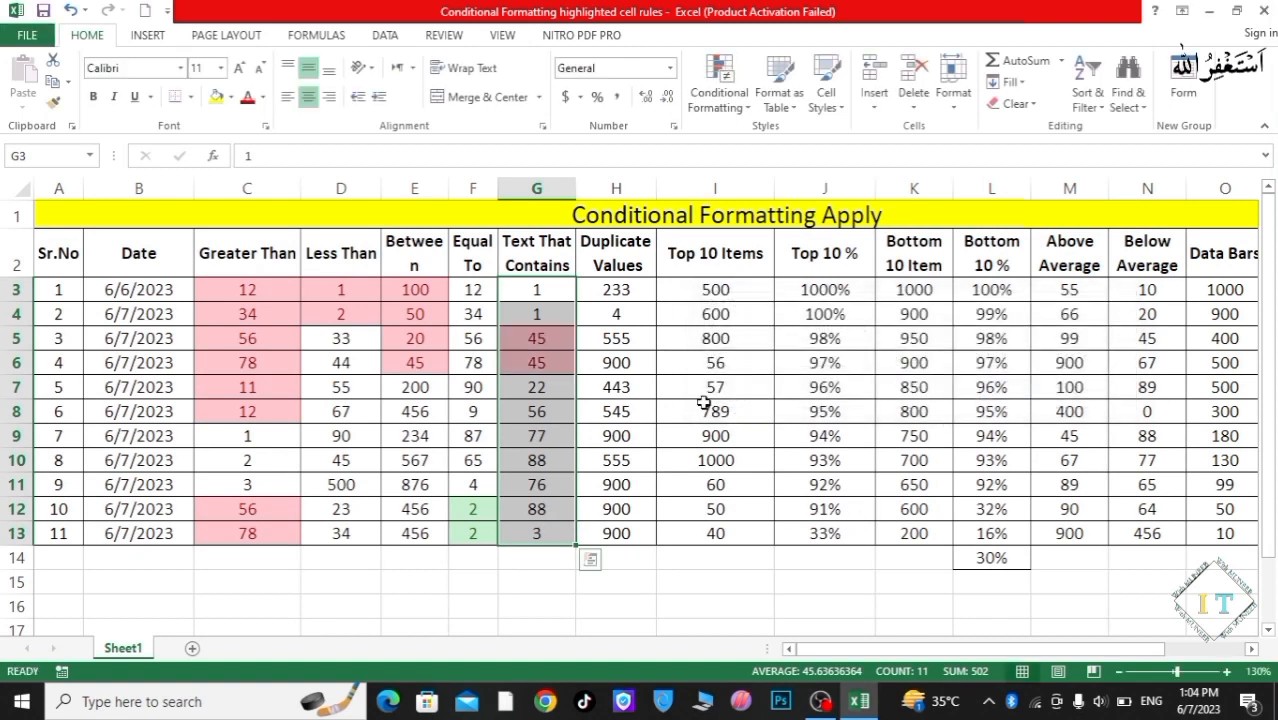
Highlight the duplicate values in H3:H13 with Yellow Fill with Dark Yellow Text
{"action": "left_click", "coordinate": [619, 290]}
{"action": "left_click_drag", "start_coordinate": [619, 290], "coordinate": [617, 532]}
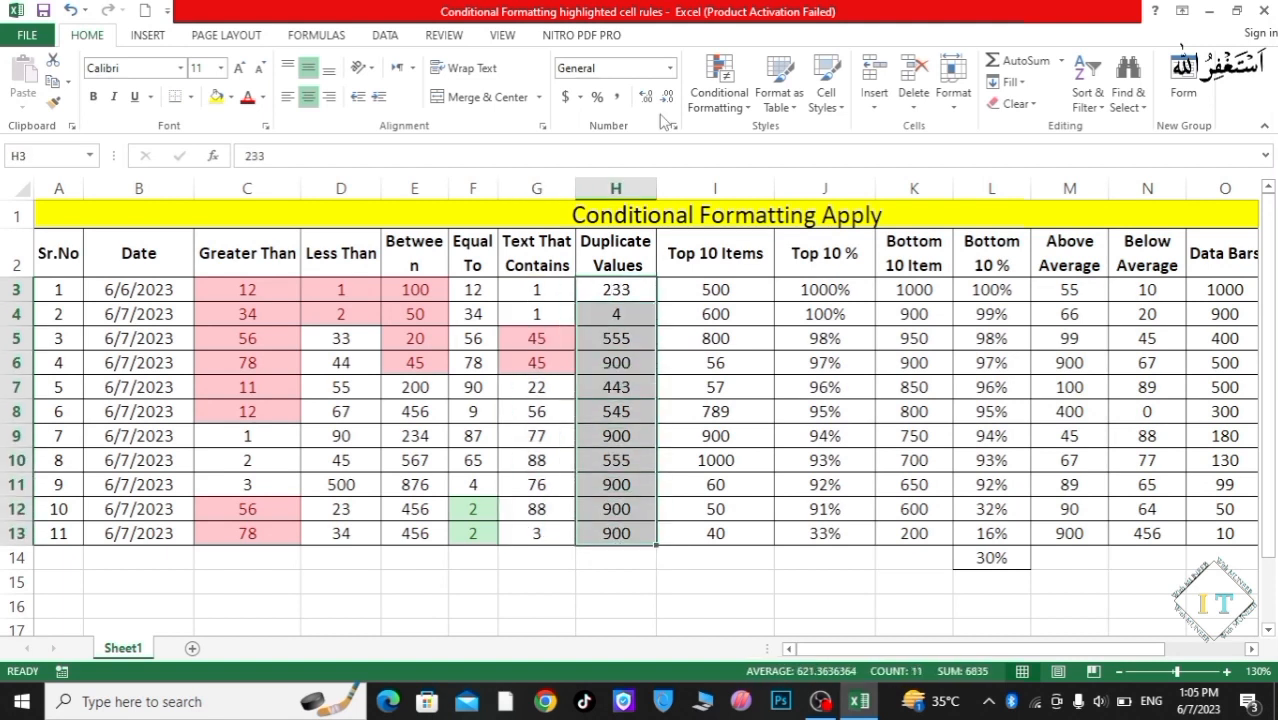
{"action": "left_click", "coordinate": [718, 85]}
{"action": "mouse_move", "coordinate": [742, 150]}
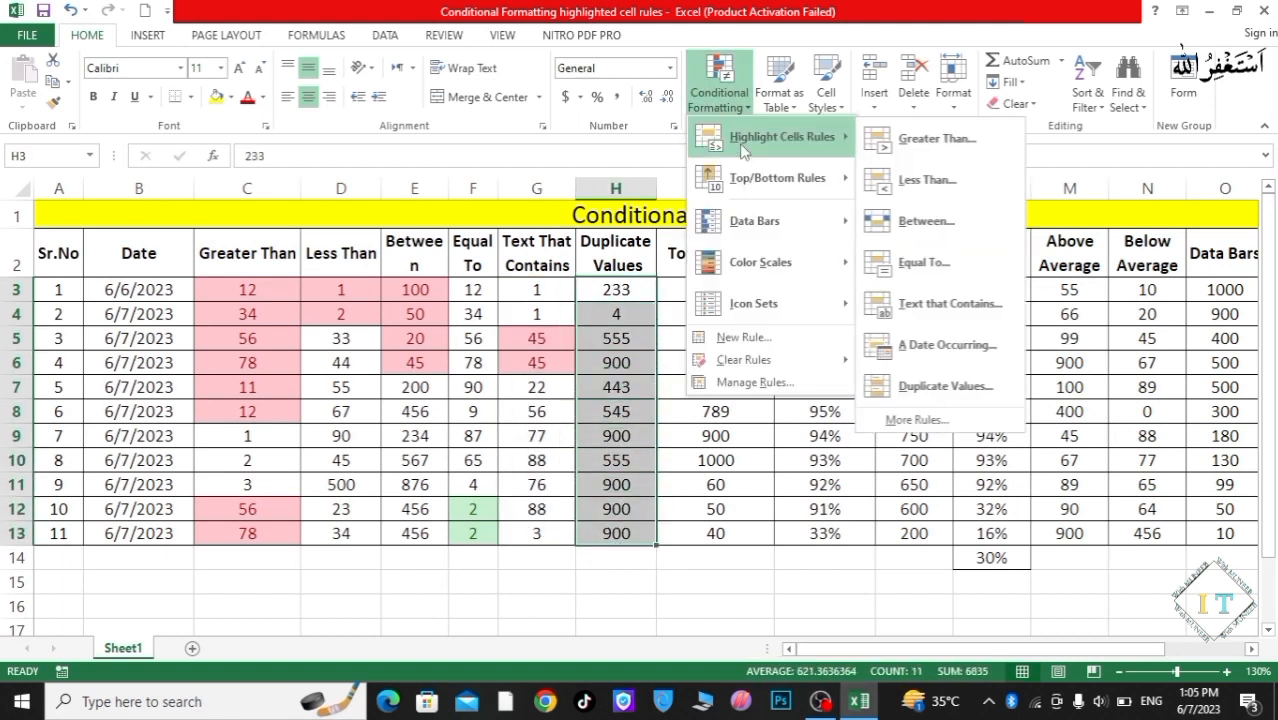
{"action": "left_click", "coordinate": [955, 387]}
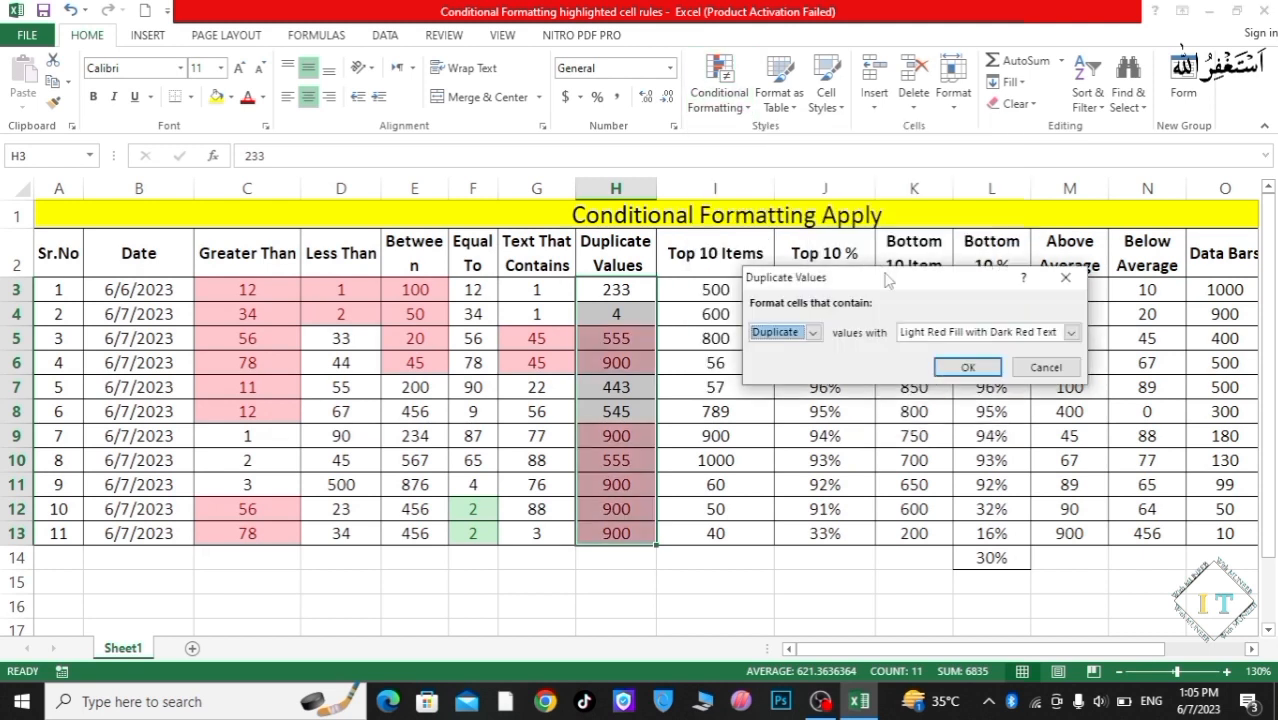
{"action": "left_click_drag", "start_coordinate": [887, 281], "coordinate": [917, 279]}
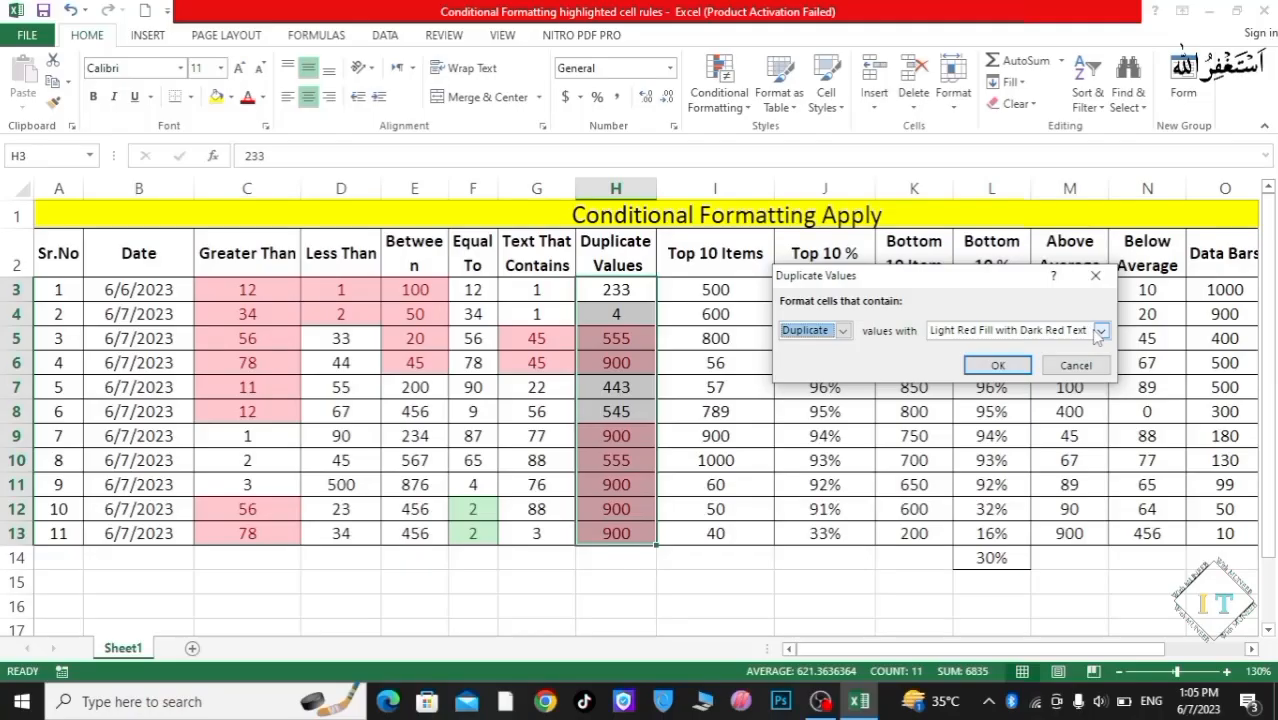
{"action": "left_click", "coordinate": [1100, 330]}
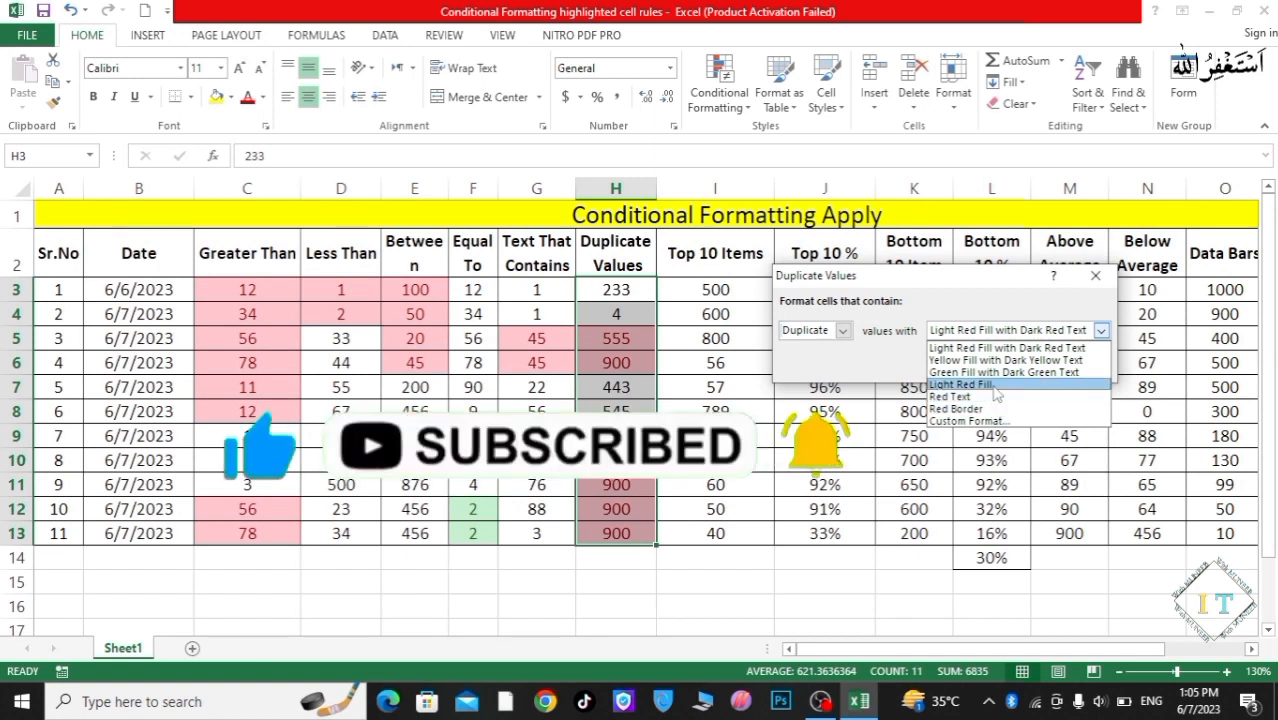
{"action": "left_click", "coordinate": [960, 384]}
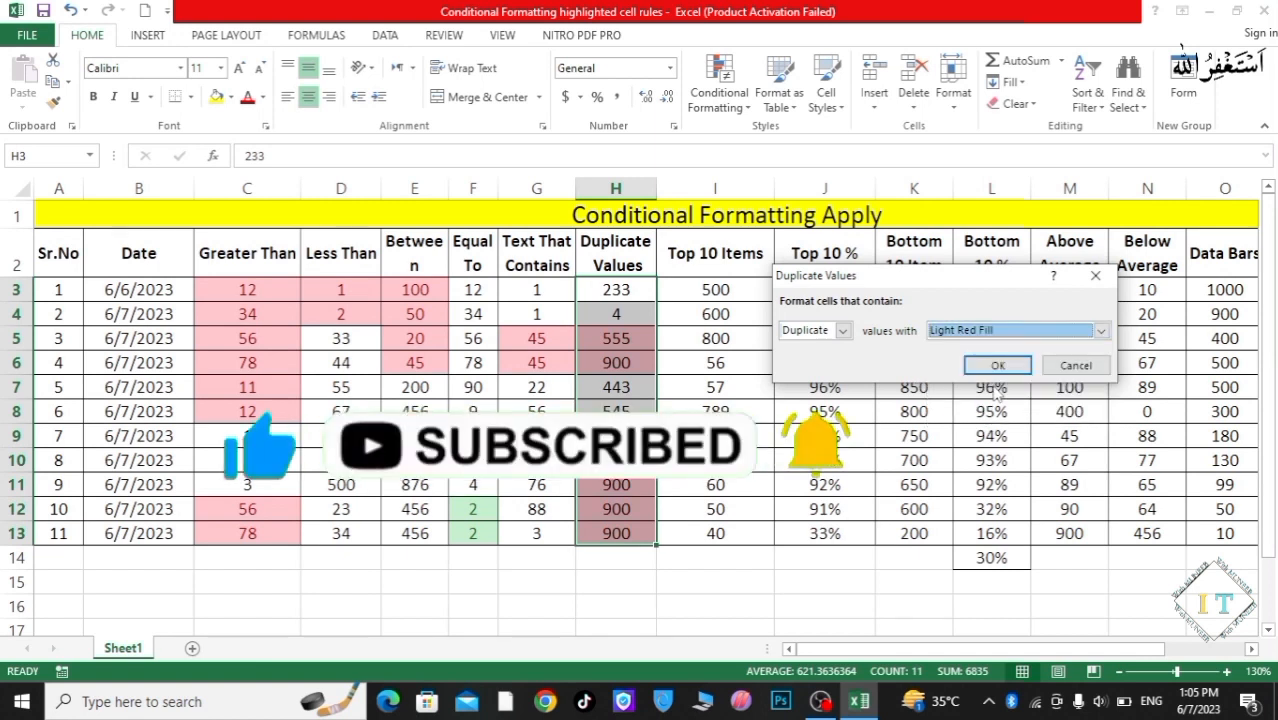
{"action": "left_click", "coordinate": [1100, 331]}
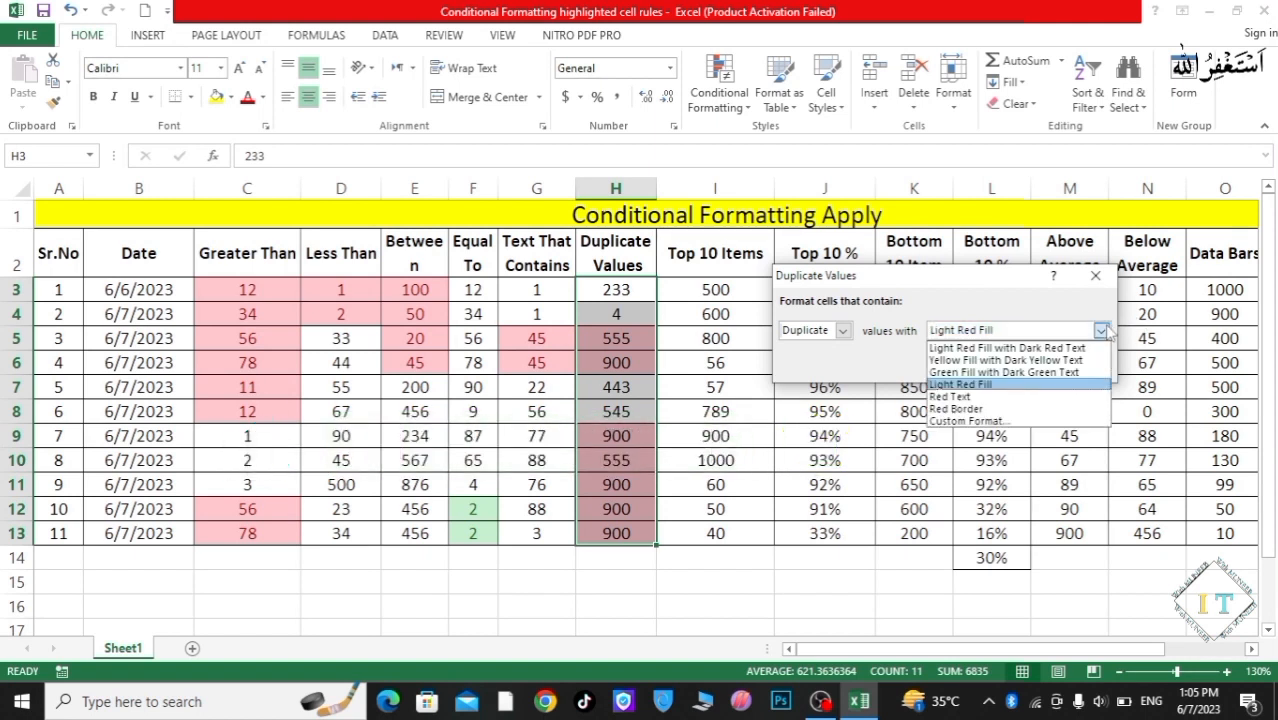
{"action": "left_click", "coordinate": [1038, 360]}
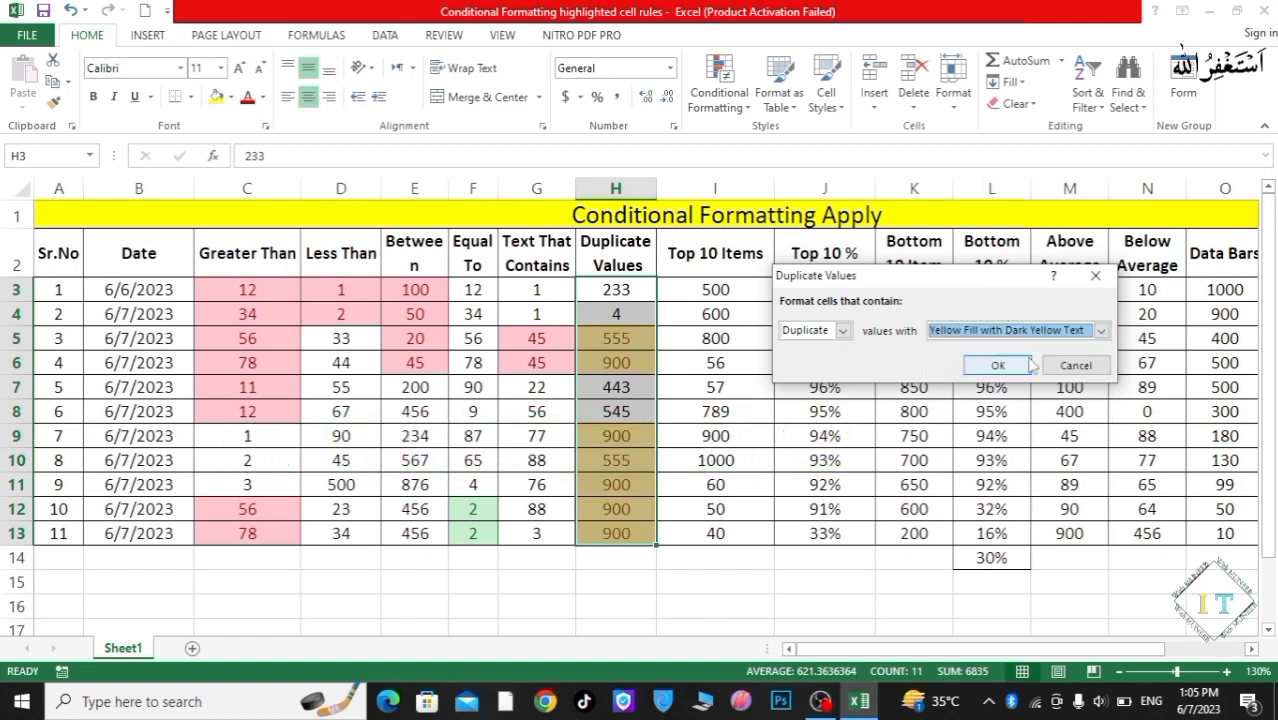
{"action": "left_click", "coordinate": [997, 365]}
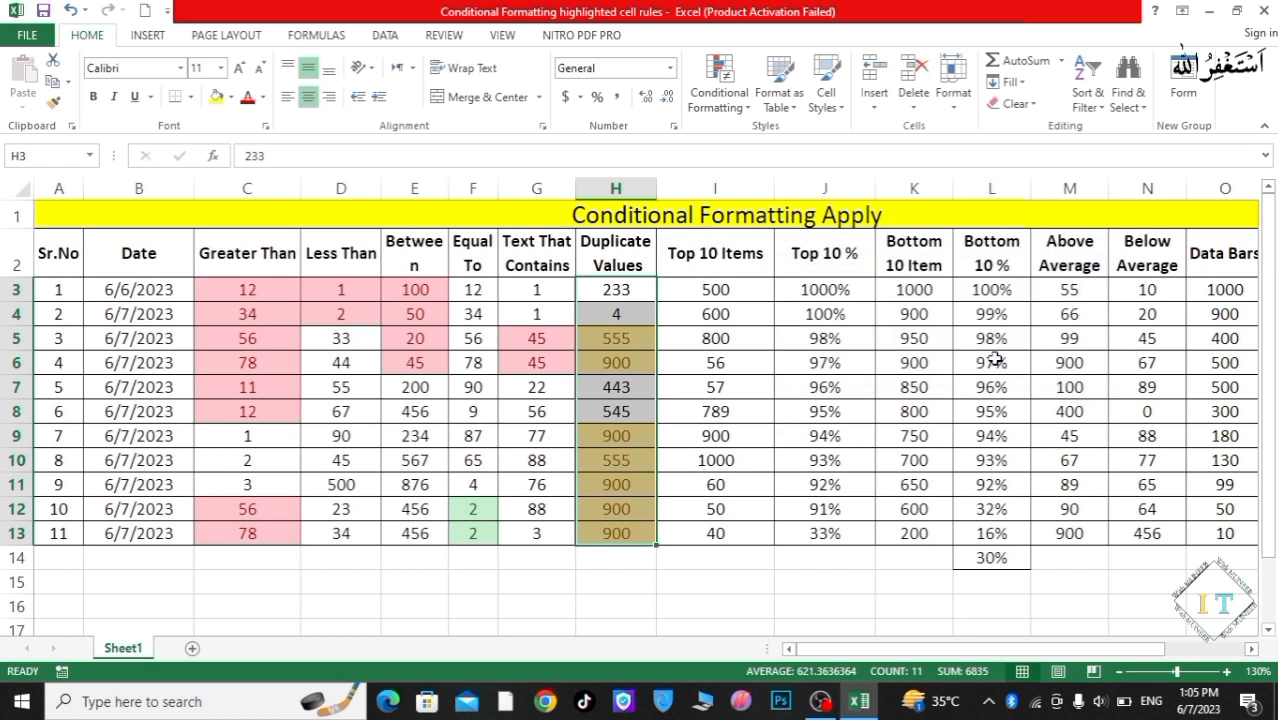
Highlight the dates in B3:B13 that occur today with Light Red Fill with Dark Red Text
{"action": "left_click", "coordinate": [743, 291]}
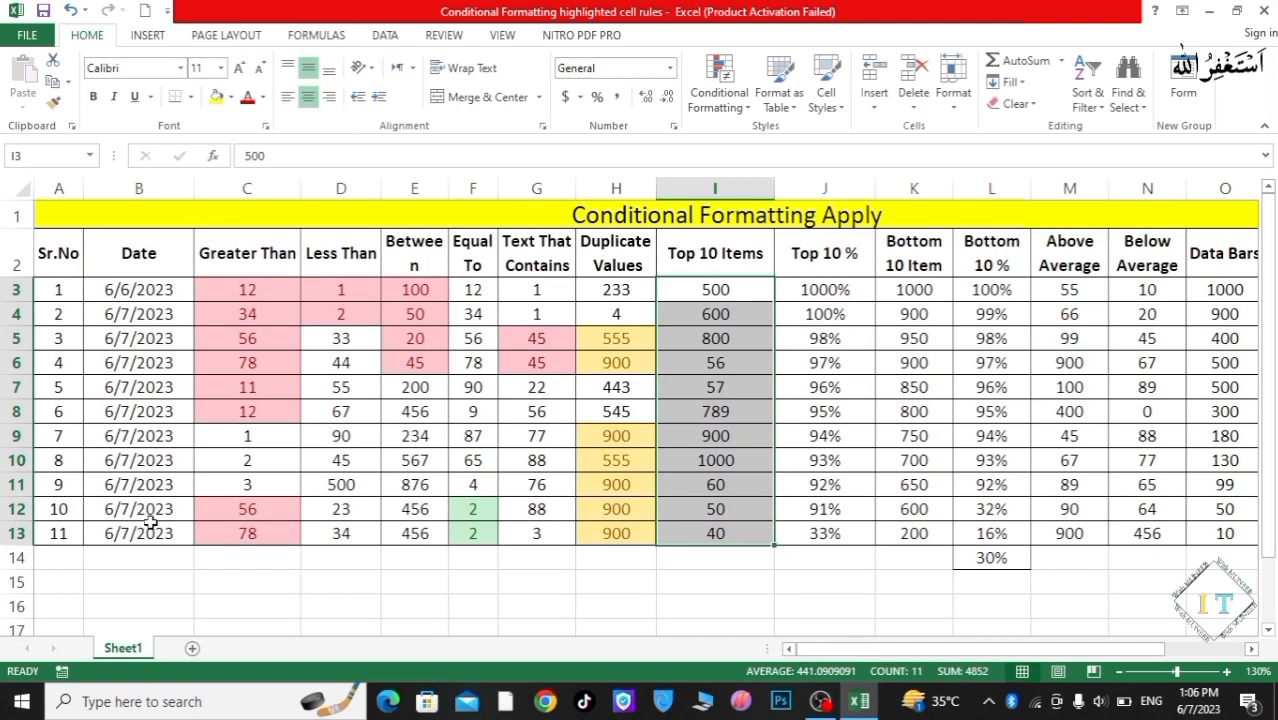
{"action": "left_click_drag", "start_coordinate": [138, 290], "coordinate": [125, 535]}
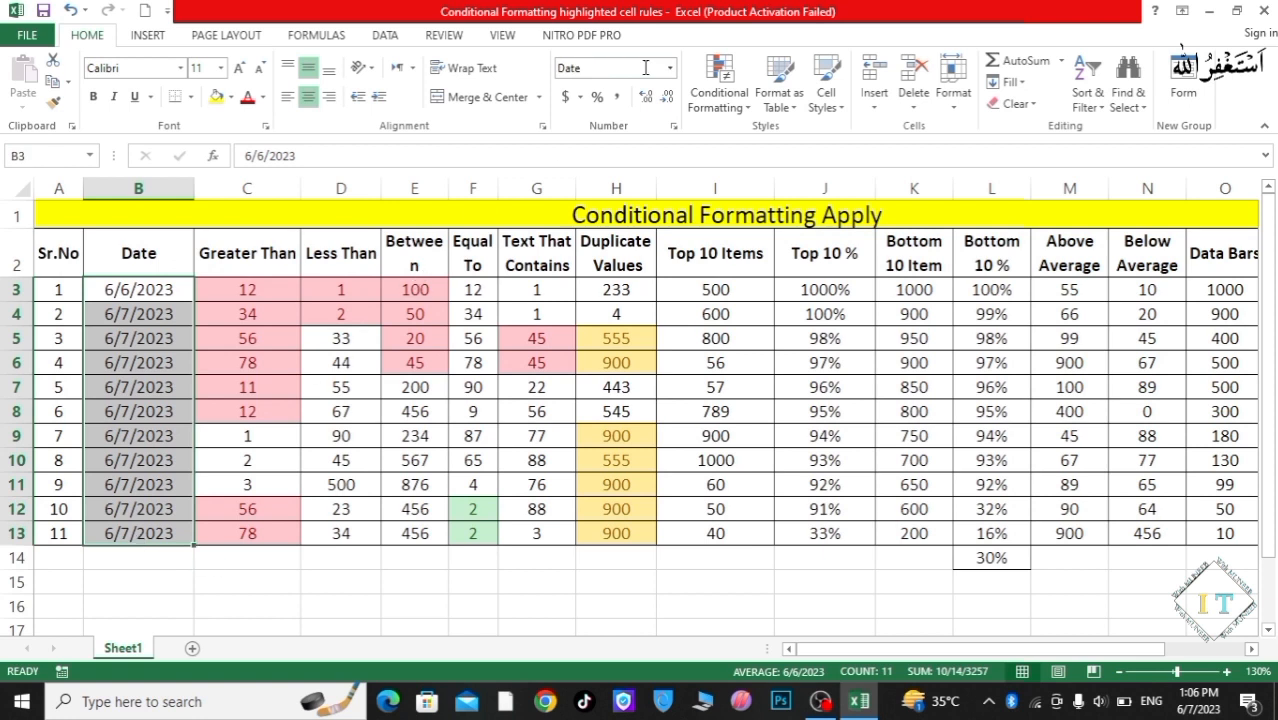
{"action": "left_click", "coordinate": [718, 92]}
{"action": "mouse_move", "coordinate": [752, 142]}
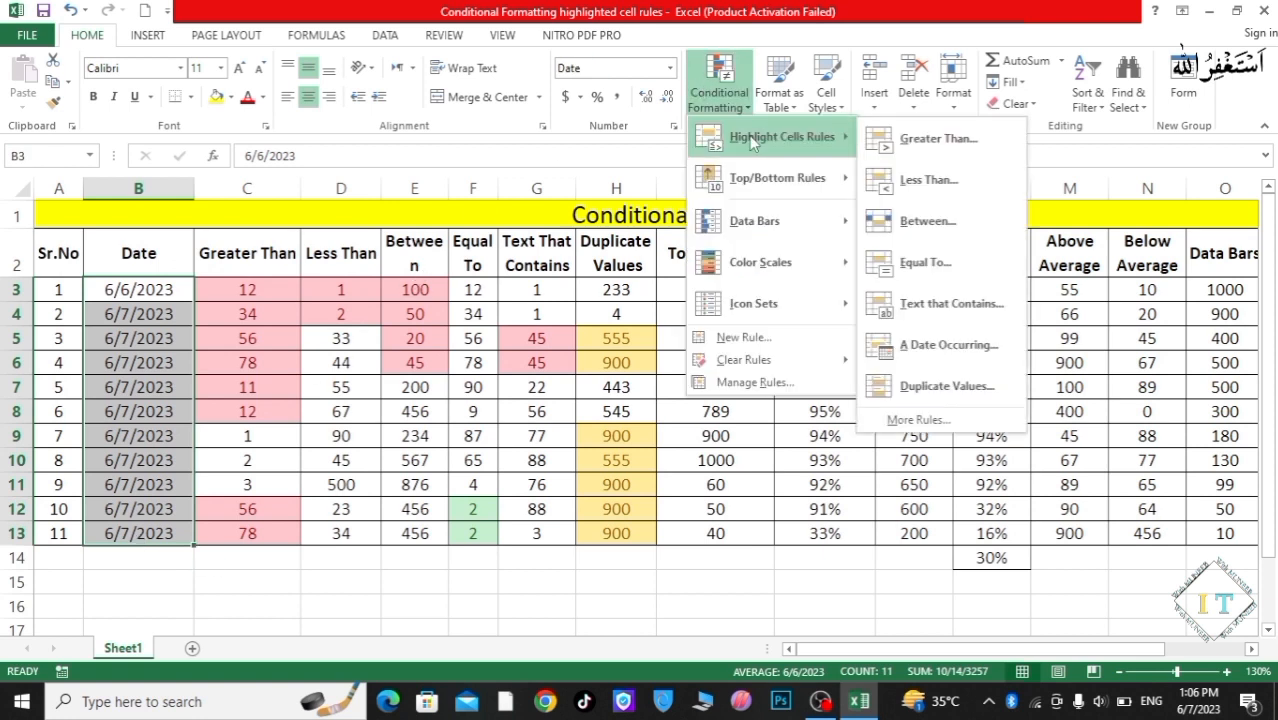
{"action": "left_click", "coordinate": [944, 342]}
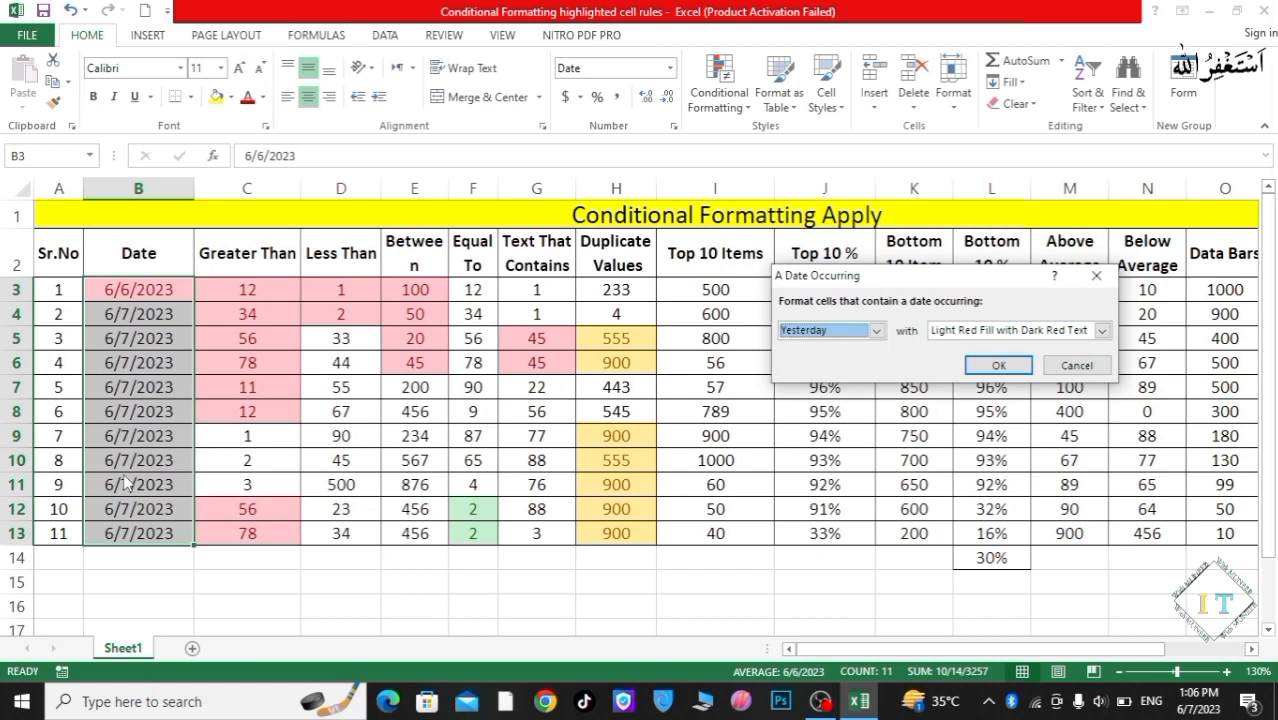
{"action": "left_click", "coordinate": [877, 333]}
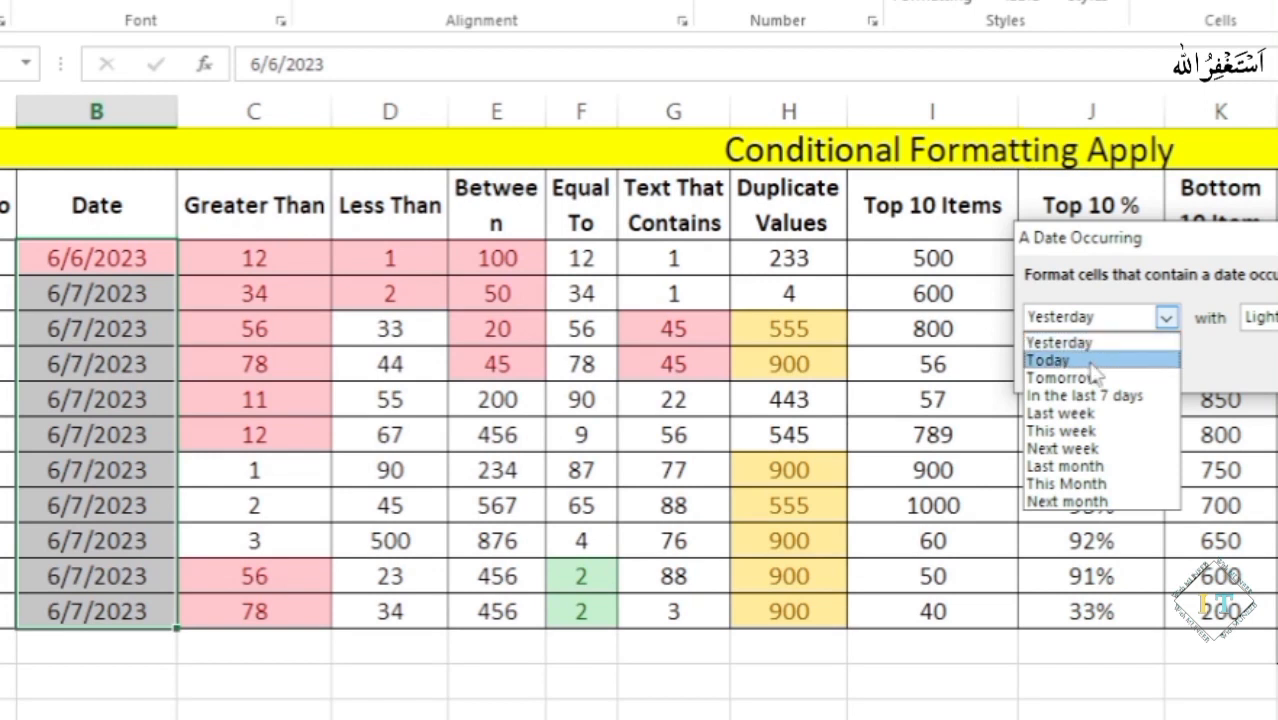
{"action": "left_click", "coordinate": [1092, 362]}
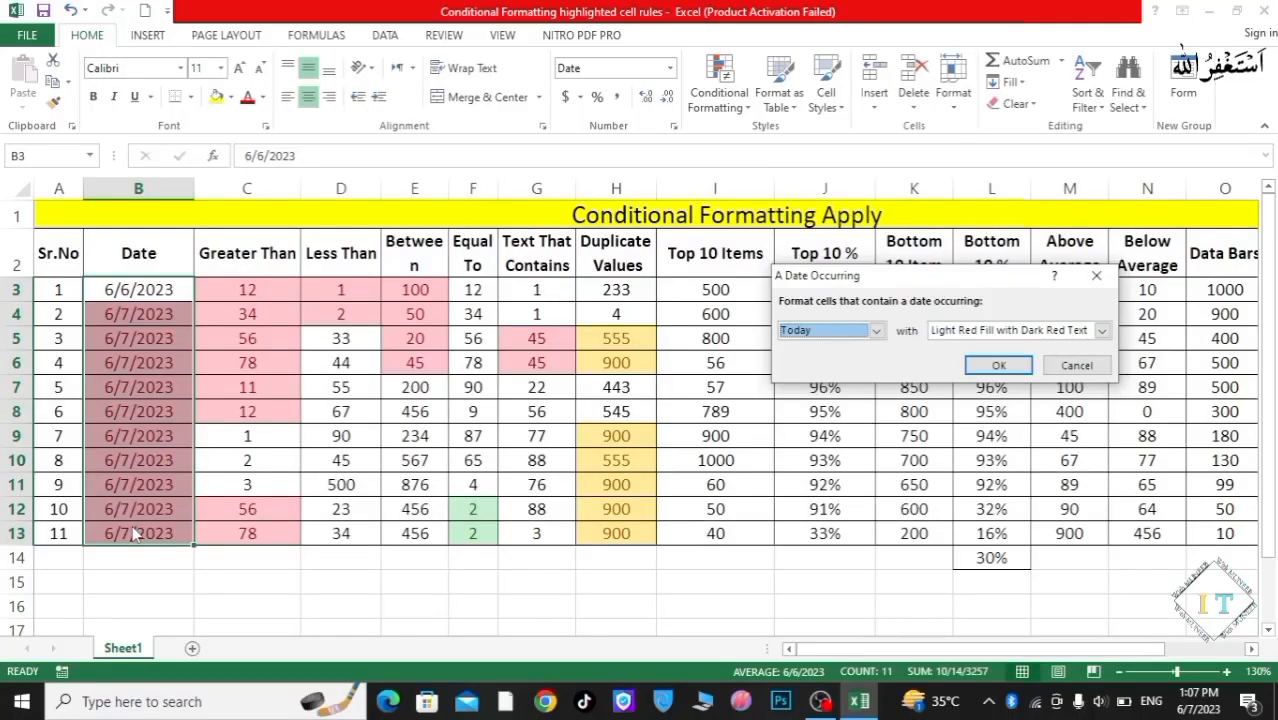
{"action": "left_click", "coordinate": [876, 330]}
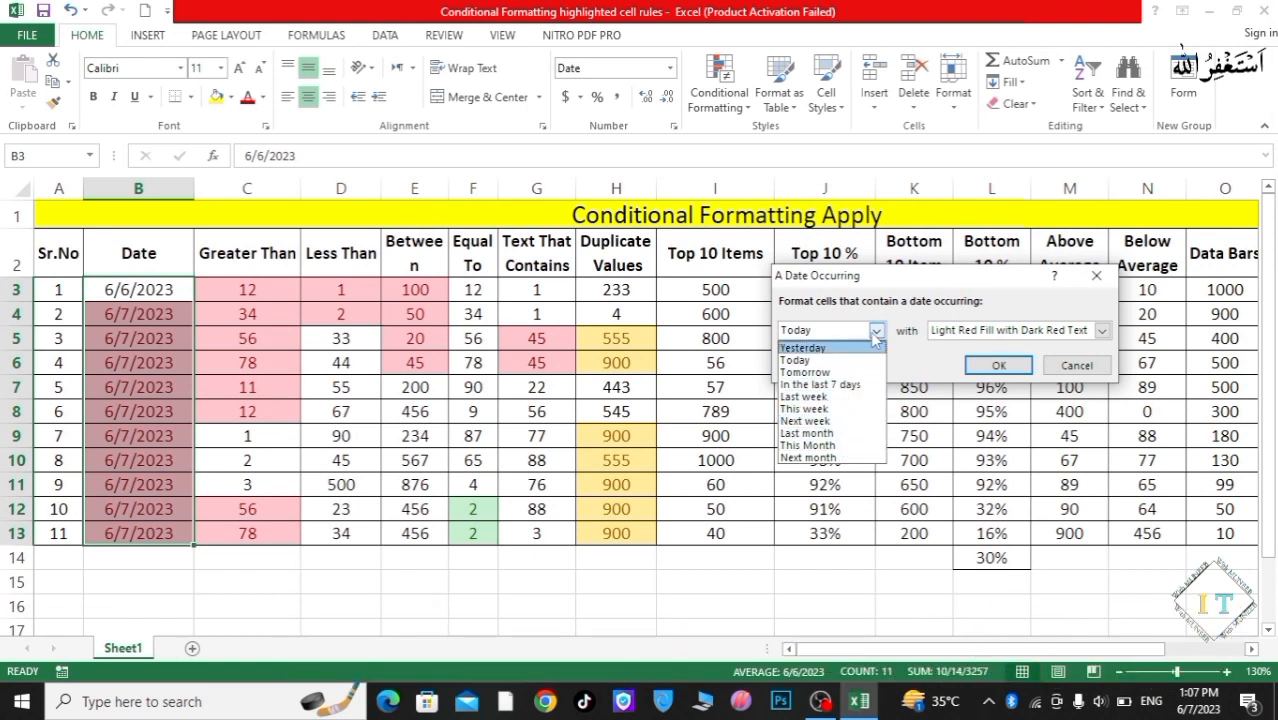
{"action": "left_click", "coordinate": [996, 367]}
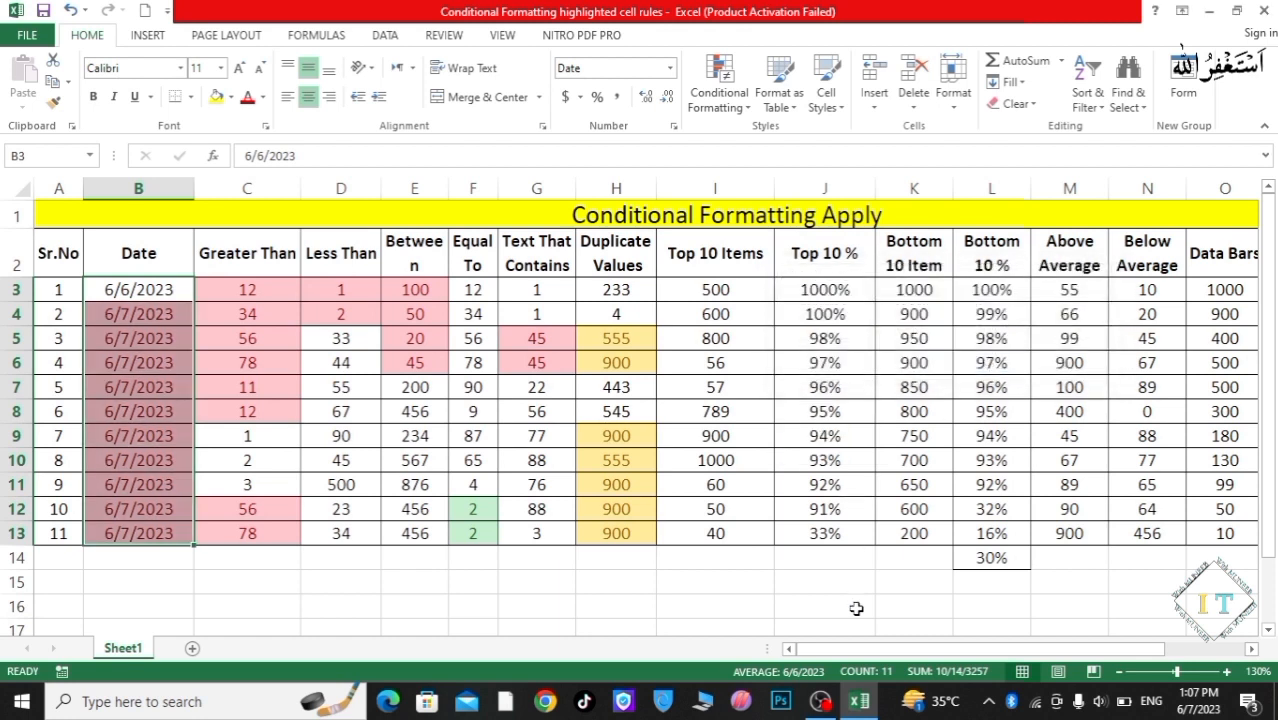
Highlight the top 3 items in I3:I13 with Light Red Fill with Dark Red Text
{"action": "left_click_drag", "start_coordinate": [859, 652], "coordinate": [887, 652]}
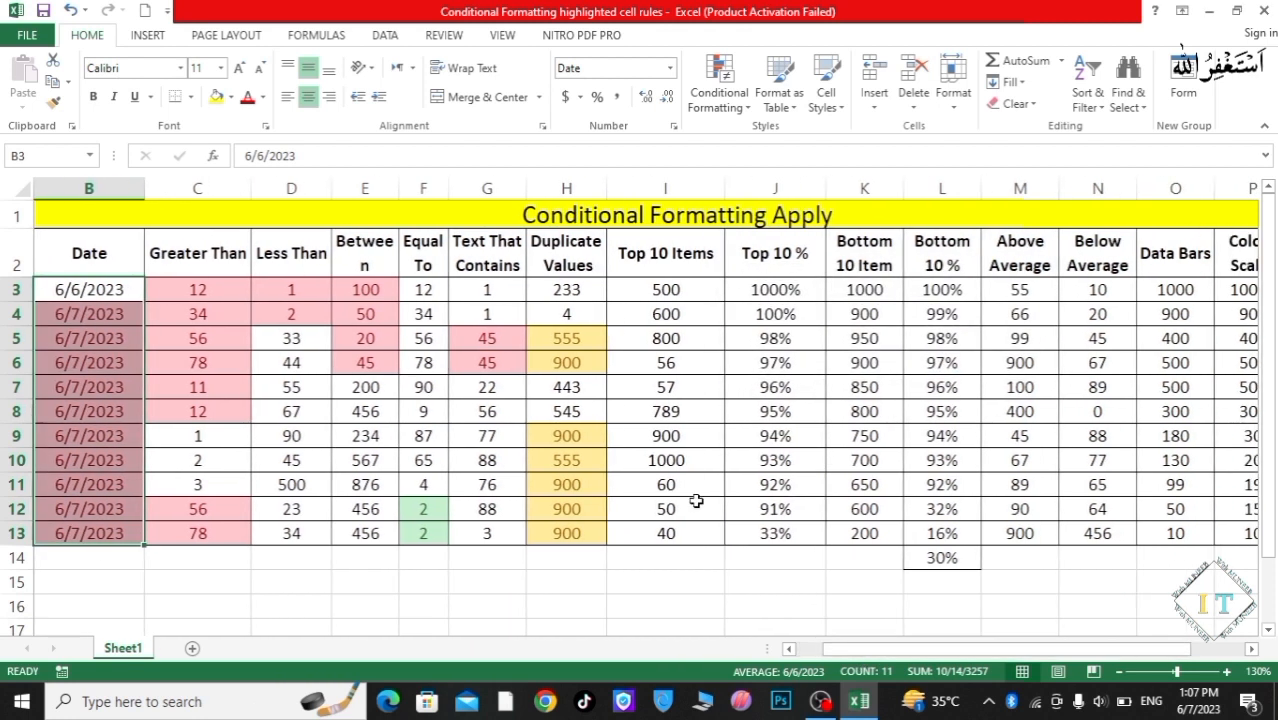
{"action": "left_click_drag", "start_coordinate": [663, 291], "coordinate": [666, 530]}
{"action": "left_click", "coordinate": [719, 95]}
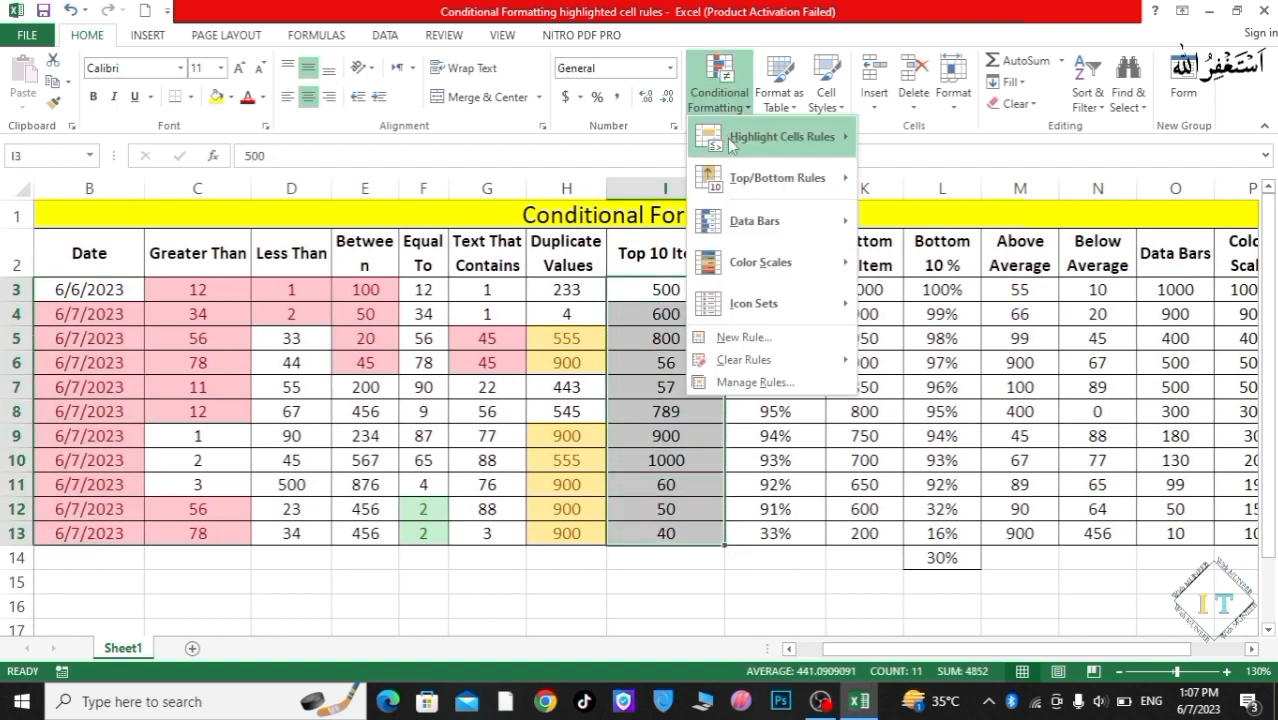
{"action": "mouse_move", "coordinate": [737, 191]}
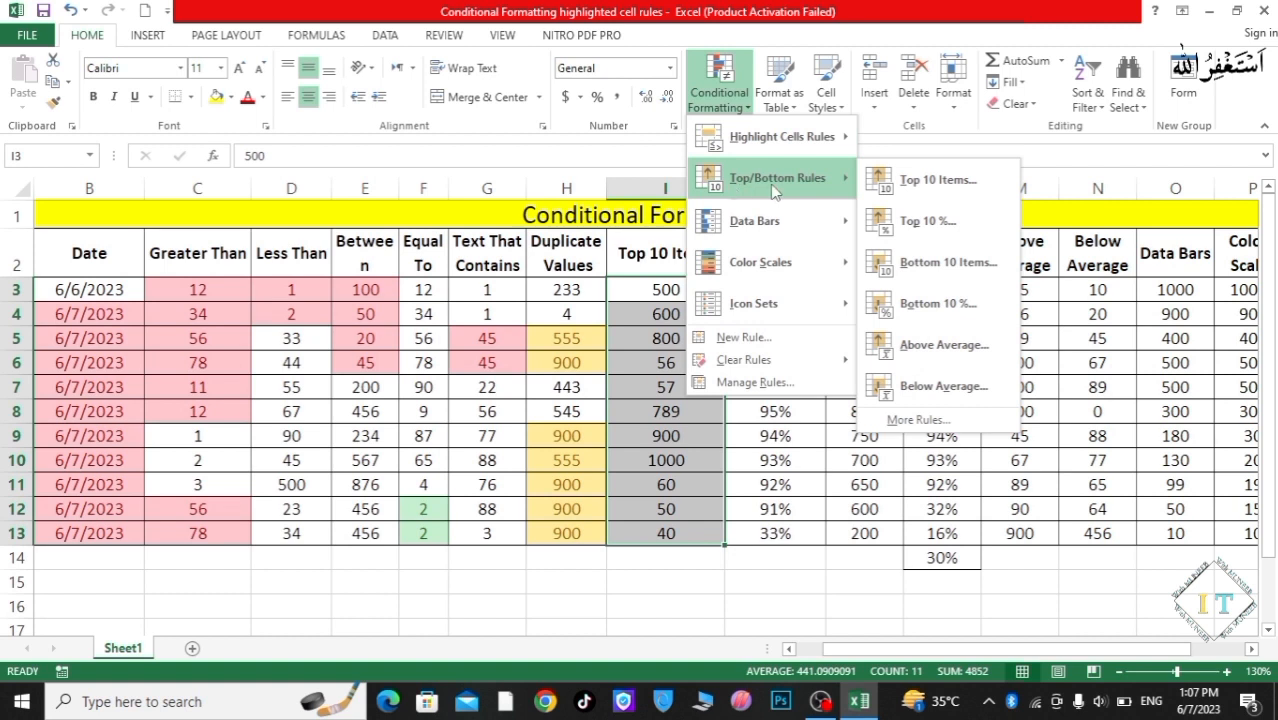
{"action": "left_click", "coordinate": [897, 186]}
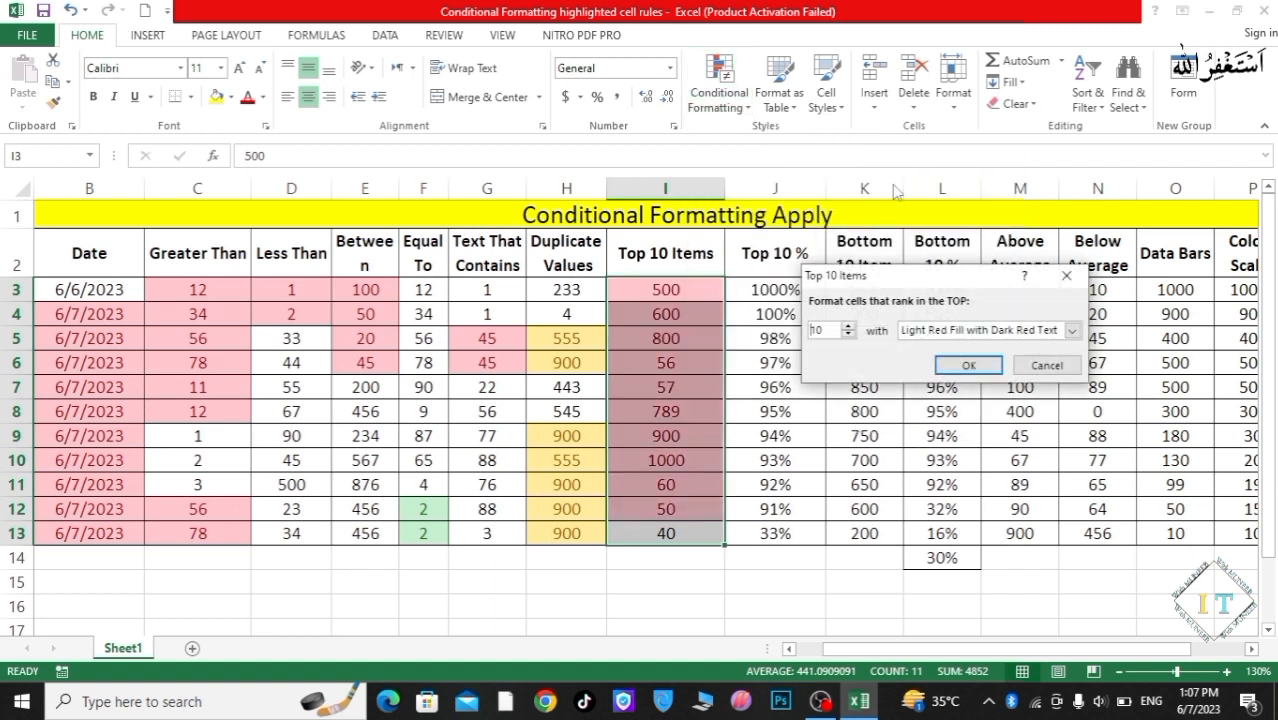
{"action": "left_click_drag", "start_coordinate": [898, 278], "coordinate": [946, 278]}
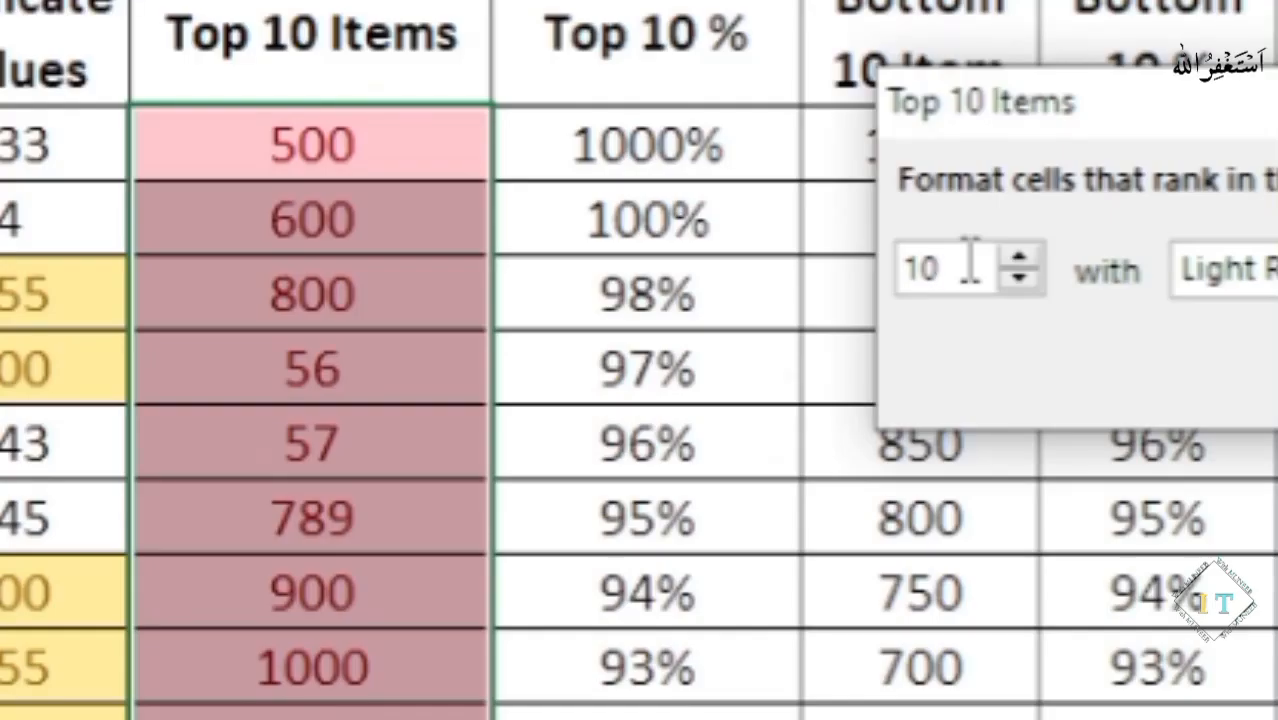
{"action": "left_click", "coordinate": [968, 262]}
{"action": "key", "text": "BackSpace"}
{"action": "key", "text": "BackSpace"}
{"action": "type", "text": "3"}
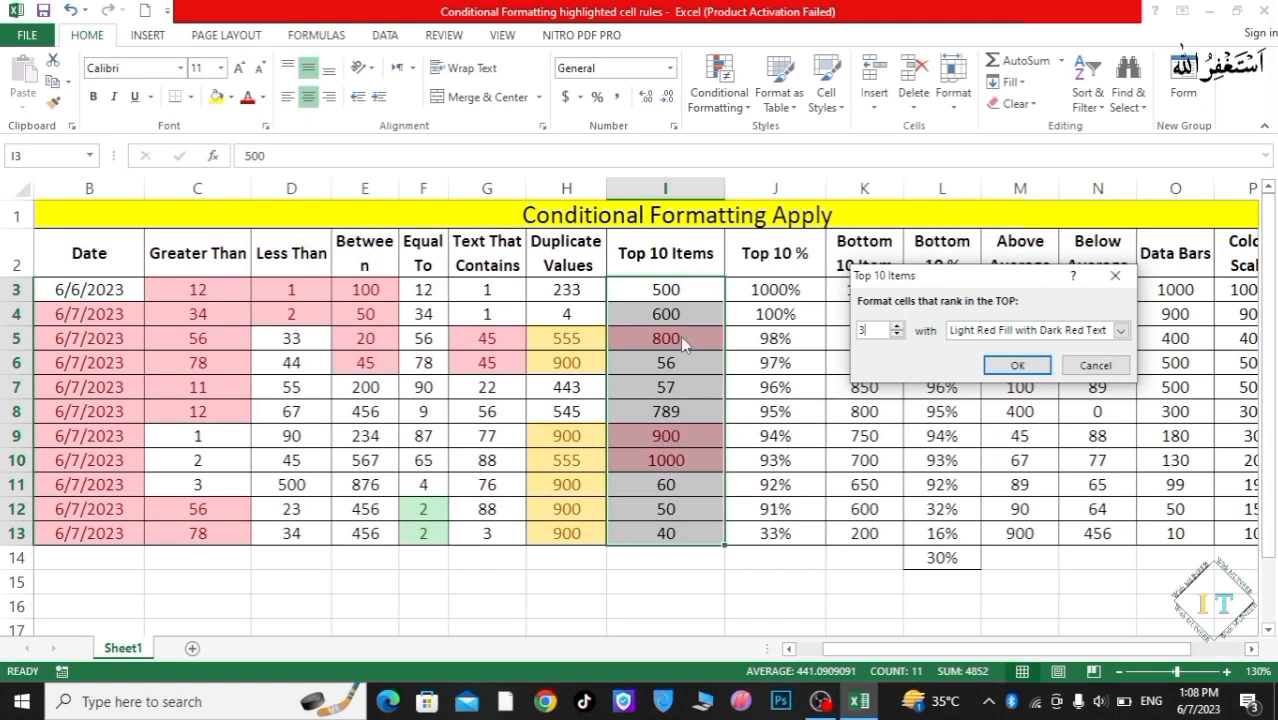
{"action": "left_click", "coordinate": [1000, 366]}
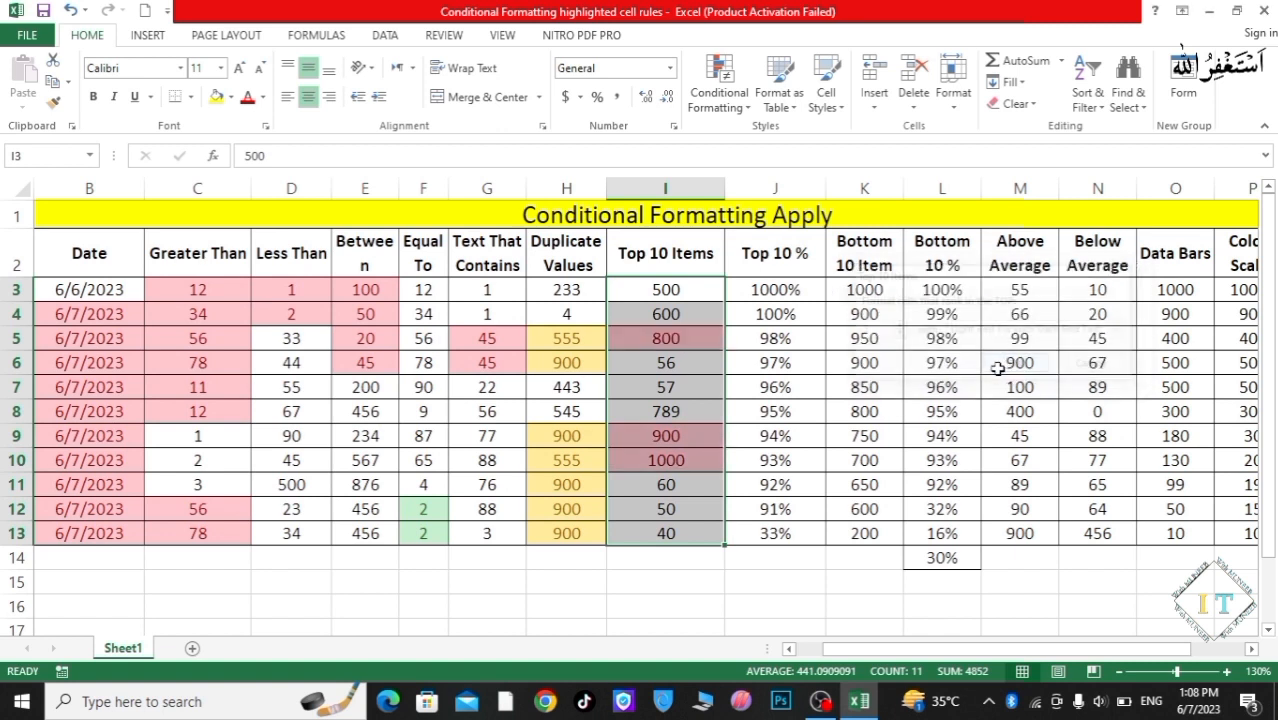
Highlight the top 10% of the values in J3:J13 with Light Red Fill with Dark Red Text
{"action": "left_click", "coordinate": [776, 287]}
{"action": "left_click_drag", "start_coordinate": [778, 290], "coordinate": [780, 532]}
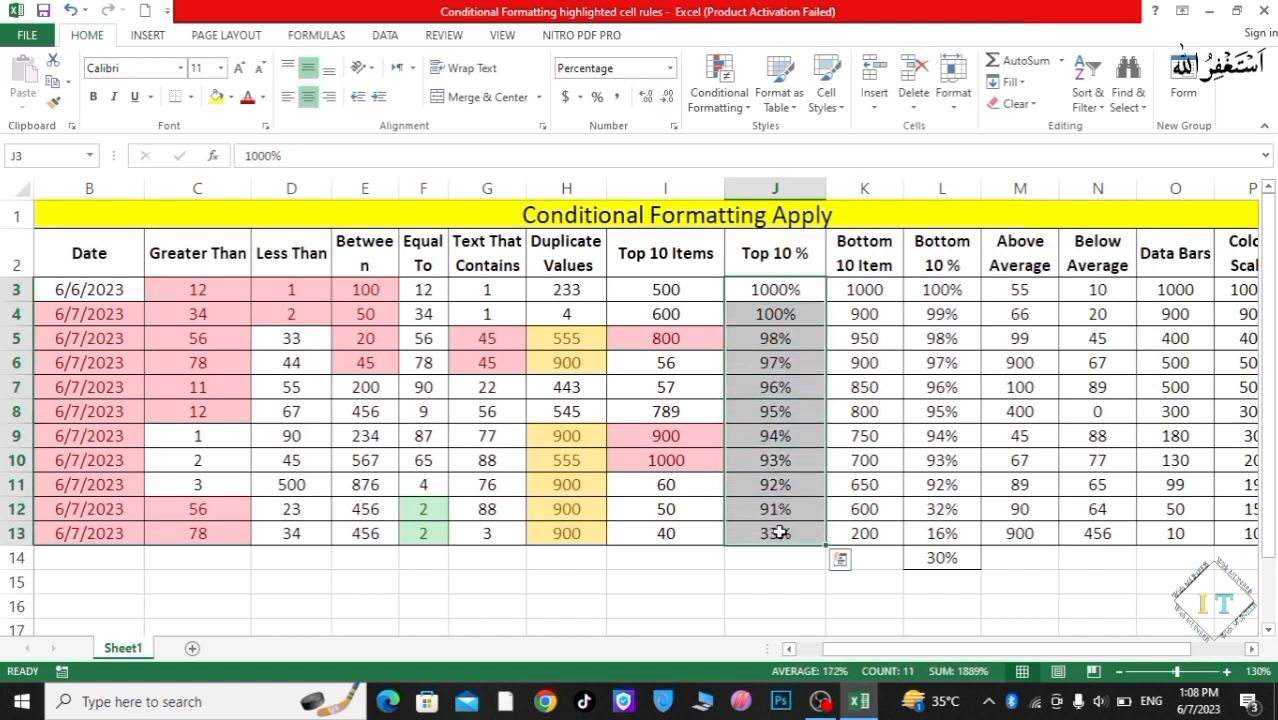
{"action": "left_click", "coordinate": [727, 112]}
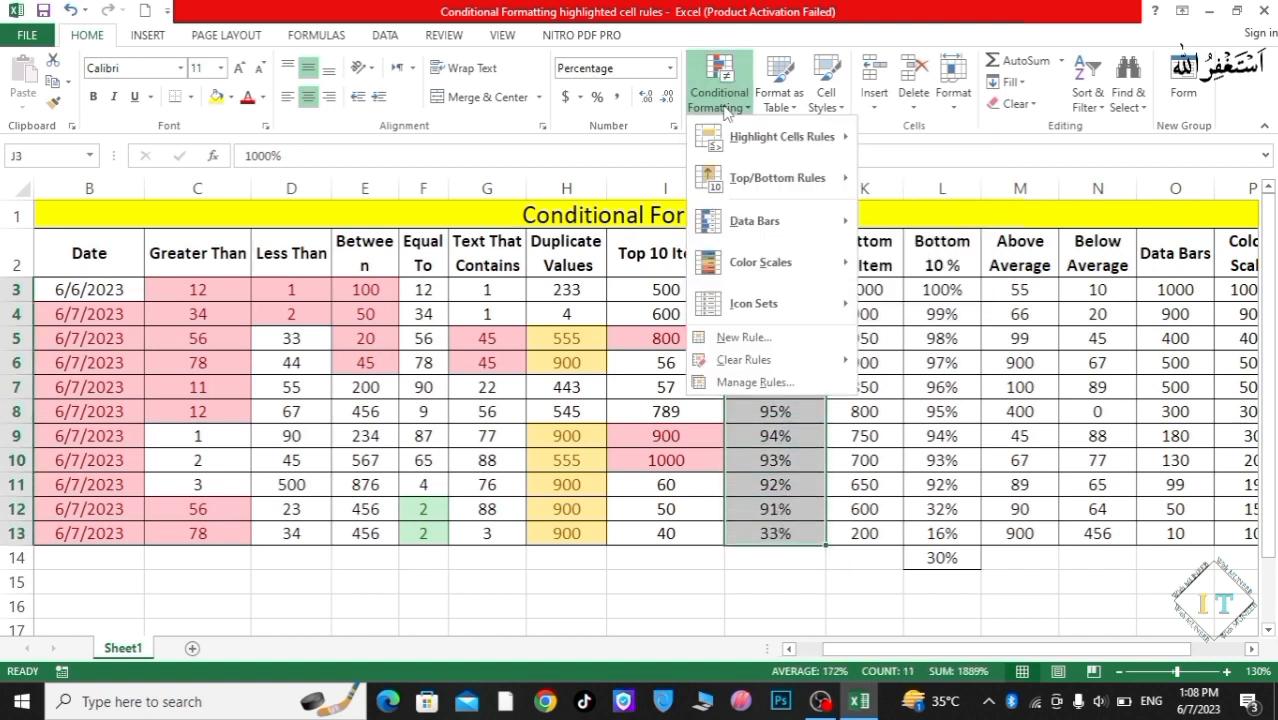
{"action": "mouse_move", "coordinate": [762, 190]}
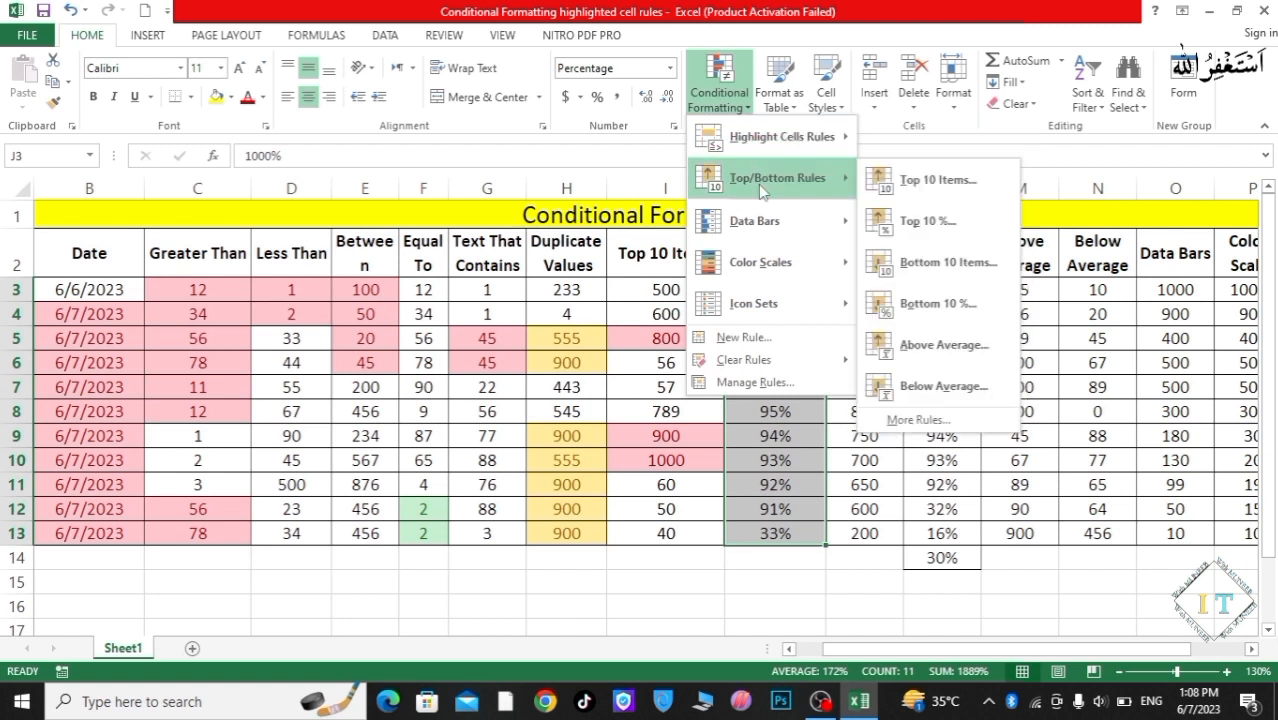
{"action": "left_click", "coordinate": [907, 221]}
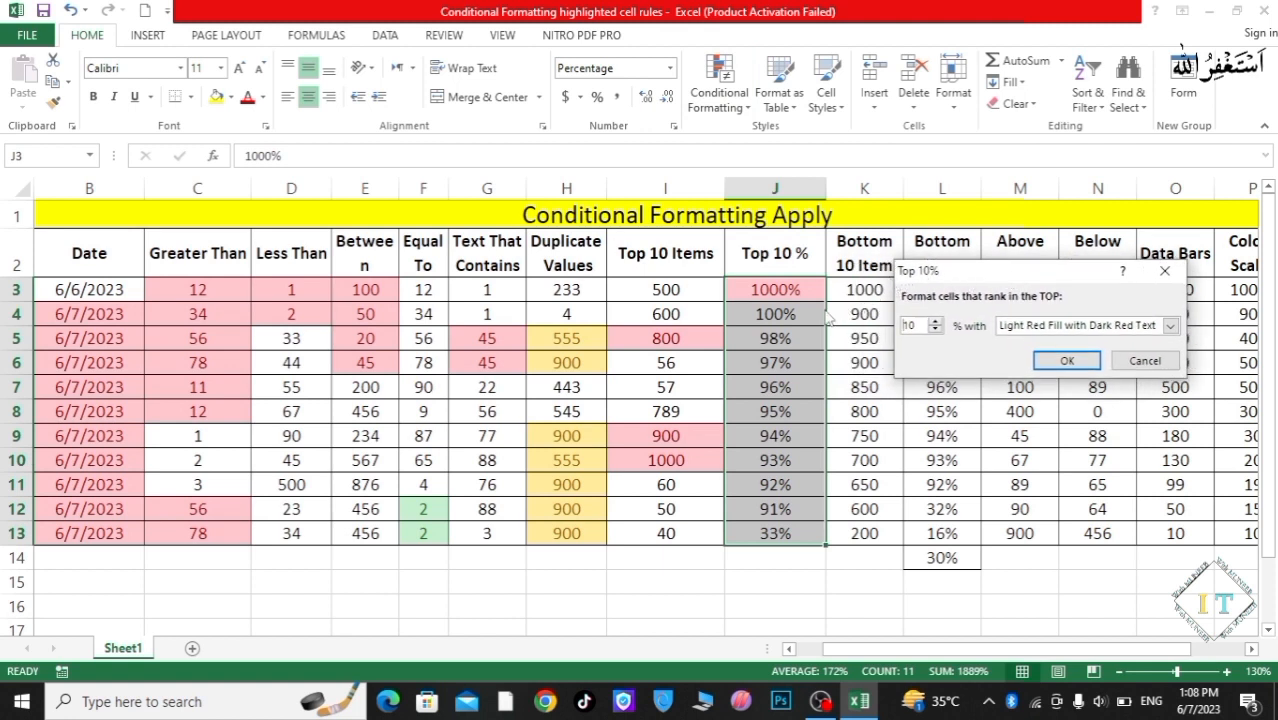
{"action": "key", "text": "Return"}
{"action": "left_click", "coordinate": [1004, 467]}
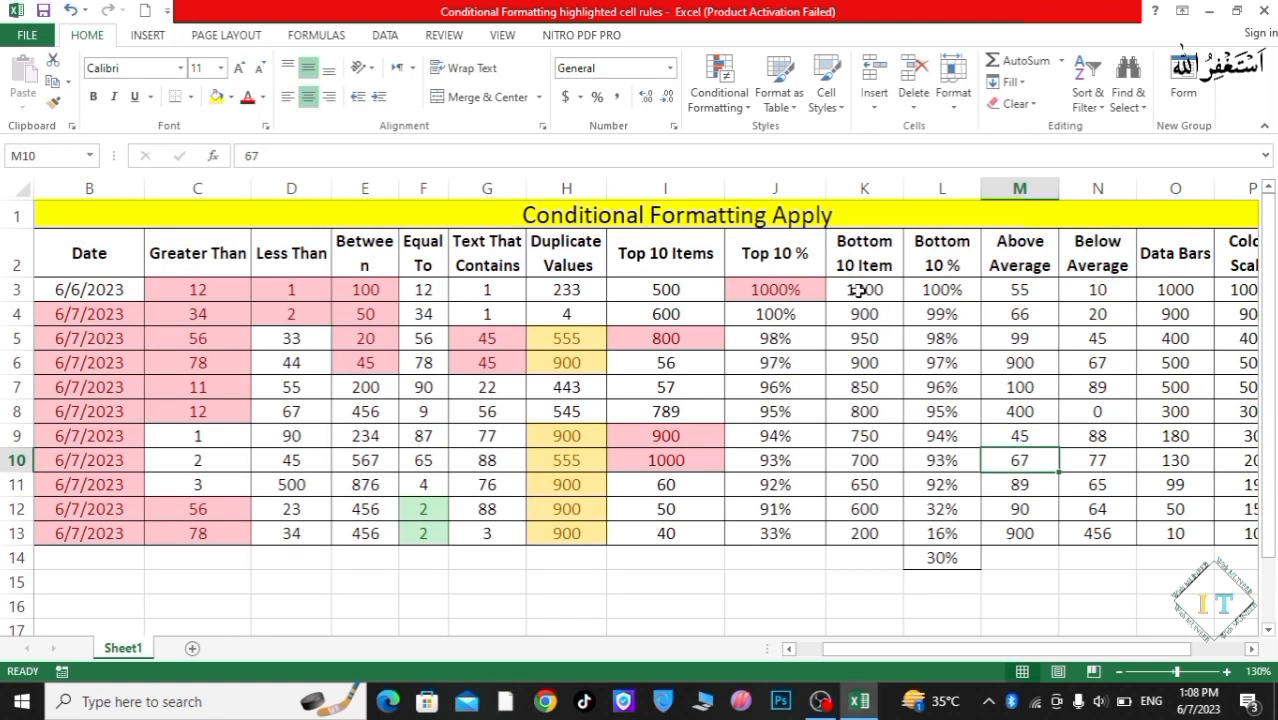
Highlight the bottom 3 items in K3:K13 with Light Red Fill with Dark Red Text
{"action": "left_click", "coordinate": [859, 291]}
{"action": "left_click_drag", "start_coordinate": [859, 291], "coordinate": [868, 531]}
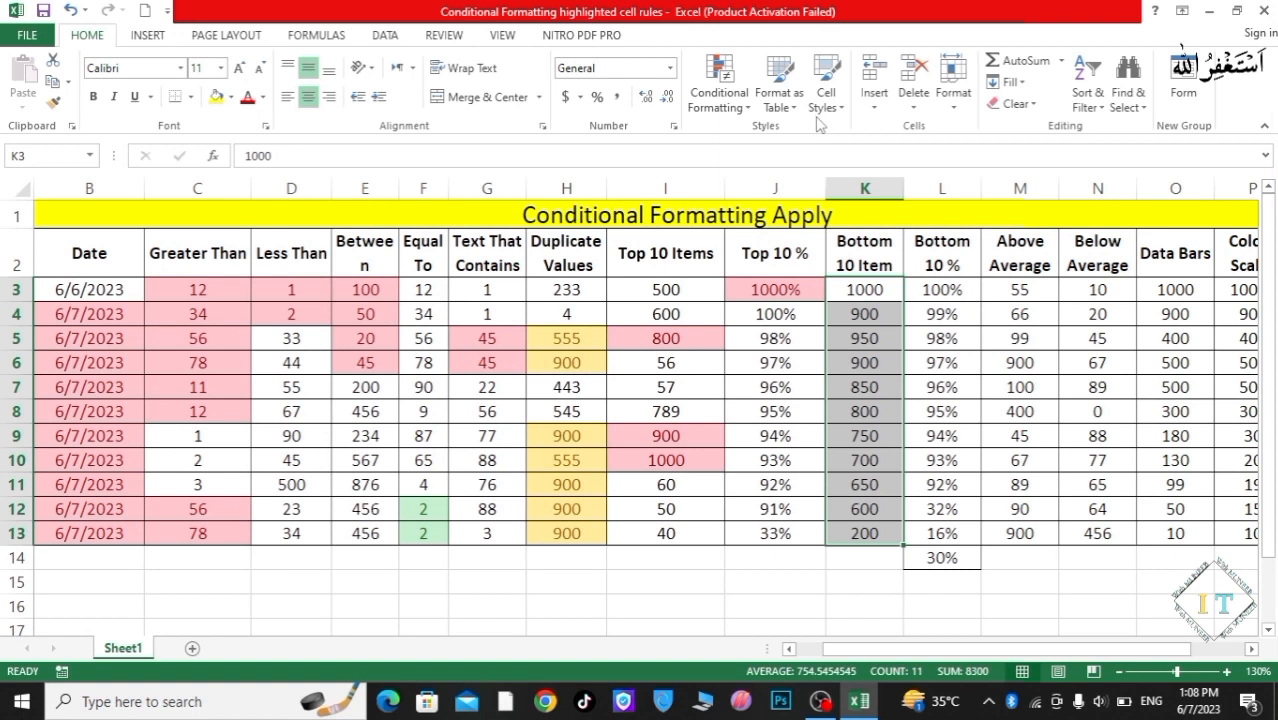
{"action": "left_click", "coordinate": [717, 92]}
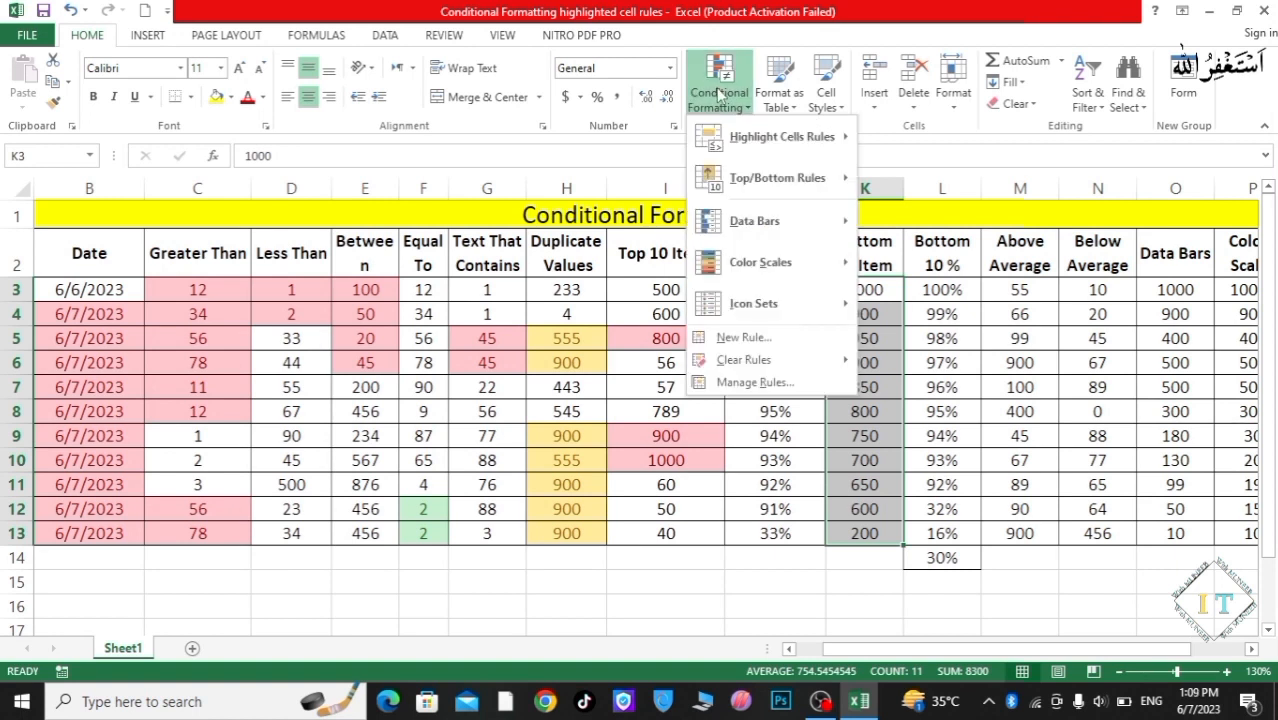
{"action": "left_click", "coordinate": [641, 172]}
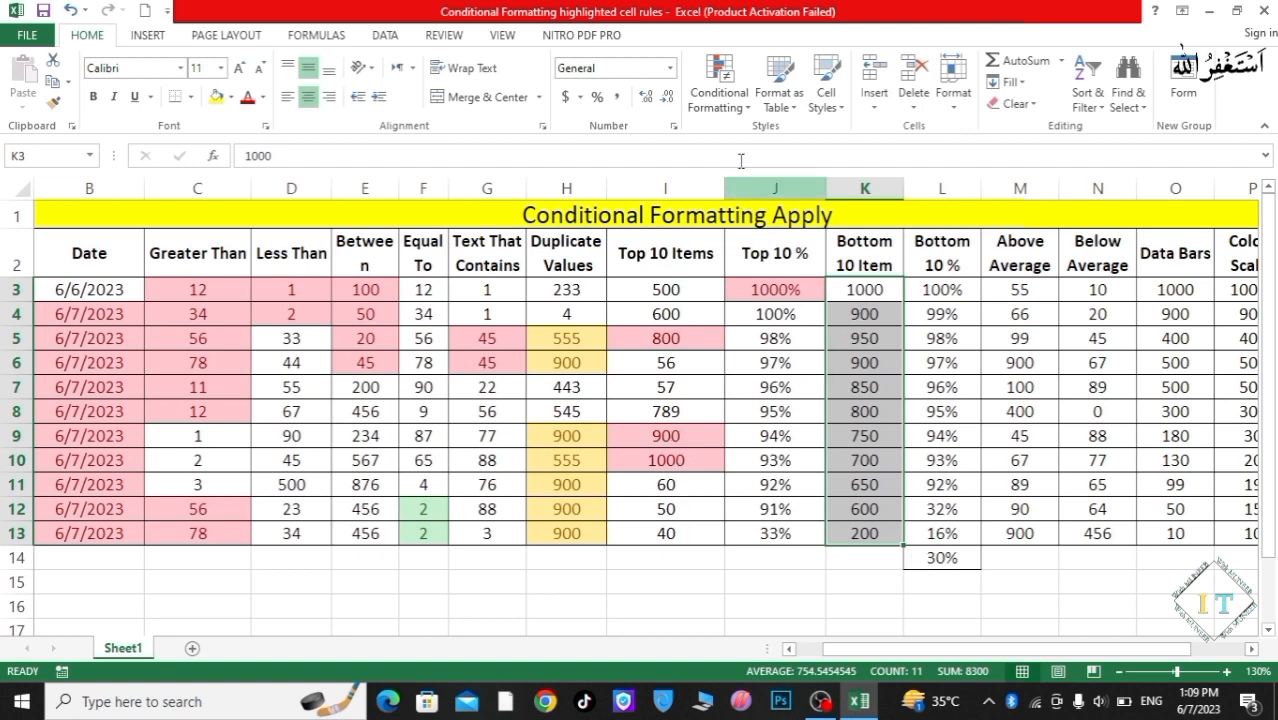
{"action": "left_click", "coordinate": [720, 100]}
{"action": "mouse_move", "coordinate": [762, 180]}
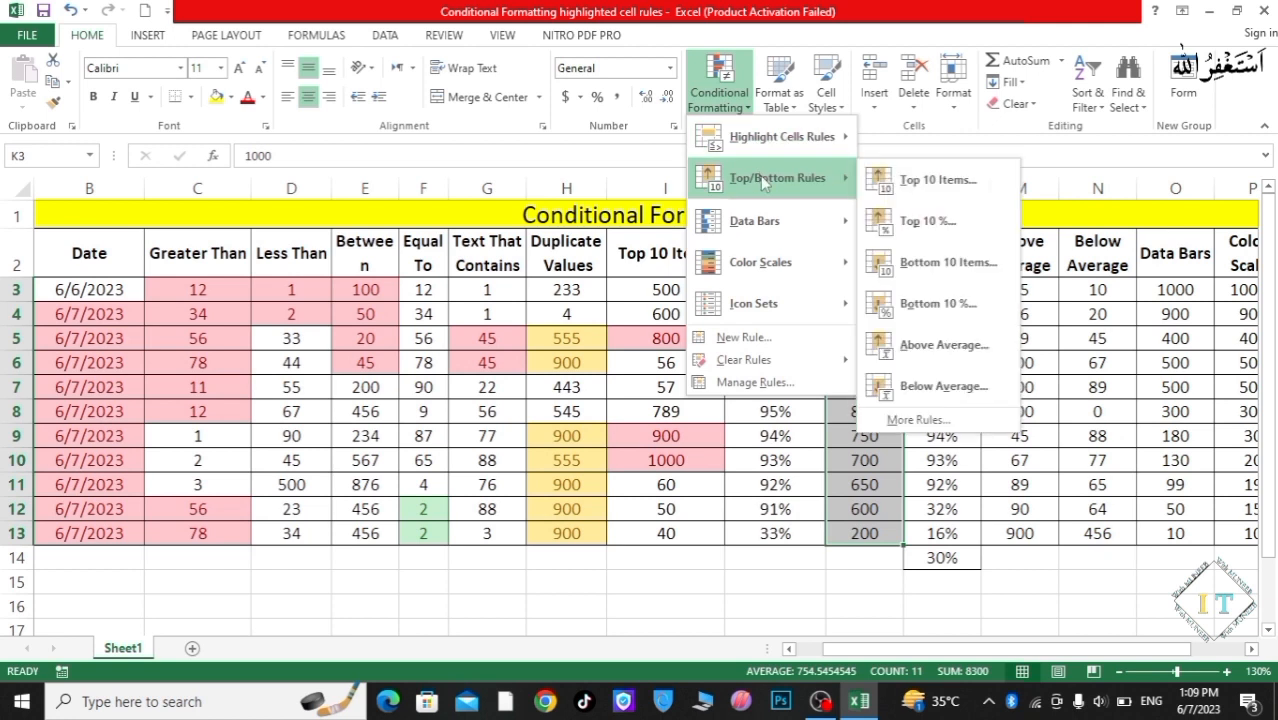
{"action": "left_click", "coordinate": [947, 261]}
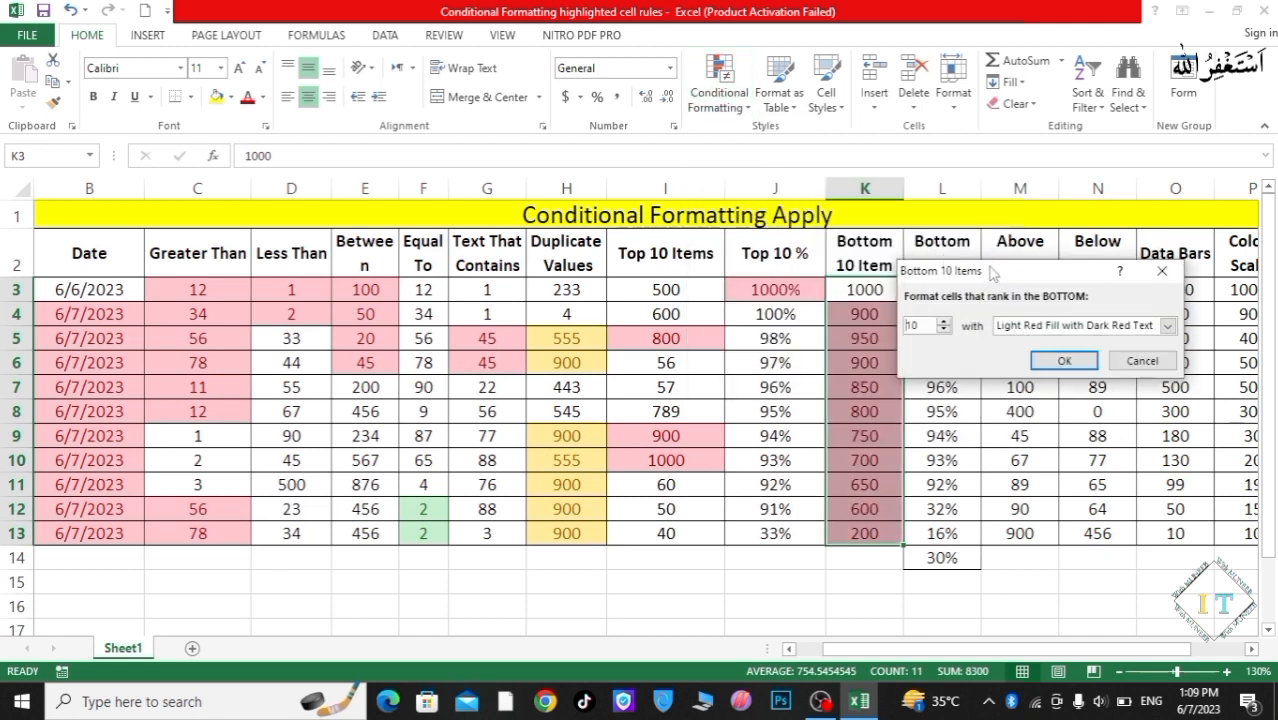
{"action": "left_click_drag", "start_coordinate": [993, 272], "coordinate": [1077, 266]}
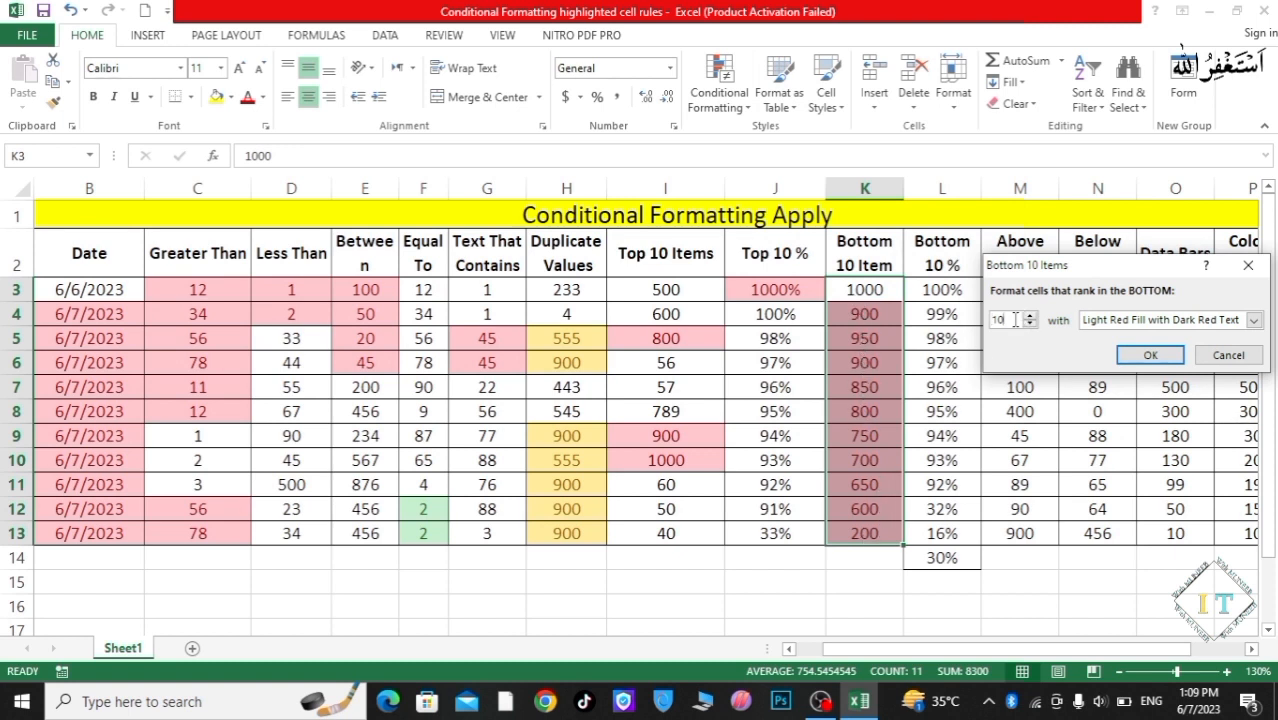
{"action": "key", "text": "BackSpace"}
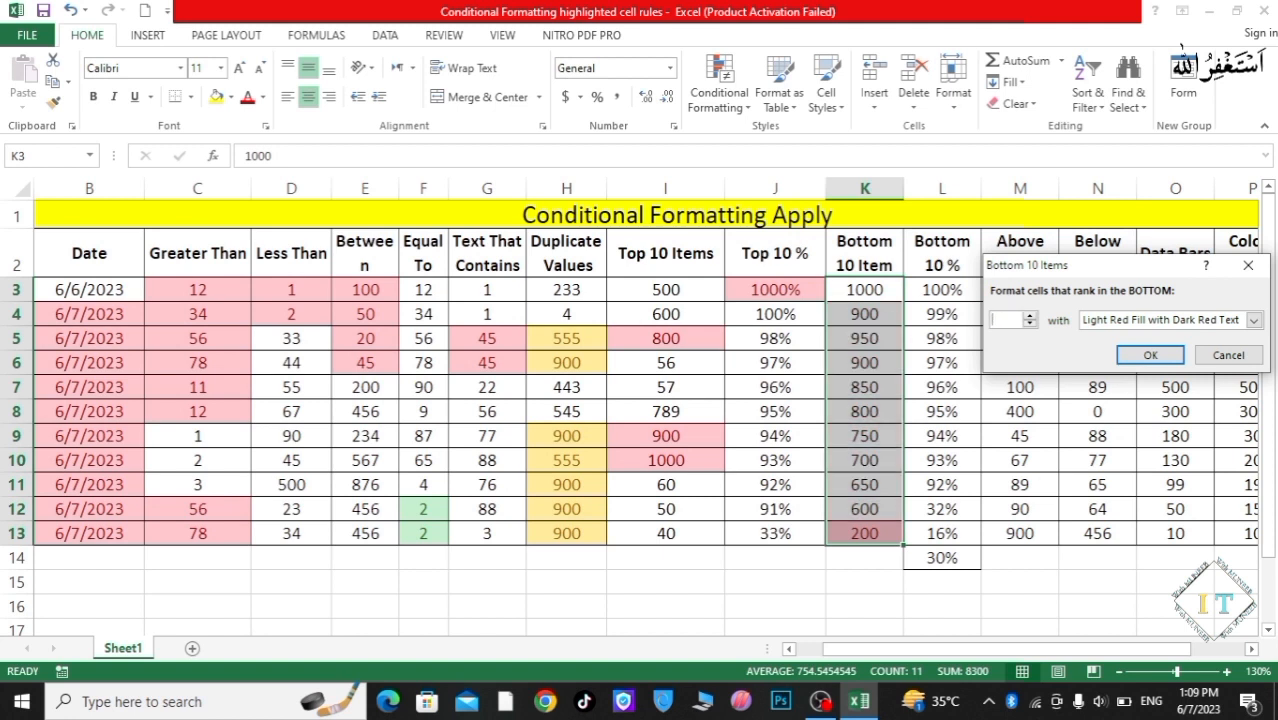
{"action": "type", "text": "3"}
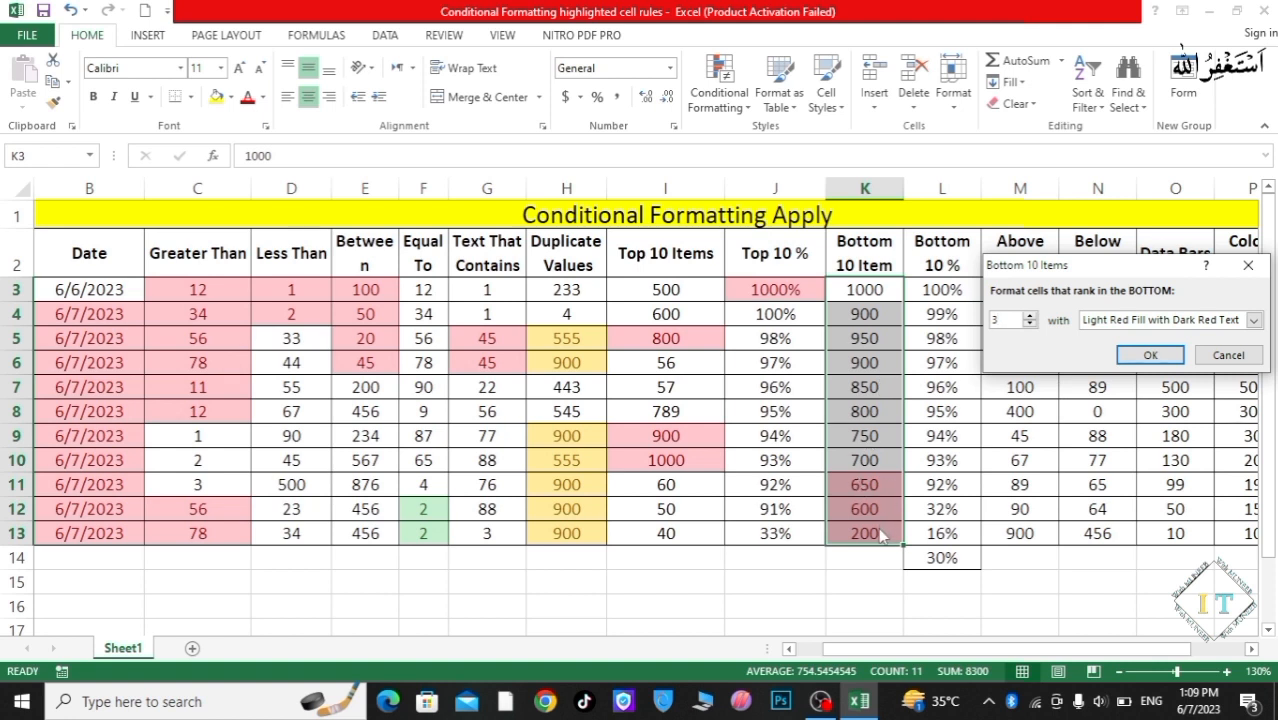
{"action": "left_click", "coordinate": [1151, 357]}
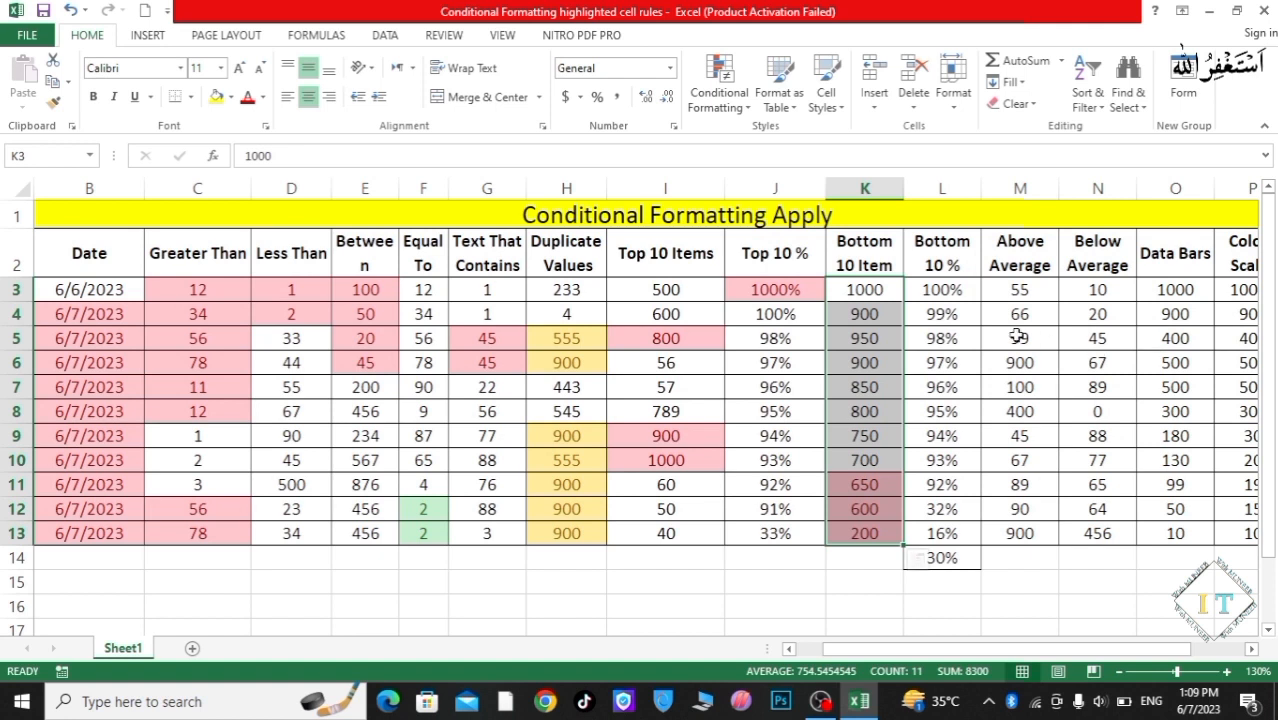
Highlight the bottom 10% of the values in L3:L14 with Light Red Fill with Dark Red Text
{"action": "left_click_drag", "start_coordinate": [944, 290], "coordinate": [927, 560]}
{"action": "left_click", "coordinate": [717, 100]}
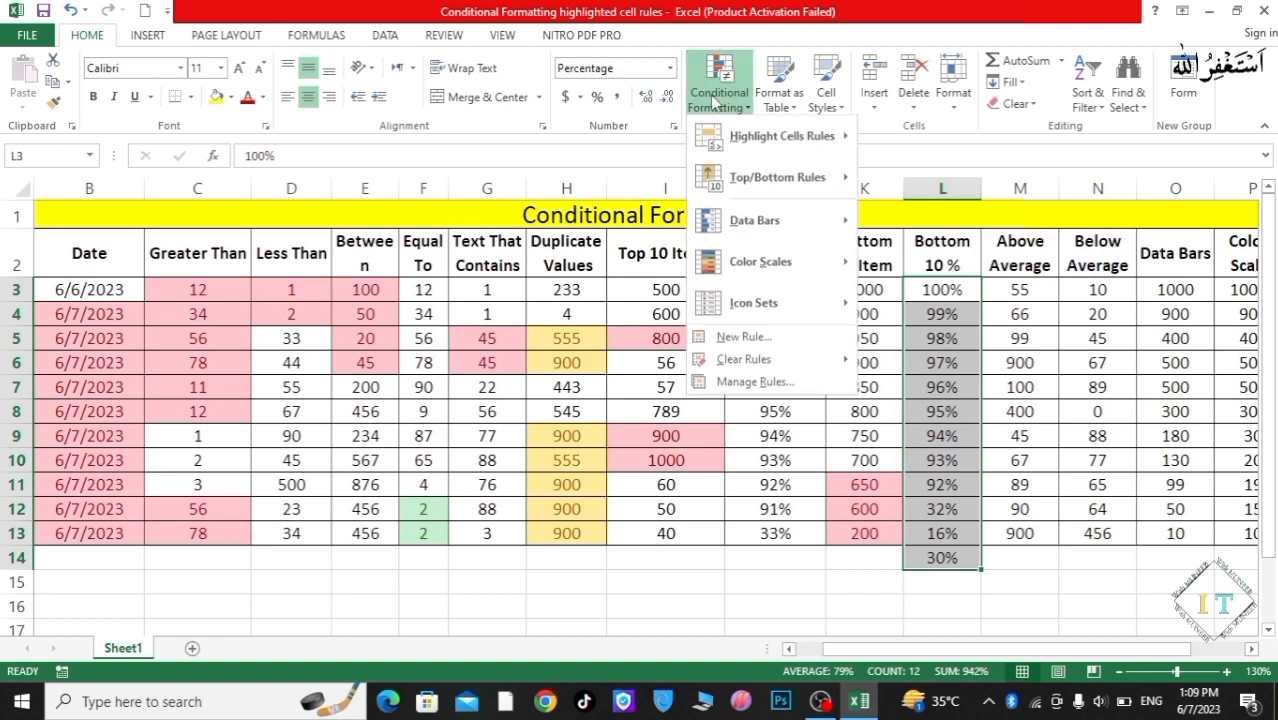
{"action": "mouse_move", "coordinate": [772, 185]}
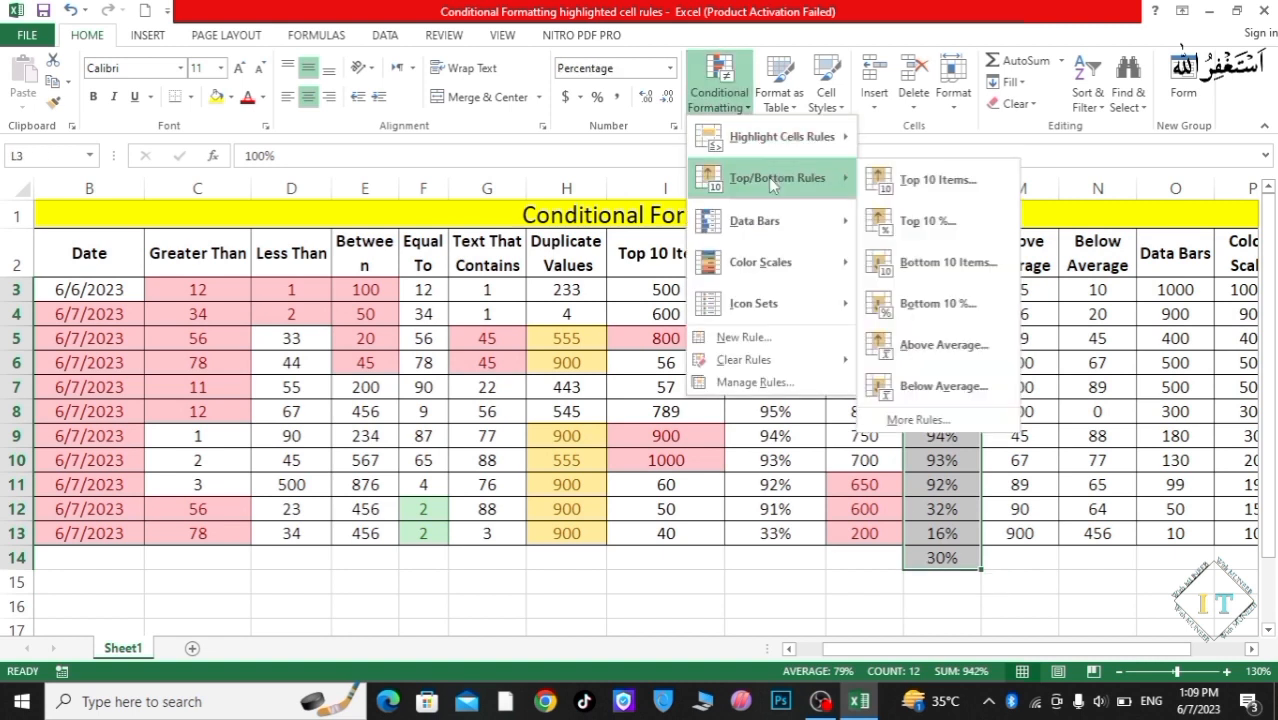
{"action": "left_click", "coordinate": [951, 305]}
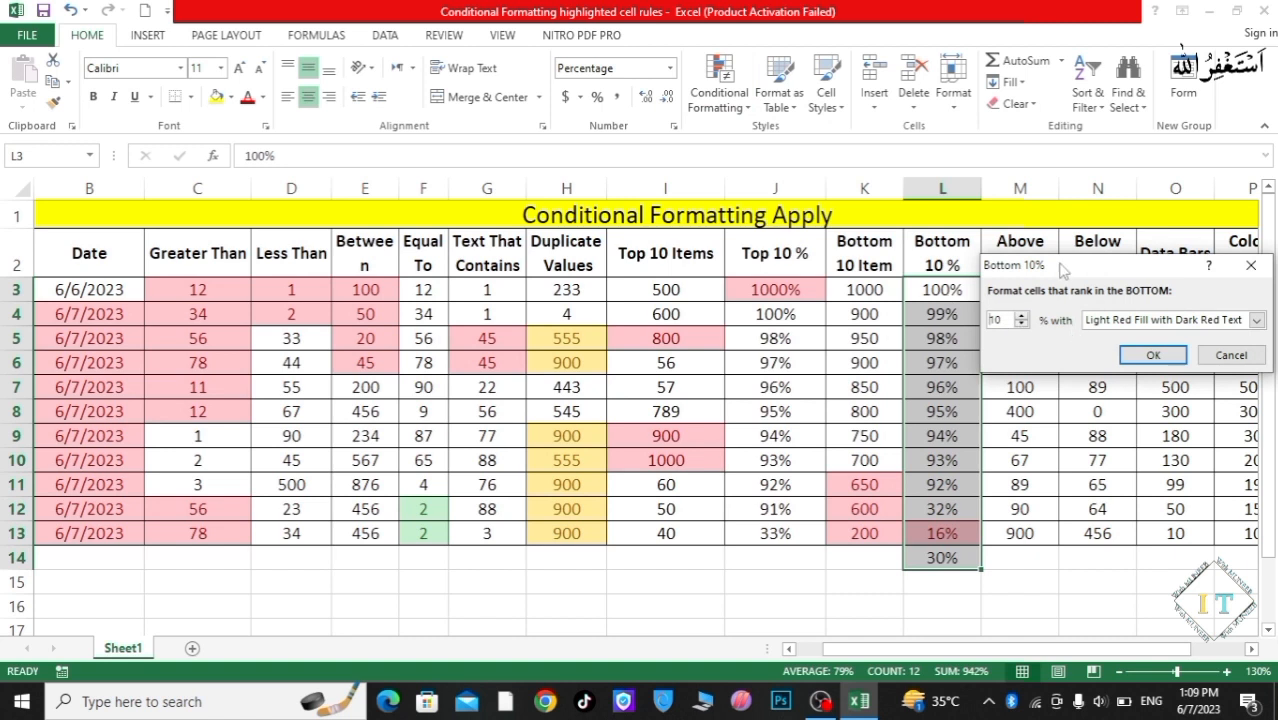
{"action": "left_click_drag", "start_coordinate": [1062, 265], "coordinate": [1042, 136]}
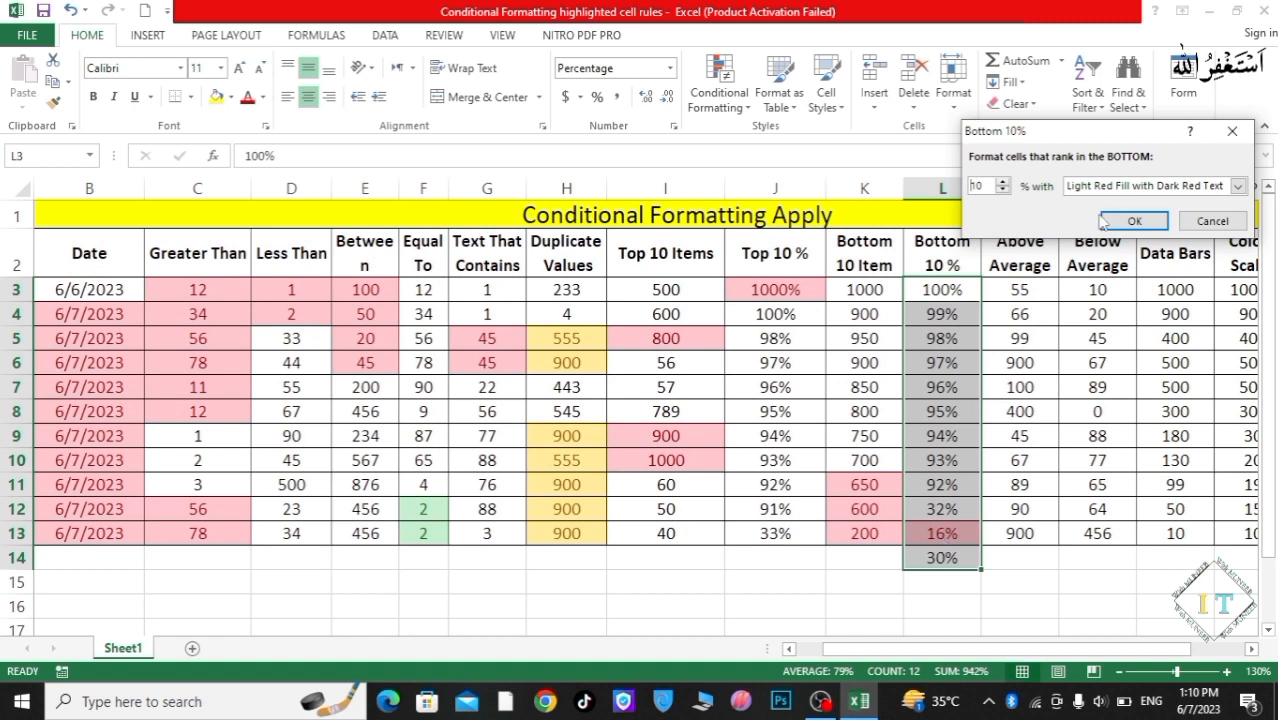
{"action": "left_click", "coordinate": [1133, 221]}
Highlight the above-average values in M3:M13 with Light Red Fill with Dark Red Text
{"action": "left_click_drag", "start_coordinate": [1020, 290], "coordinate": [1013, 534]}
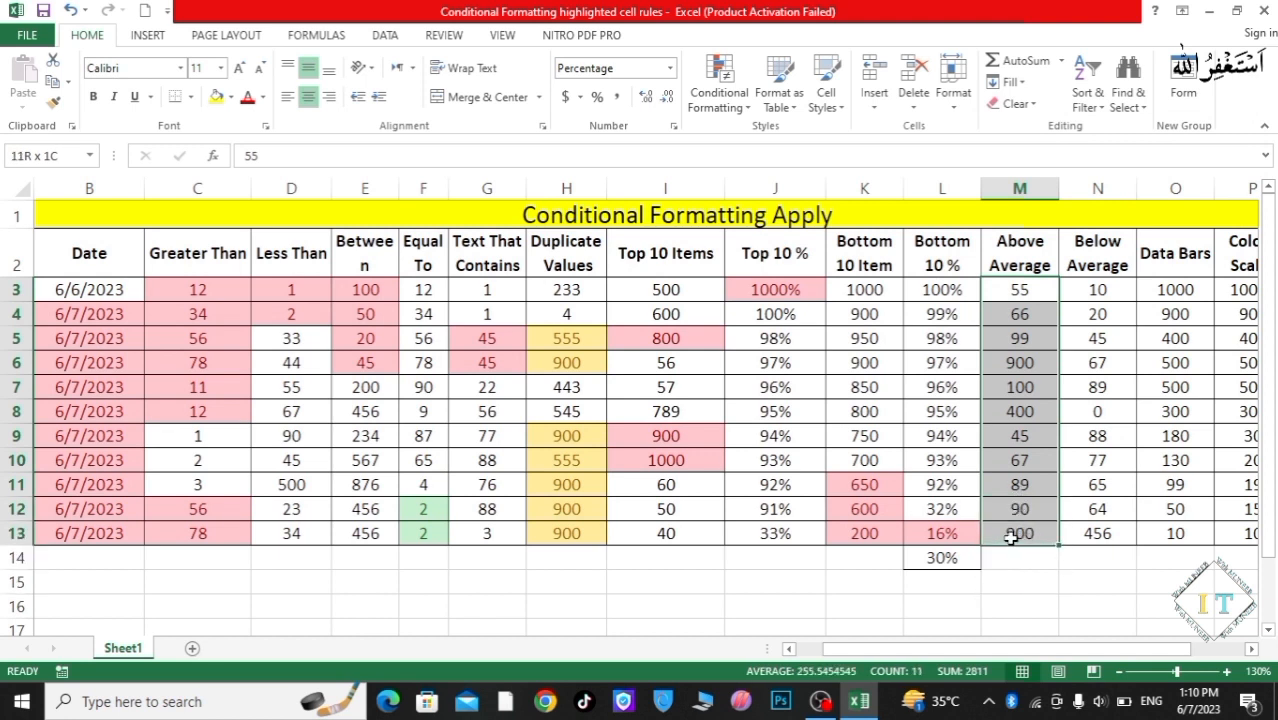
{"action": "left_click", "coordinate": [746, 105]}
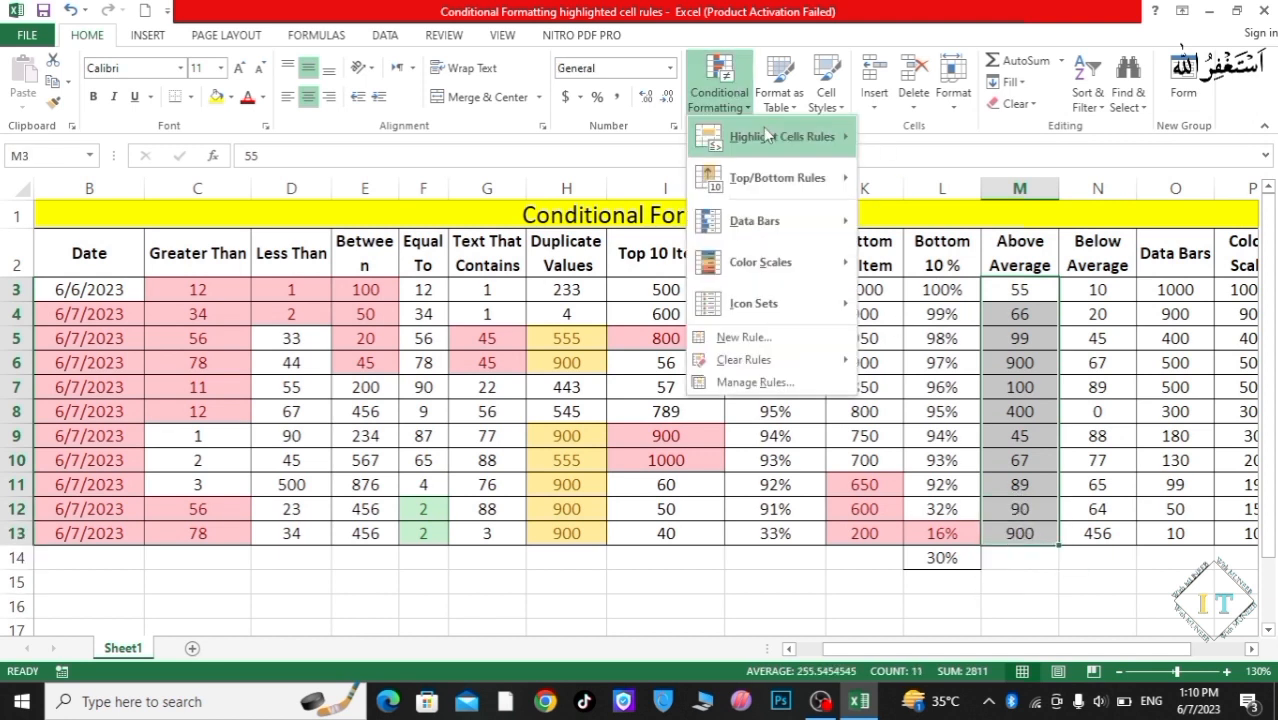
{"action": "mouse_move", "coordinate": [805, 178]}
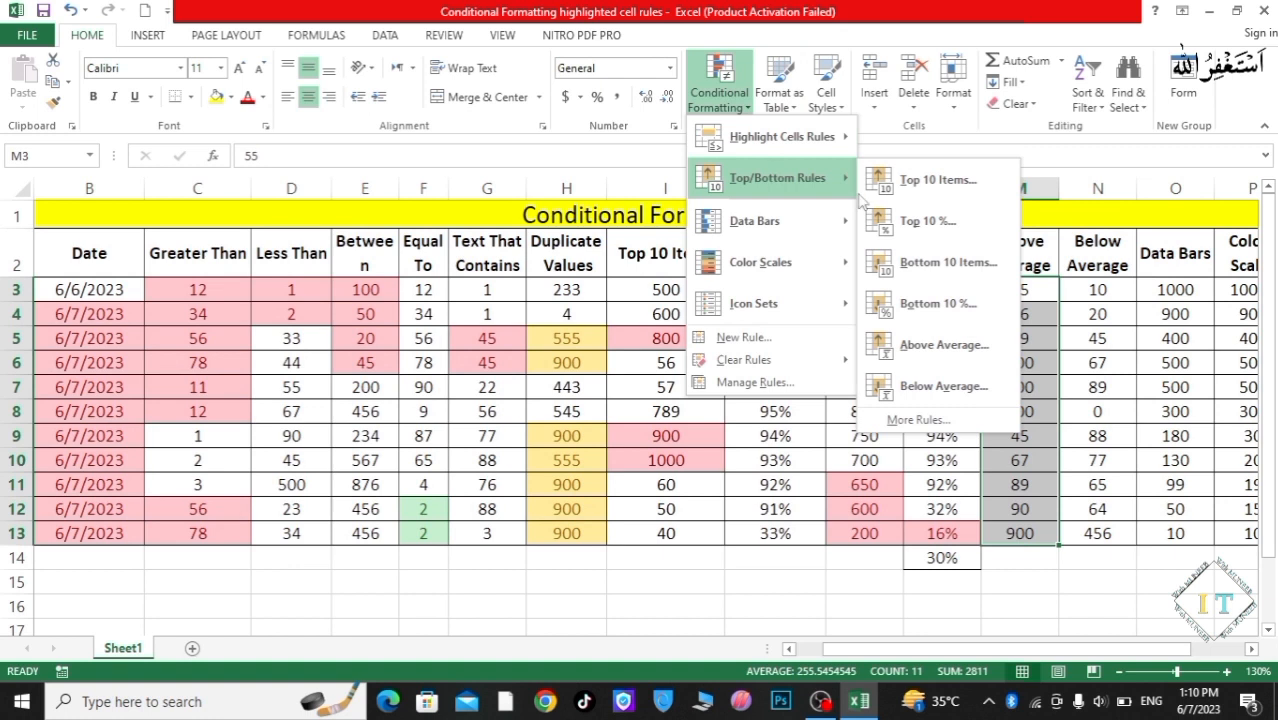
{"action": "left_click", "coordinate": [944, 346]}
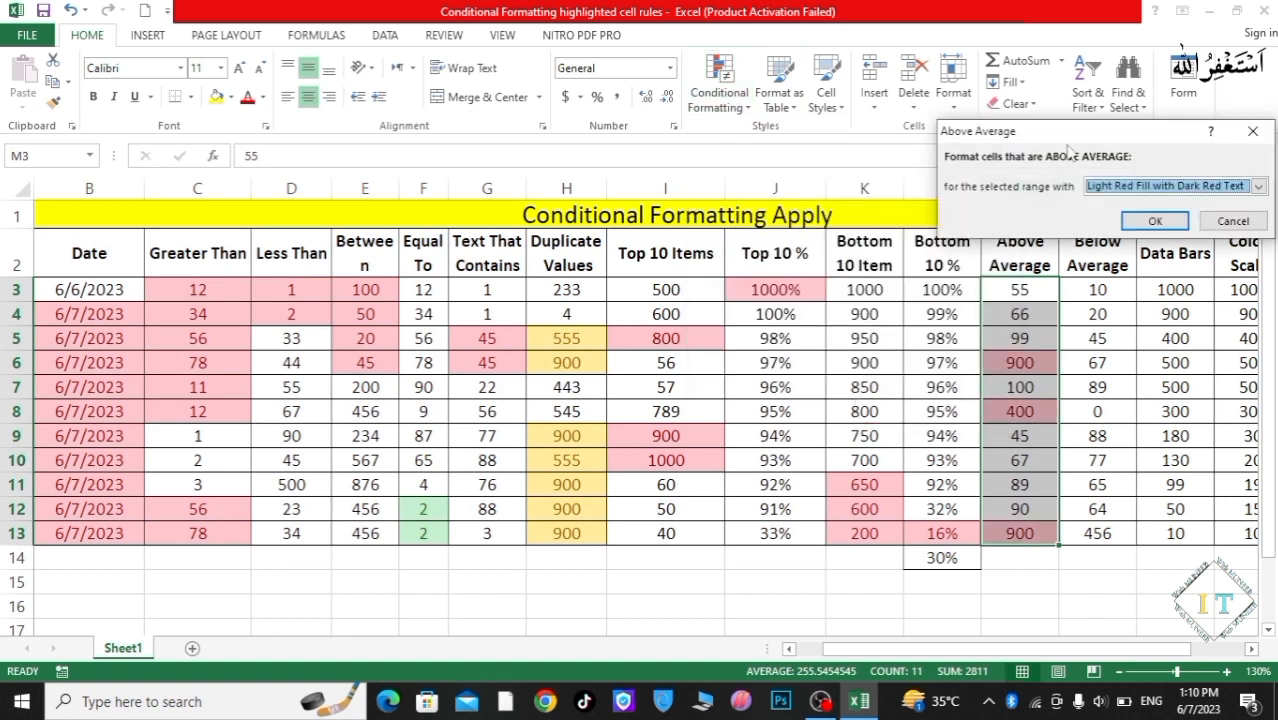
{"action": "left_click_drag", "start_coordinate": [1072, 143], "coordinate": [576, 200]}
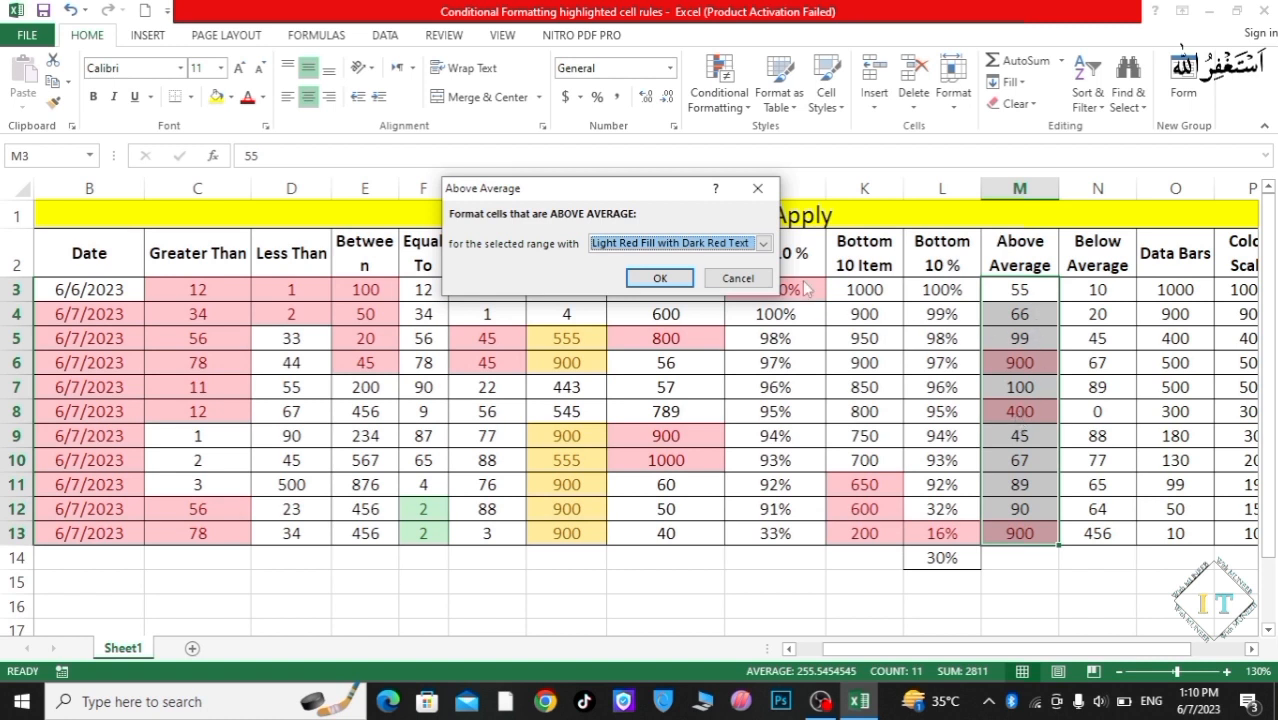
{"action": "left_click", "coordinate": [664, 278]}
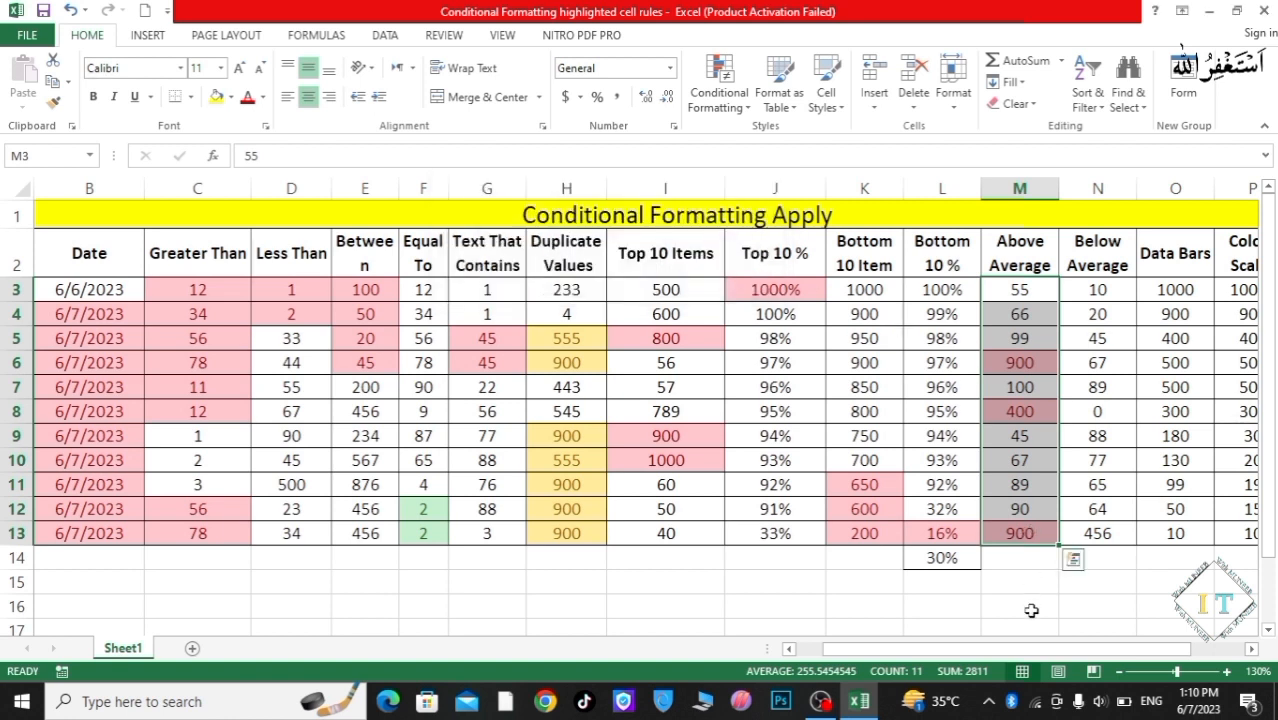
Highlight the below-average values in N3:N13 with Light Red Fill with Dark Red Text
{"action": "left_click_drag", "start_coordinate": [1068, 645], "coordinate": [1076, 643]}
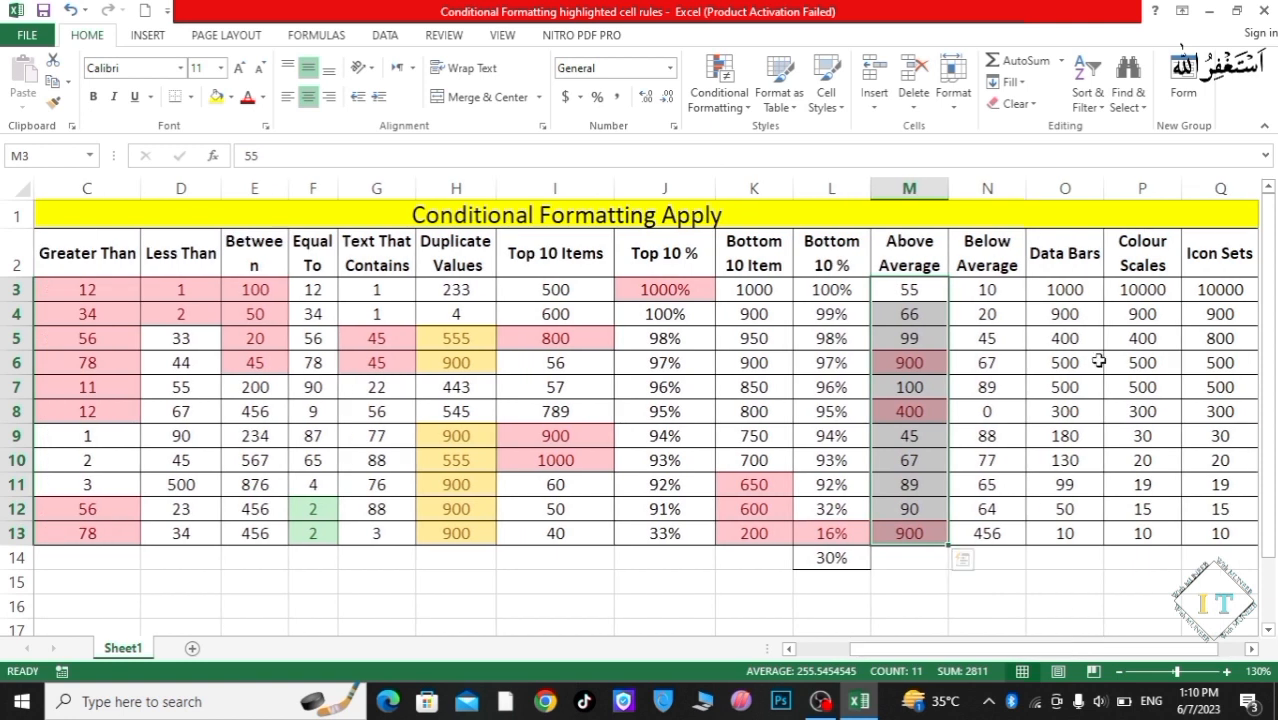
{"action": "left_click_drag", "start_coordinate": [987, 291], "coordinate": [950, 533]}
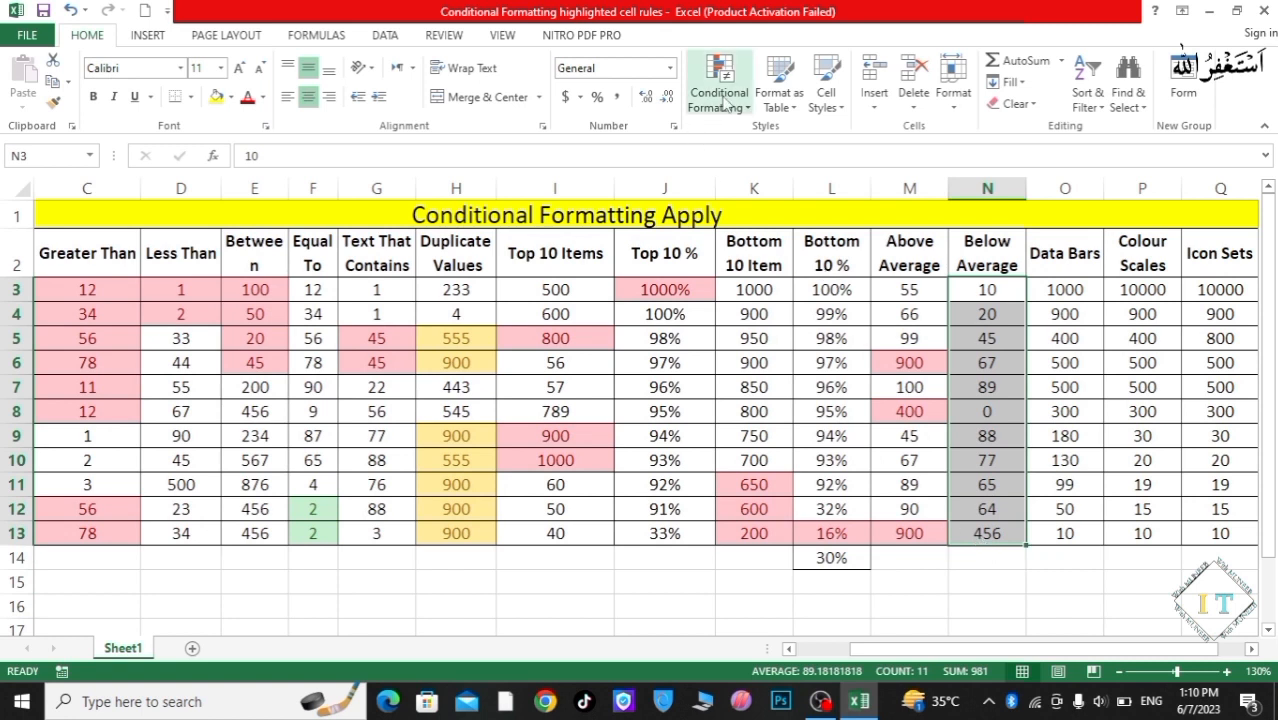
{"action": "left_click", "coordinate": [719, 92]}
{"action": "mouse_move", "coordinate": [780, 178]}
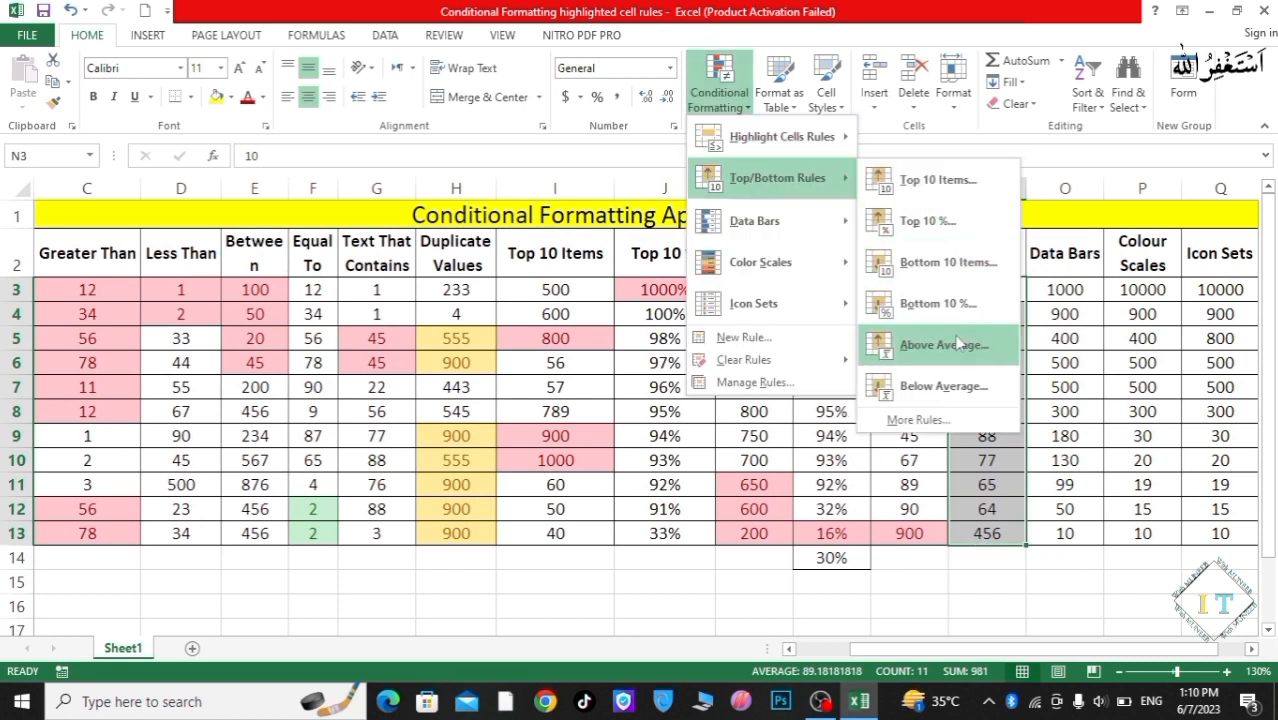
{"action": "left_click", "coordinate": [943, 385]}
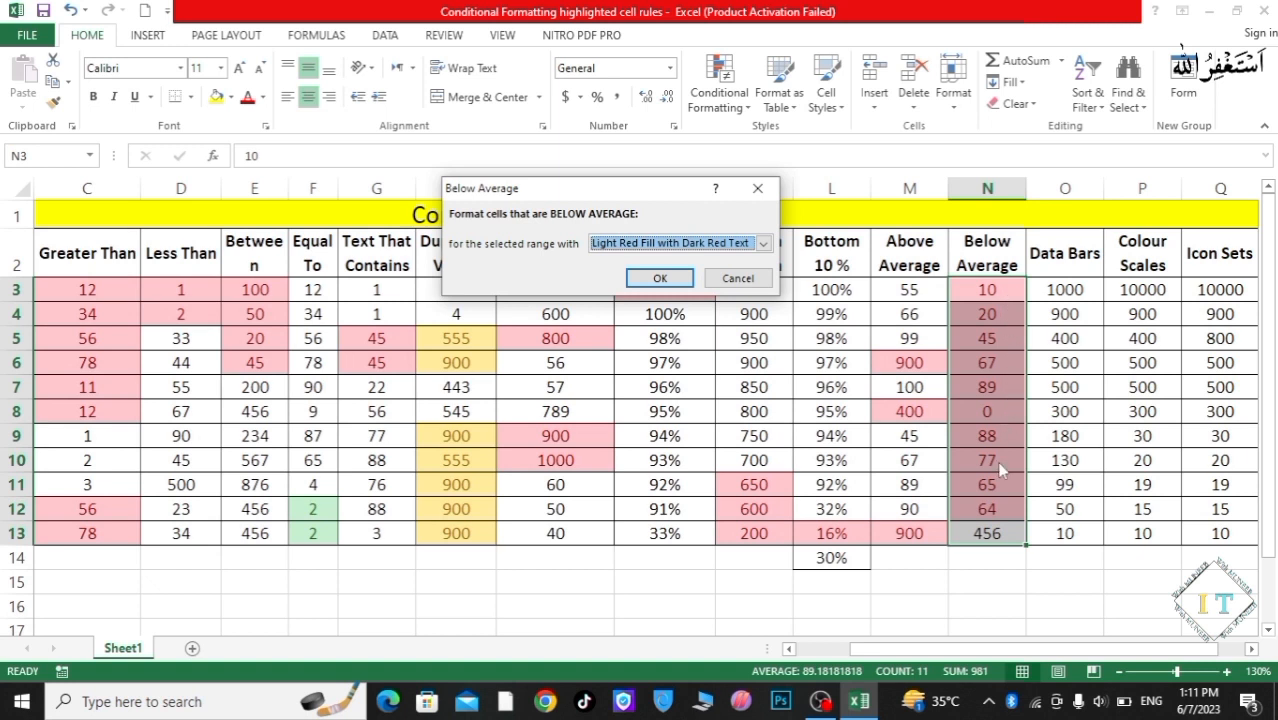
{"action": "left_click", "coordinate": [687, 289]}
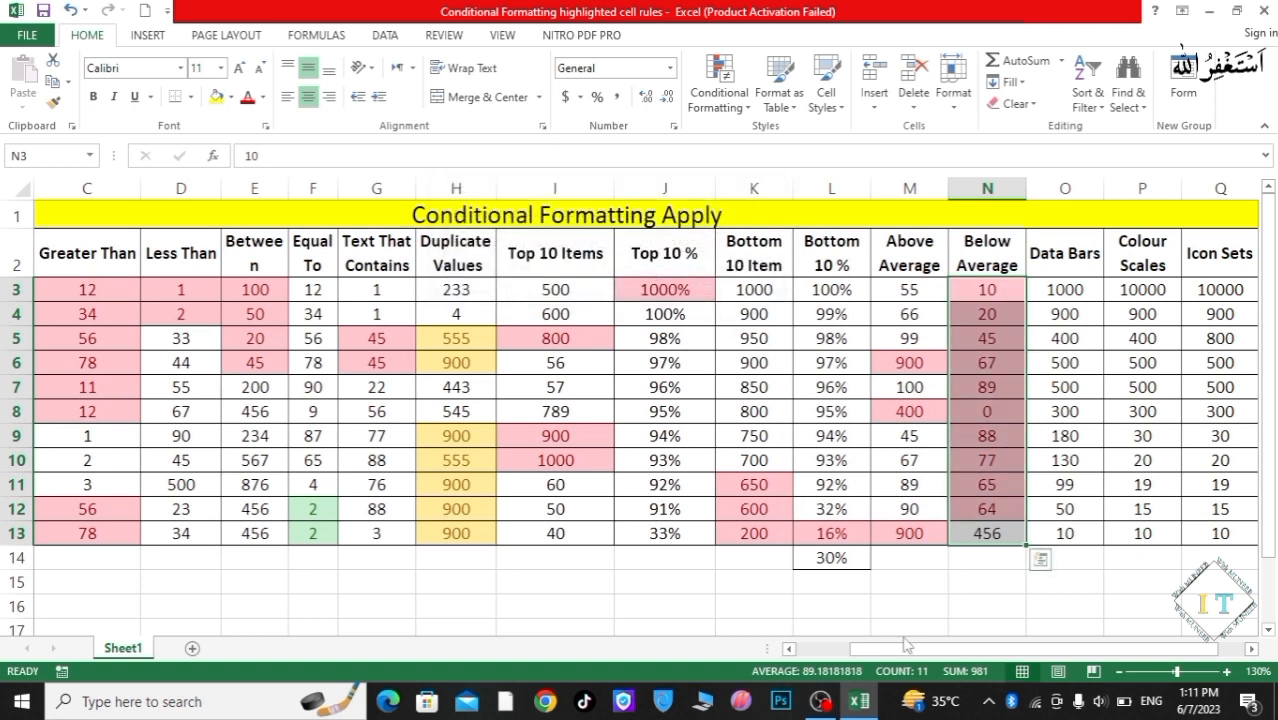
Apply green gradient-fill data bars to the values in O3:O13
{"action": "left_click_drag", "start_coordinate": [912, 651], "coordinate": [932, 651]}
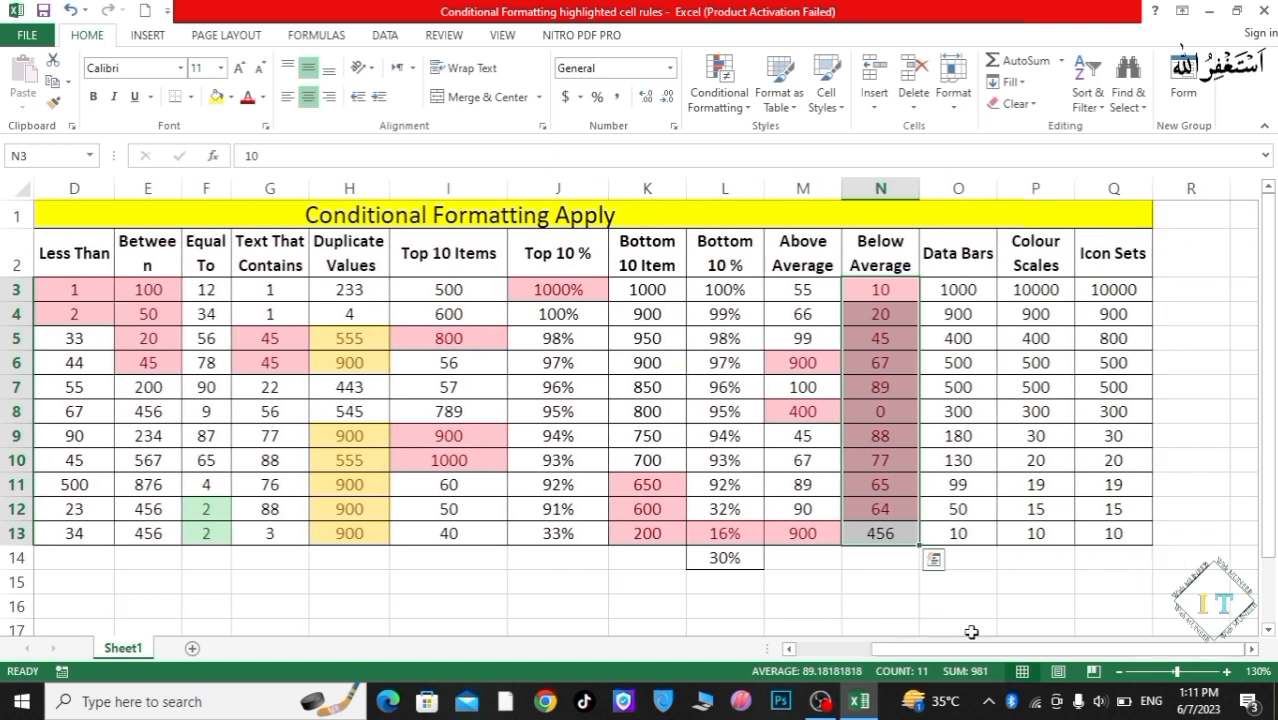
{"action": "left_click_drag", "start_coordinate": [958, 290], "coordinate": [960, 530]}
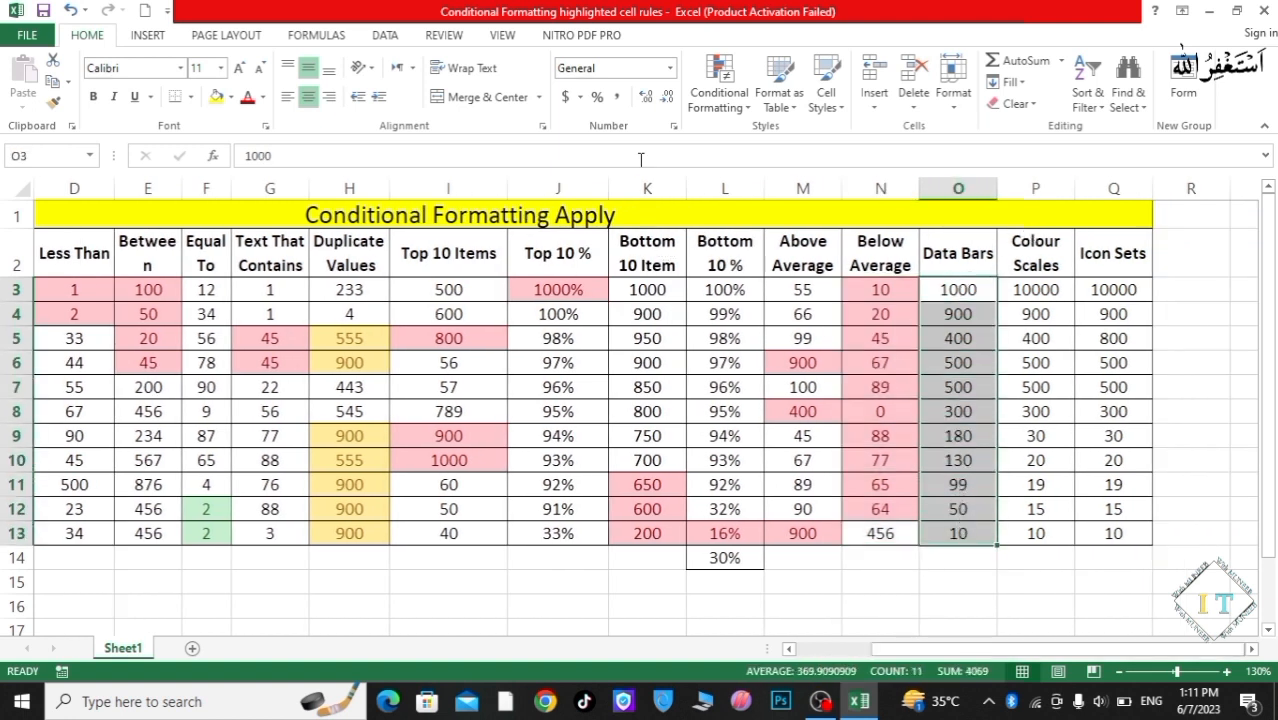
{"action": "left_click", "coordinate": [722, 80]}
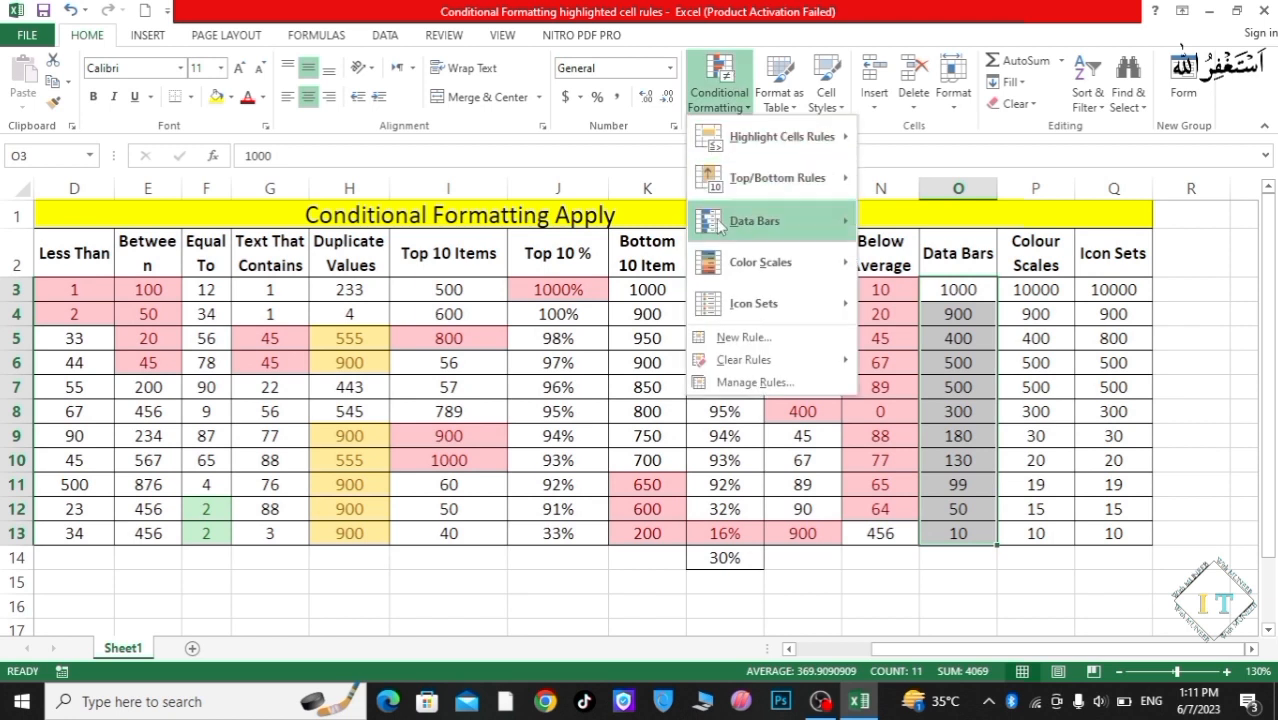
{"action": "mouse_move", "coordinate": [718, 230]}
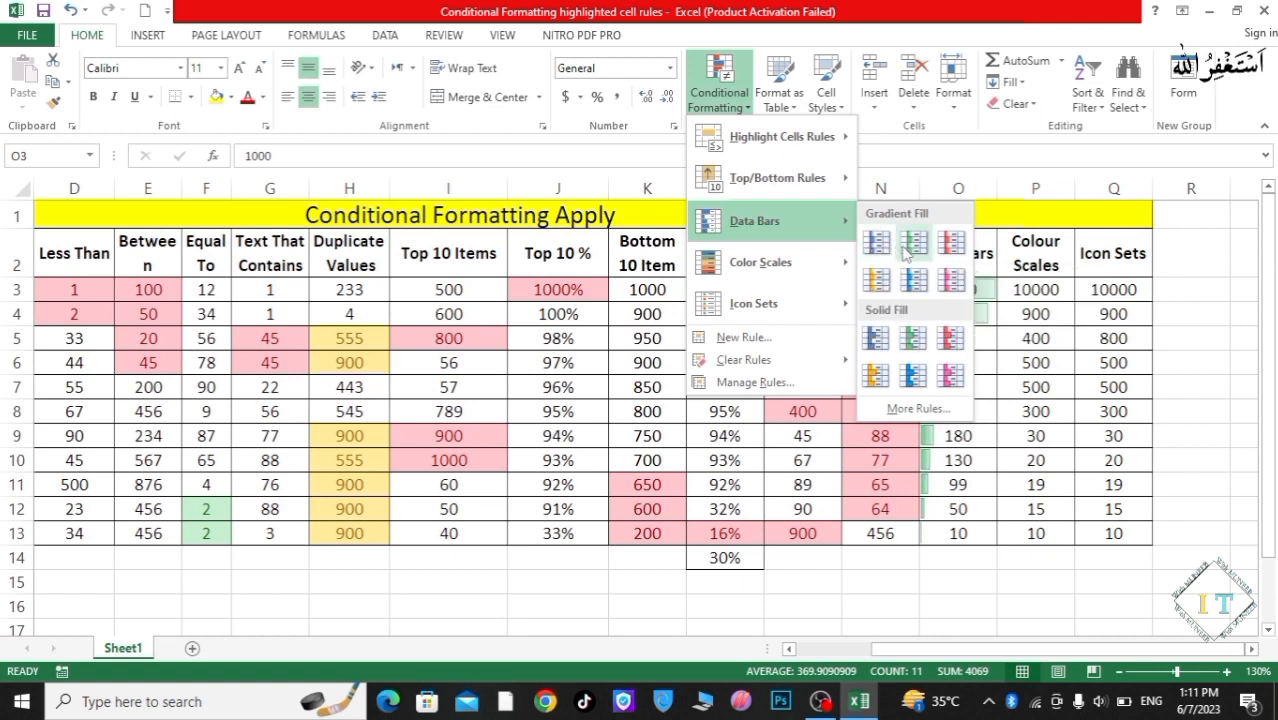
{"action": "left_click", "coordinate": [906, 252]}
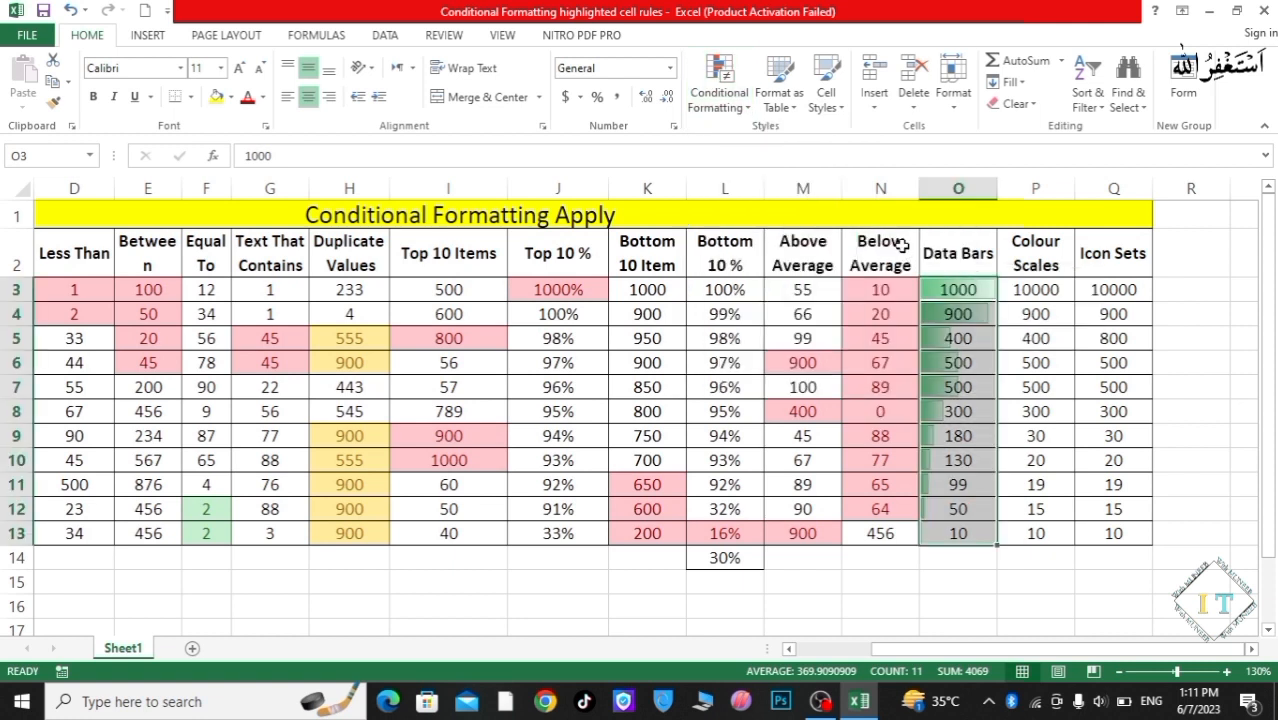
{"action": "left_click", "coordinate": [1160, 266]}
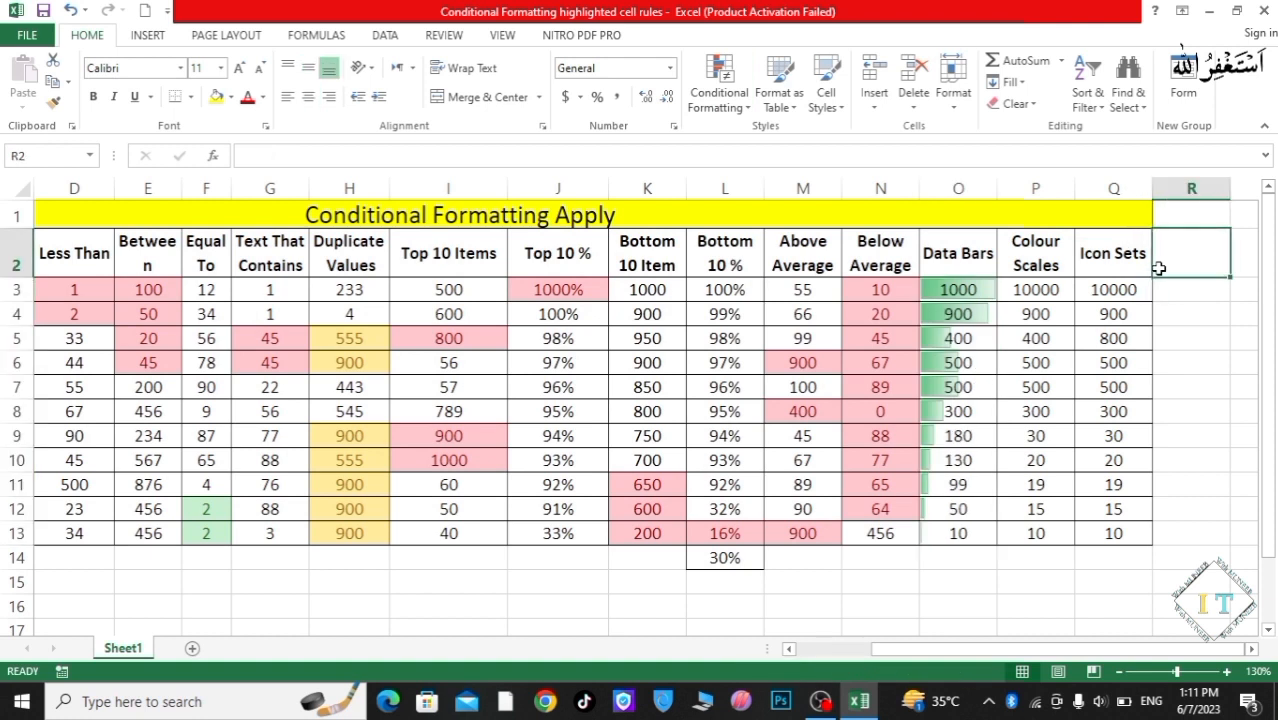
Go through the Data Bars column from O3 to O13, comparing each cell's bar length with its value
{"action": "left_click", "coordinate": [985, 292]}
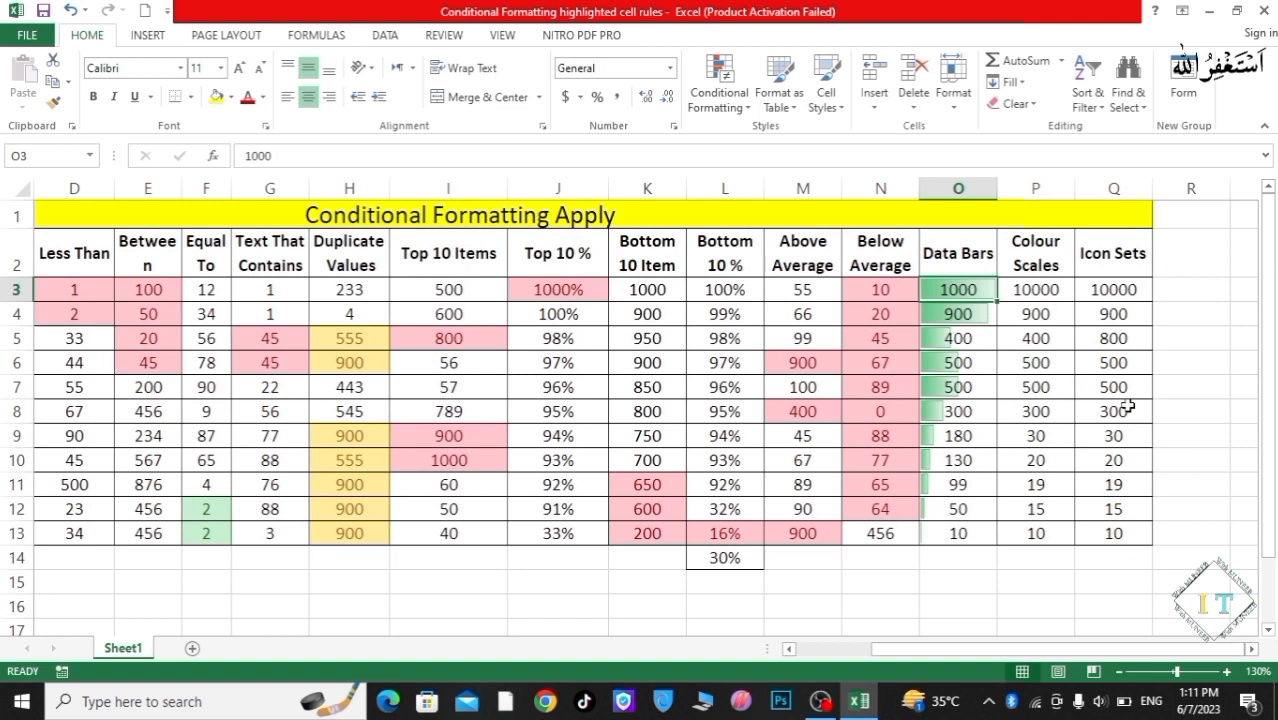
{"action": "key", "text": "Down"}
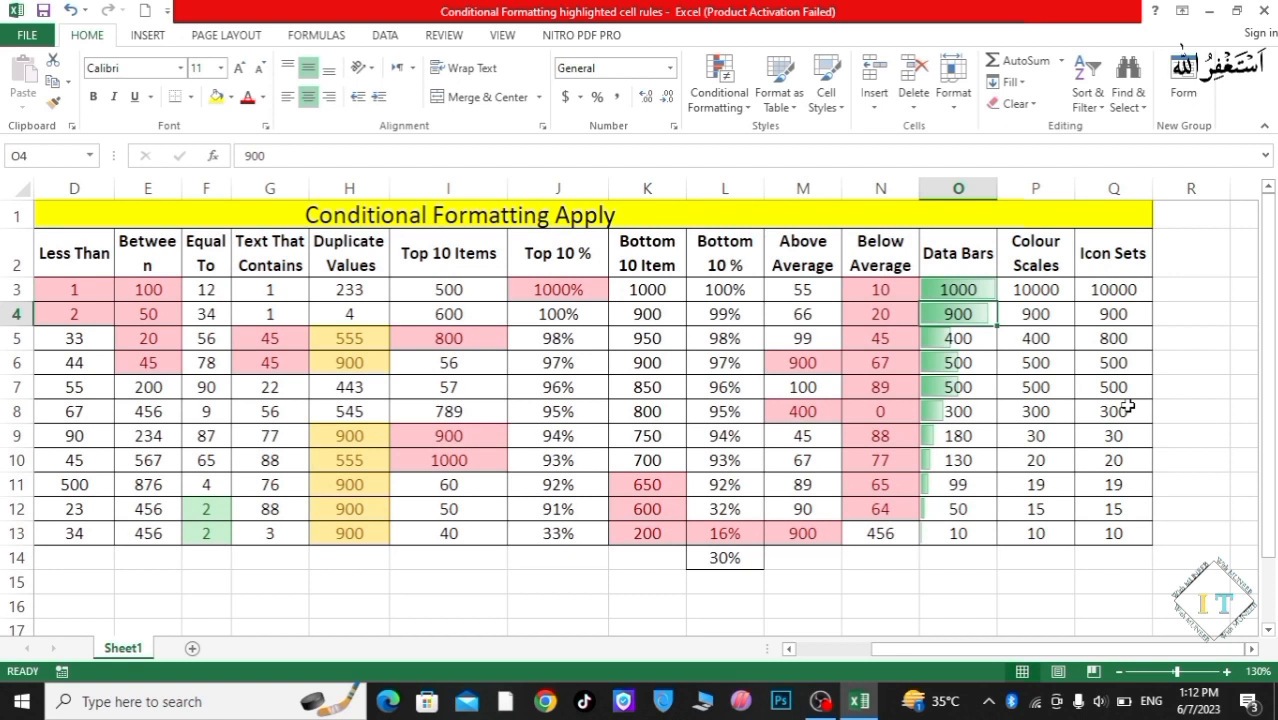
{"action": "key", "text": "Down"}
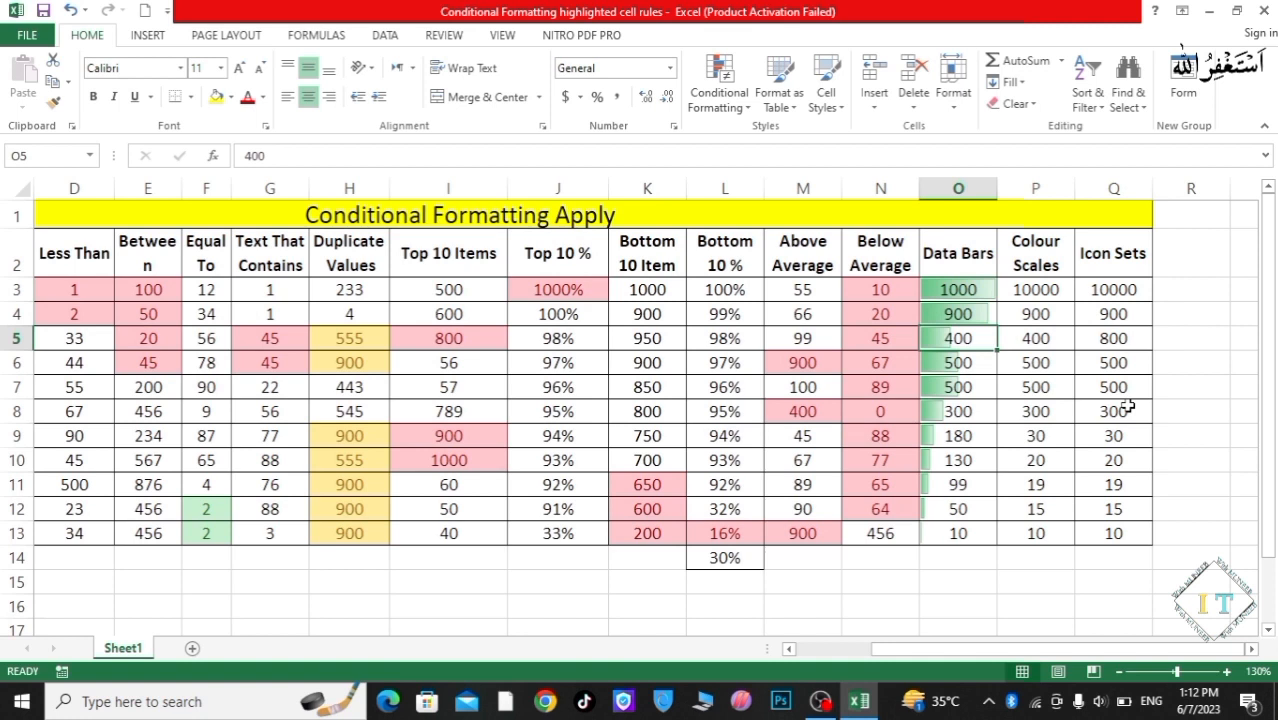
{"action": "key", "text": "Down"}
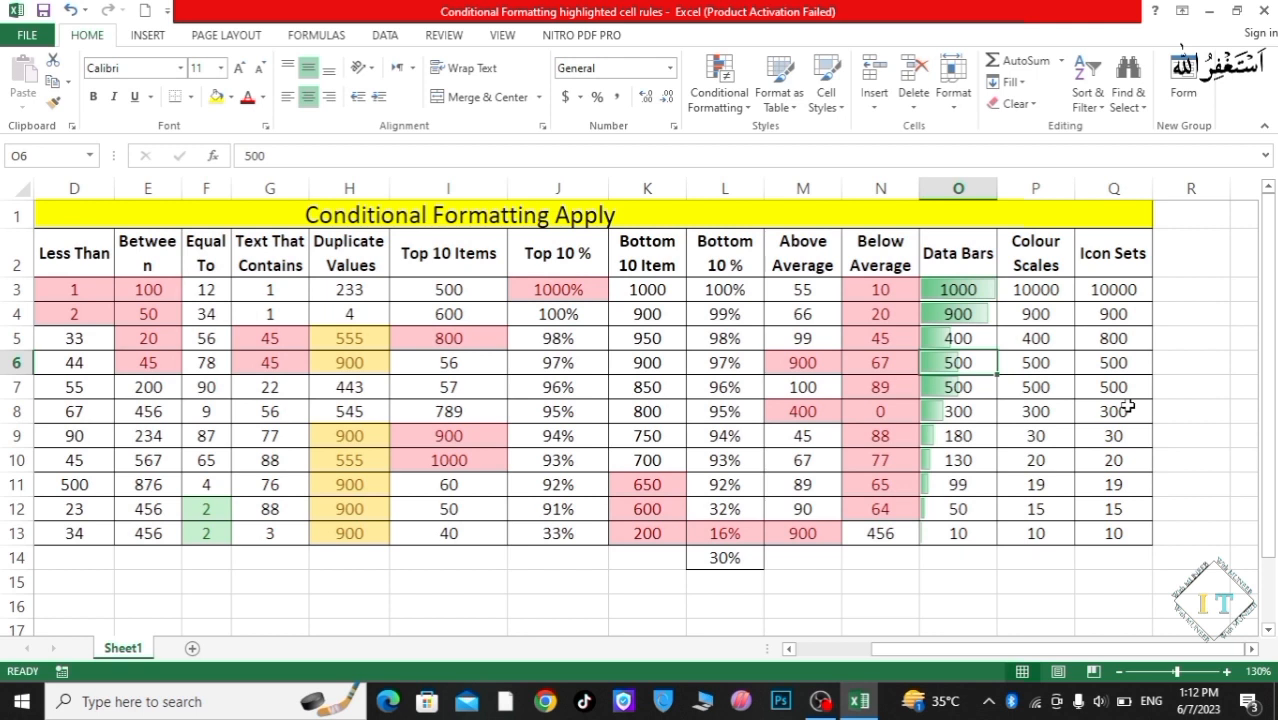
{"action": "key", "text": "Down"}
{"action": "key", "text": "Down"}
{"action": "key", "text": "Down"}
{"action": "key", "text": "Down"}
{"action": "key", "text": "Down"}
{"action": "key", "text": "Down"}
{"action": "key", "text": "Down"}
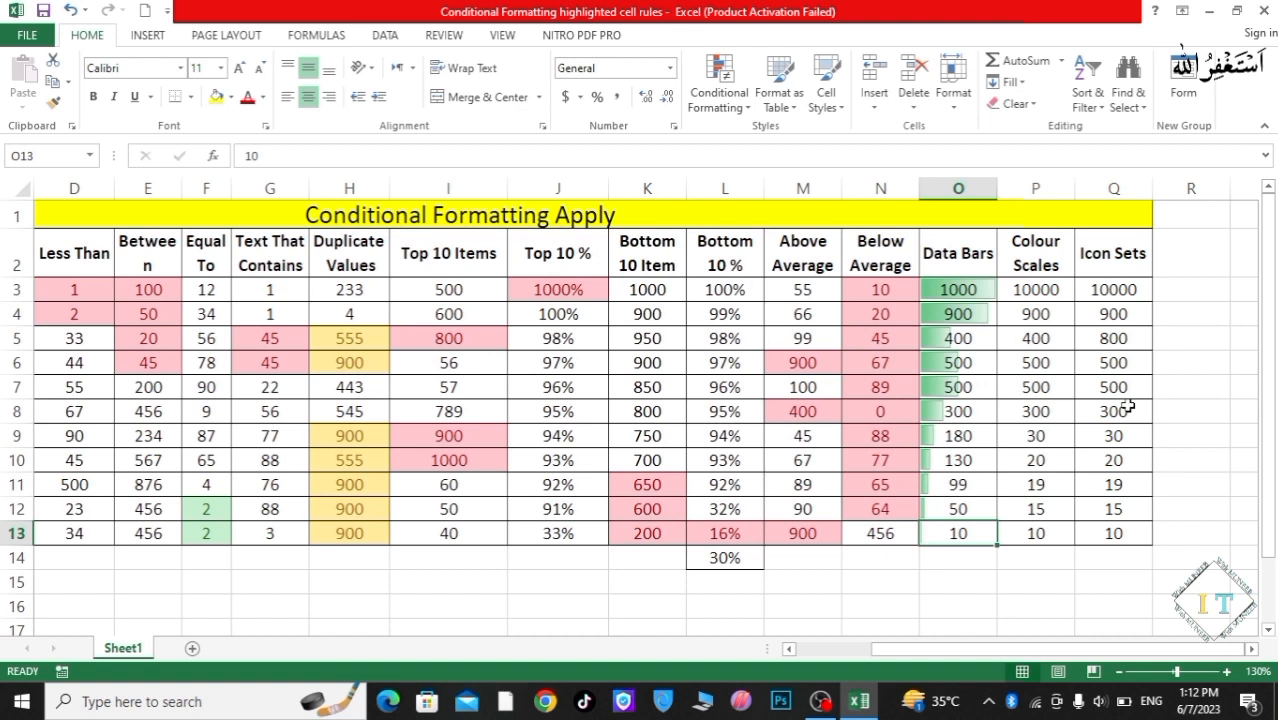
{"action": "left_click", "coordinate": [977, 289]}
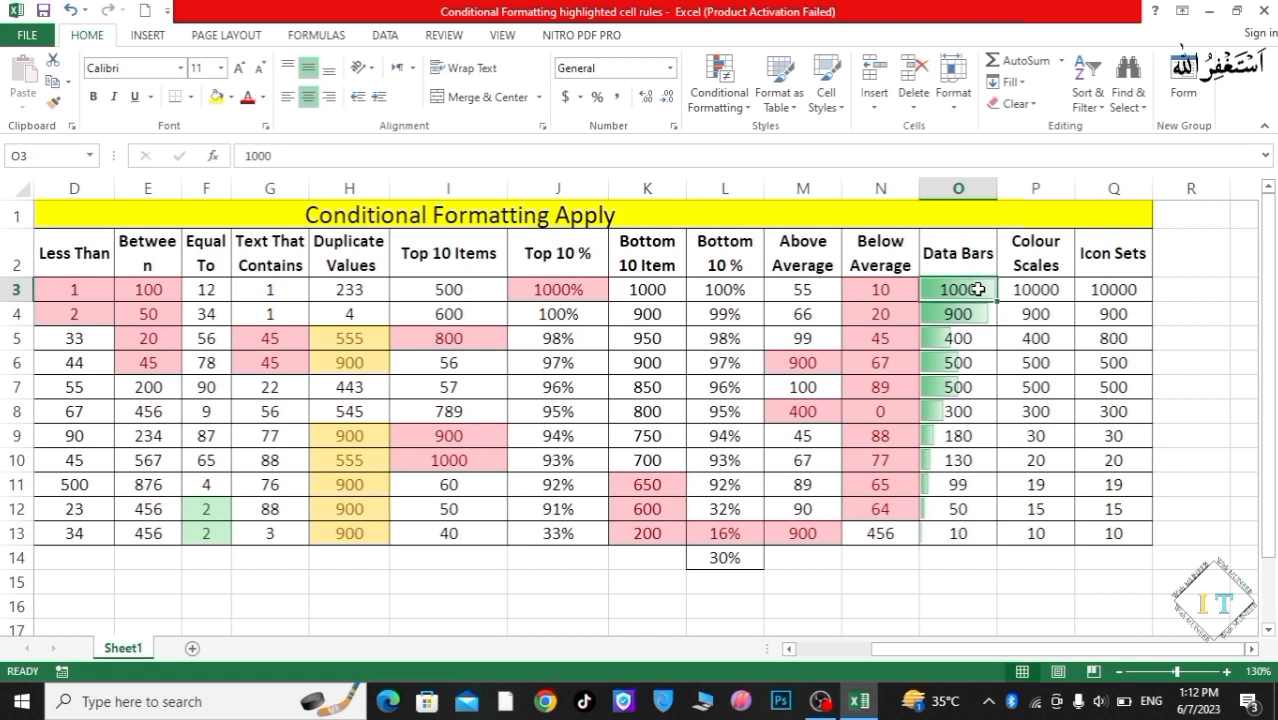
Apply the red-yellow-green colour scale, with red for the highest values, to P3:P13
{"action": "left_click", "coordinate": [1038, 290]}
{"action": "left_click_drag", "start_coordinate": [1038, 290], "coordinate": [1043, 524]}
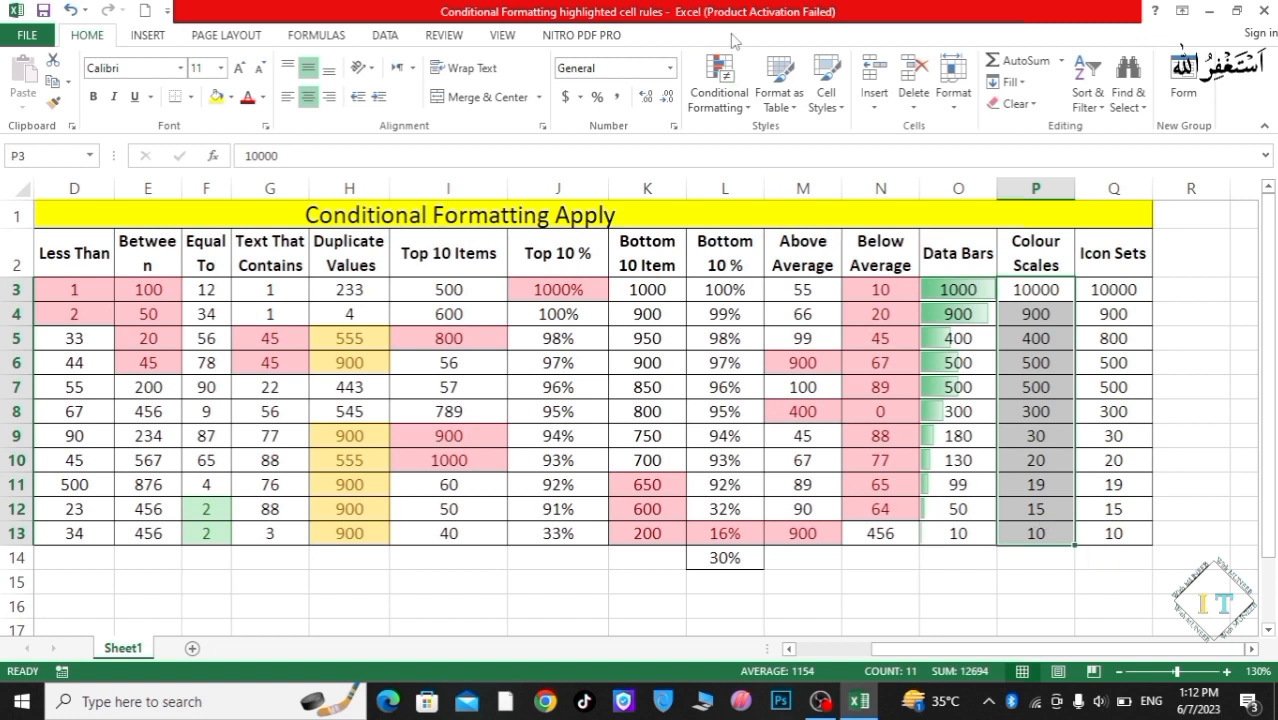
{"action": "left_click", "coordinate": [726, 82]}
{"action": "mouse_move", "coordinate": [764, 263]}
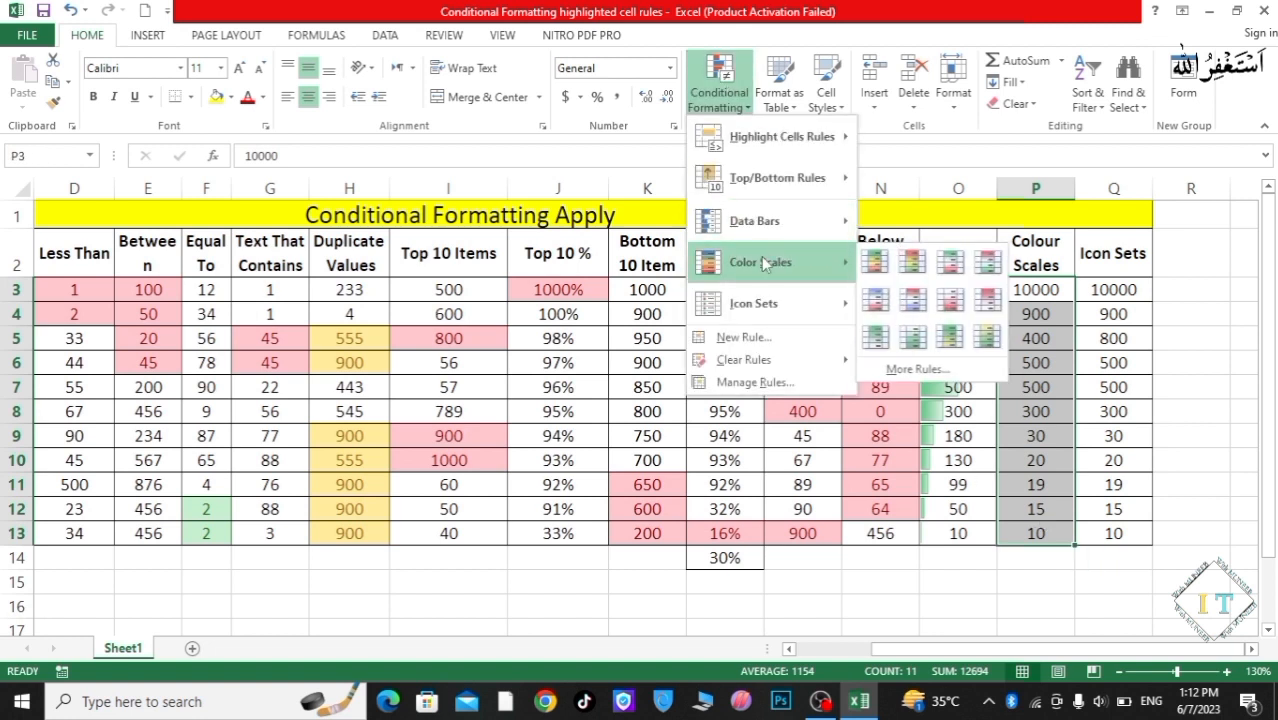
{"action": "left_click", "coordinate": [912, 264]}
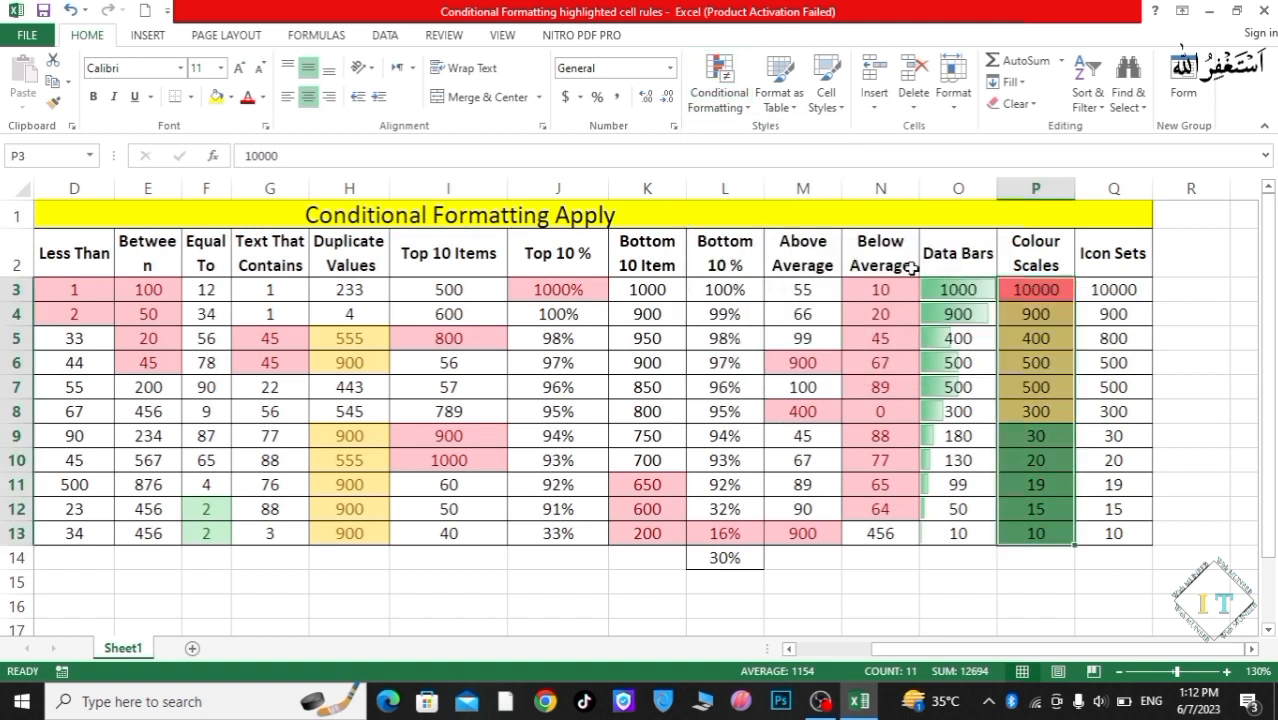
{"action": "left_click", "coordinate": [1175, 338]}
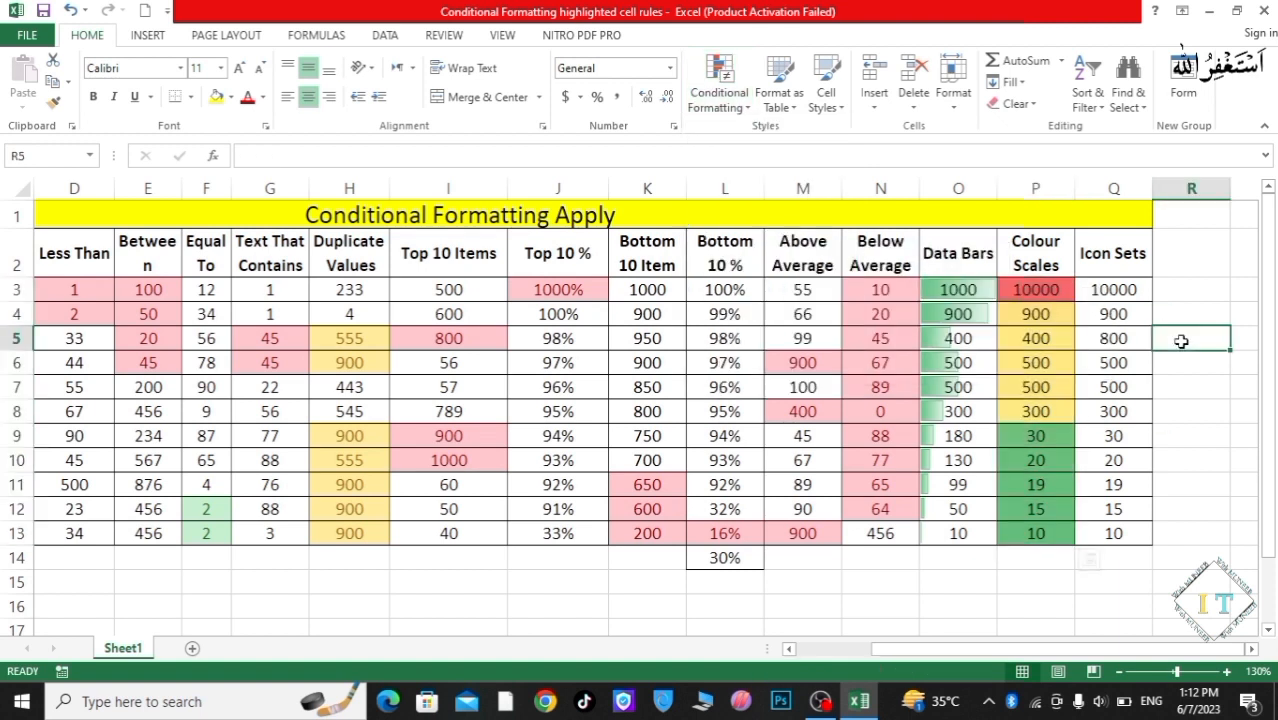
Examine how the red, yellow and green shades in the Colour Scales column relate to the high, middle and low values
{"action": "left_click", "coordinate": [1066, 291]}
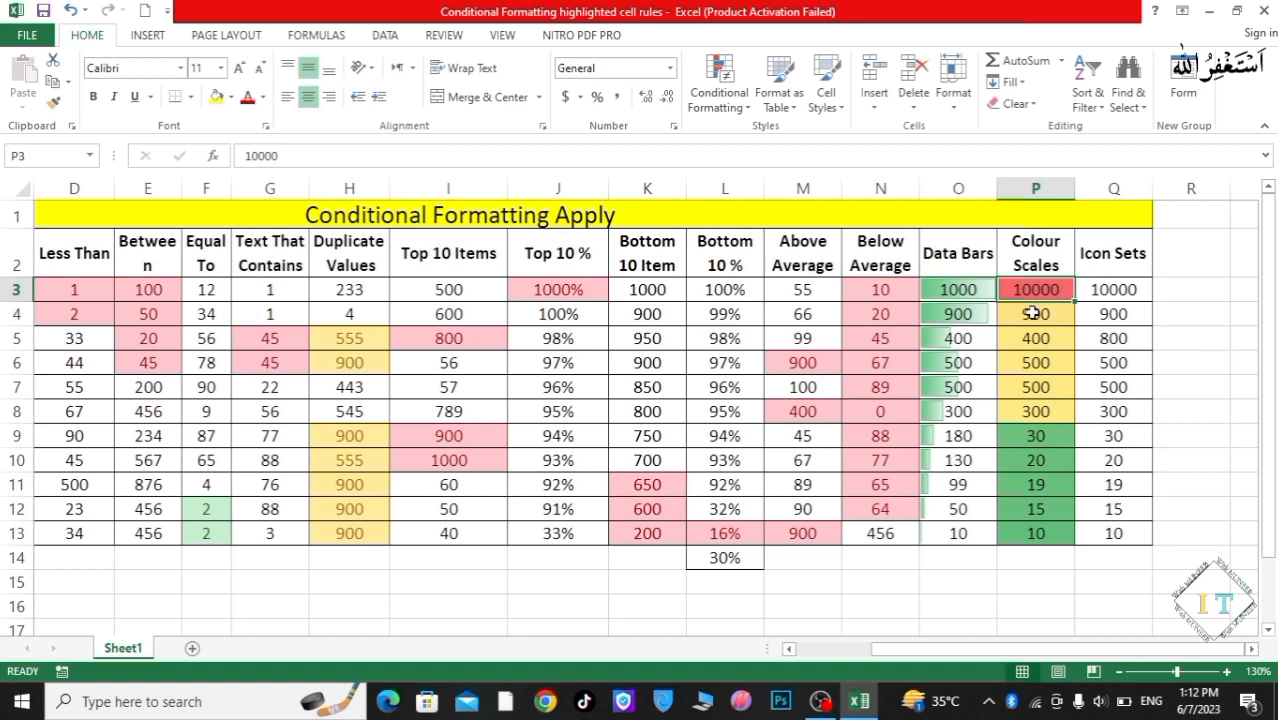
{"action": "left_click", "coordinate": [1032, 313]}
{"action": "left_click_drag", "start_coordinate": [1032, 313], "coordinate": [1040, 408]}
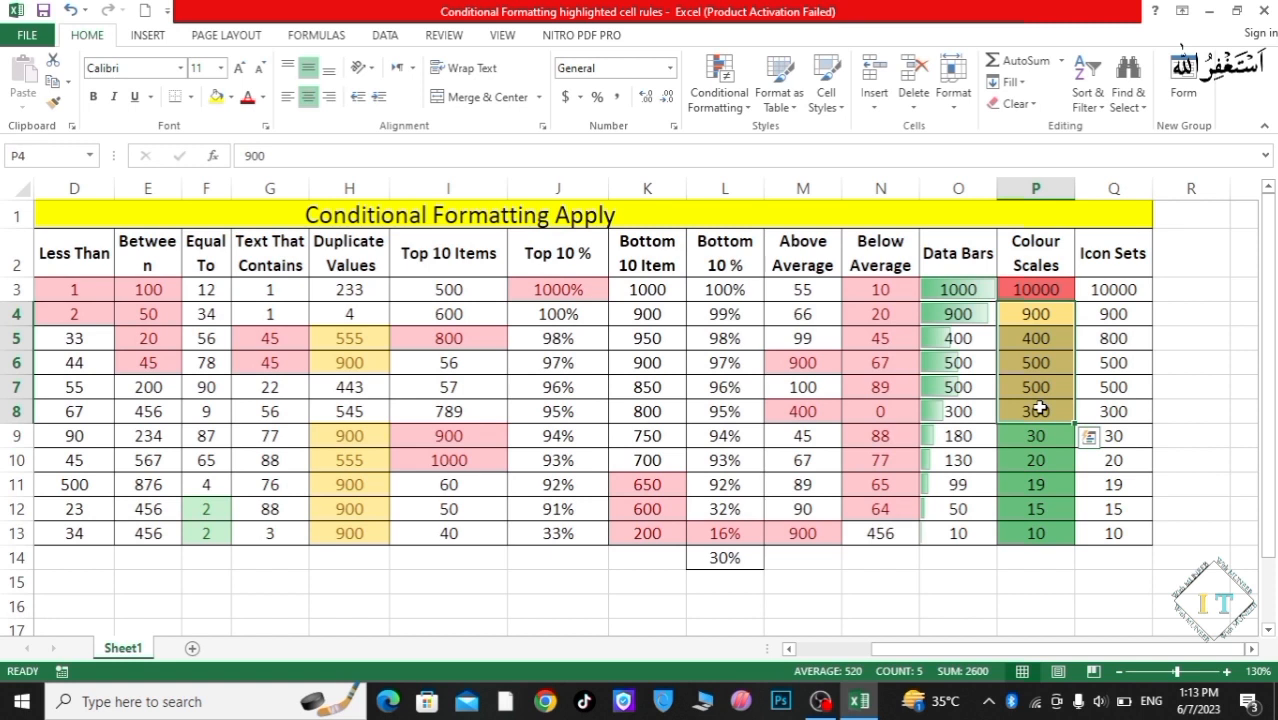
{"action": "left_click", "coordinate": [1193, 386]}
{"action": "left_click", "coordinate": [1037, 445]}
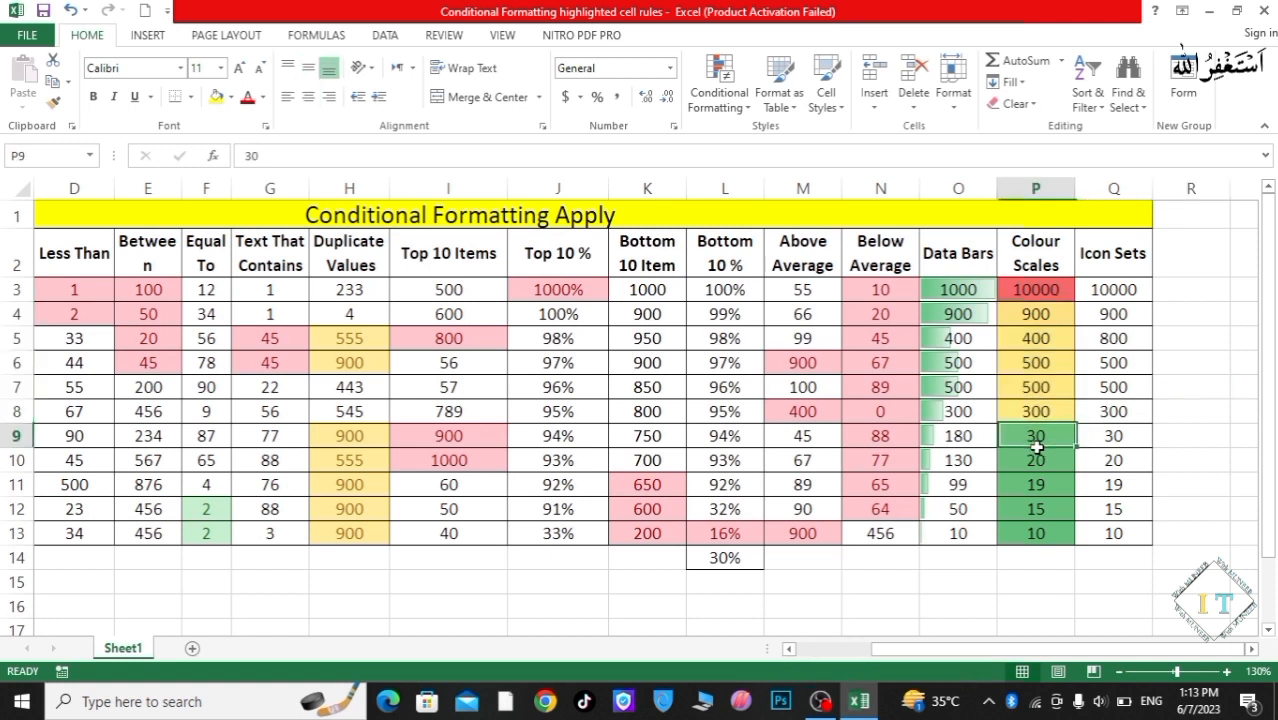
{"action": "key", "text": "ctrl+Down"}
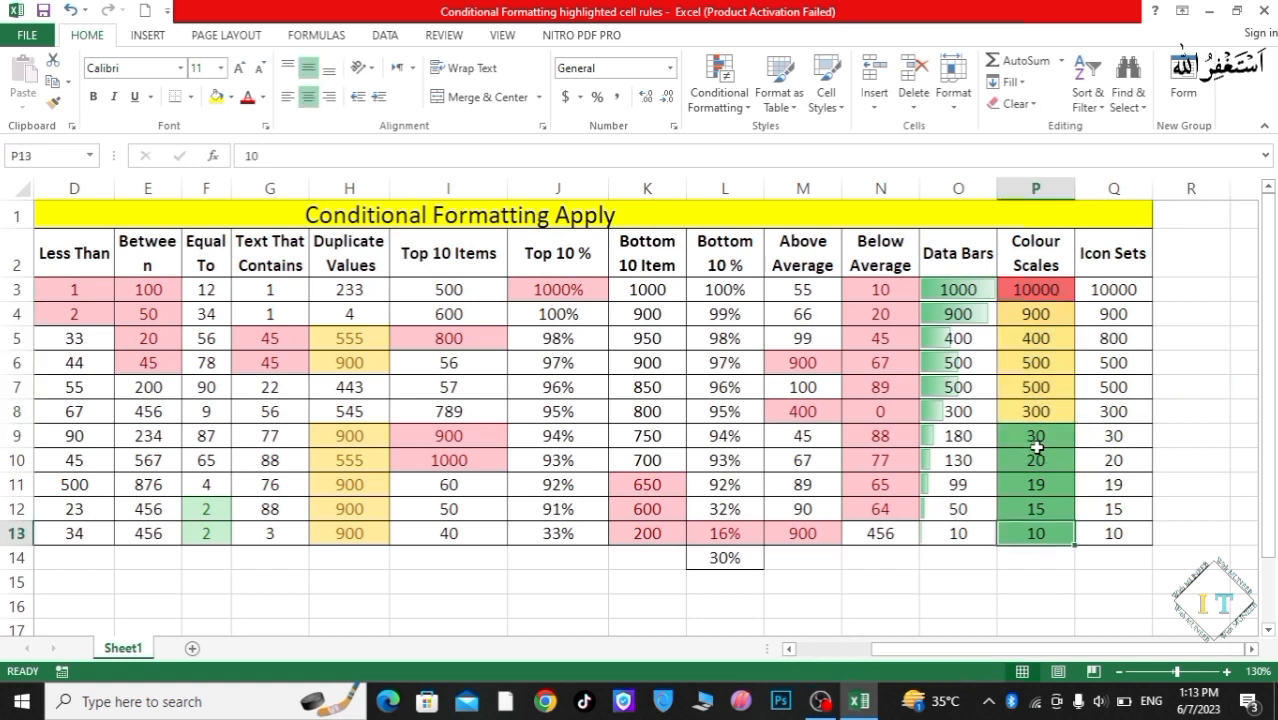
{"action": "left_click", "coordinate": [1036, 293]}
{"action": "left_click", "coordinate": [1036, 315]}
{"action": "left_click", "coordinate": [1037, 339]}
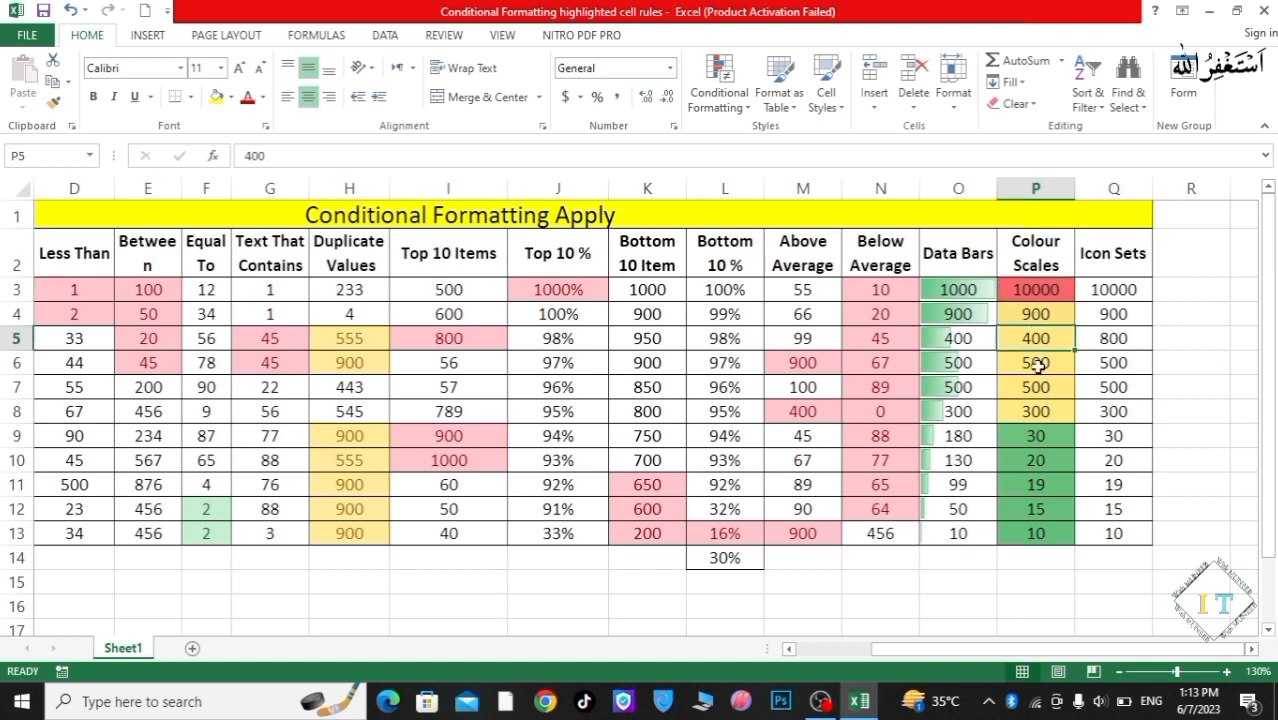
{"action": "left_click", "coordinate": [1035, 461]}
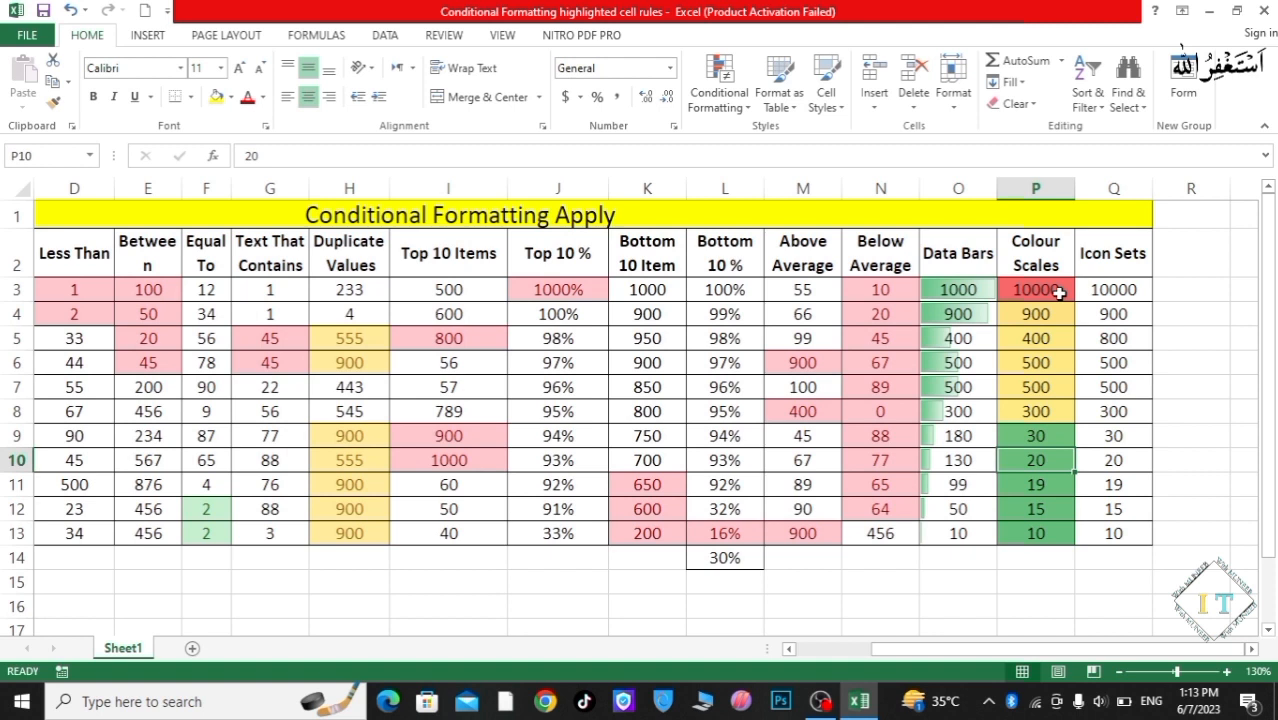
{"action": "left_click", "coordinate": [1238, 346]}
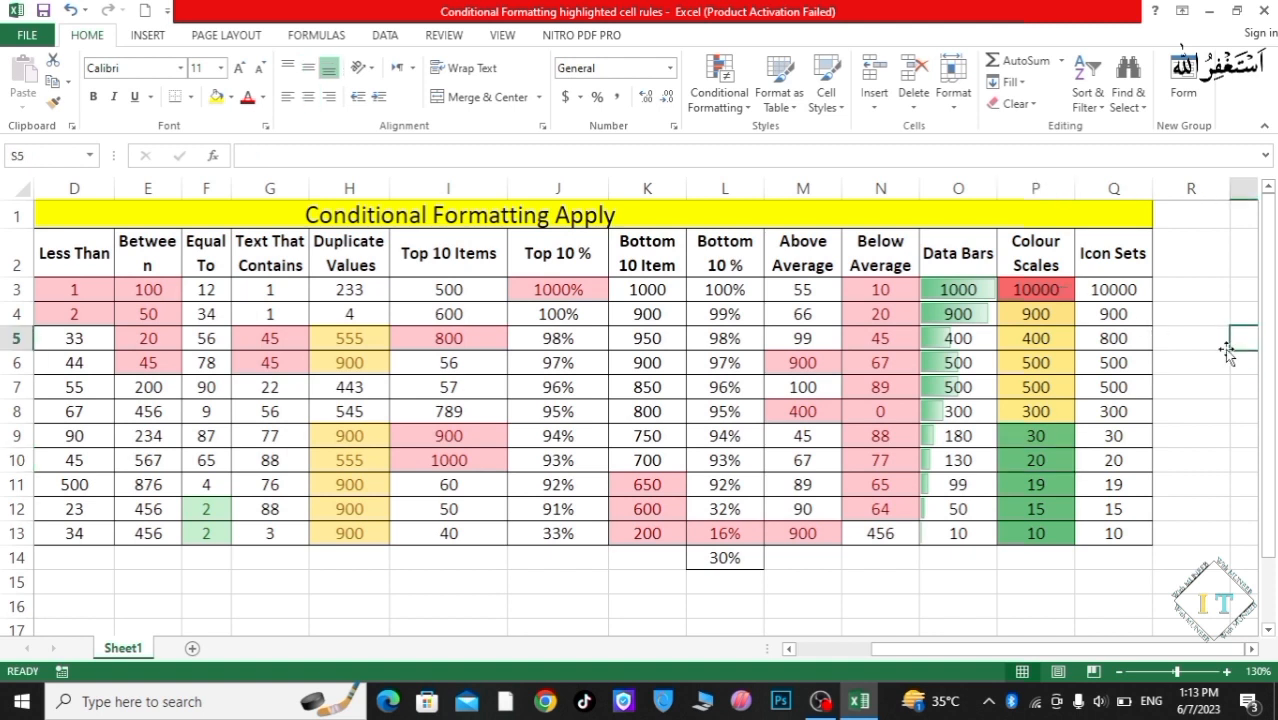
{"action": "left_click", "coordinate": [1064, 292]}
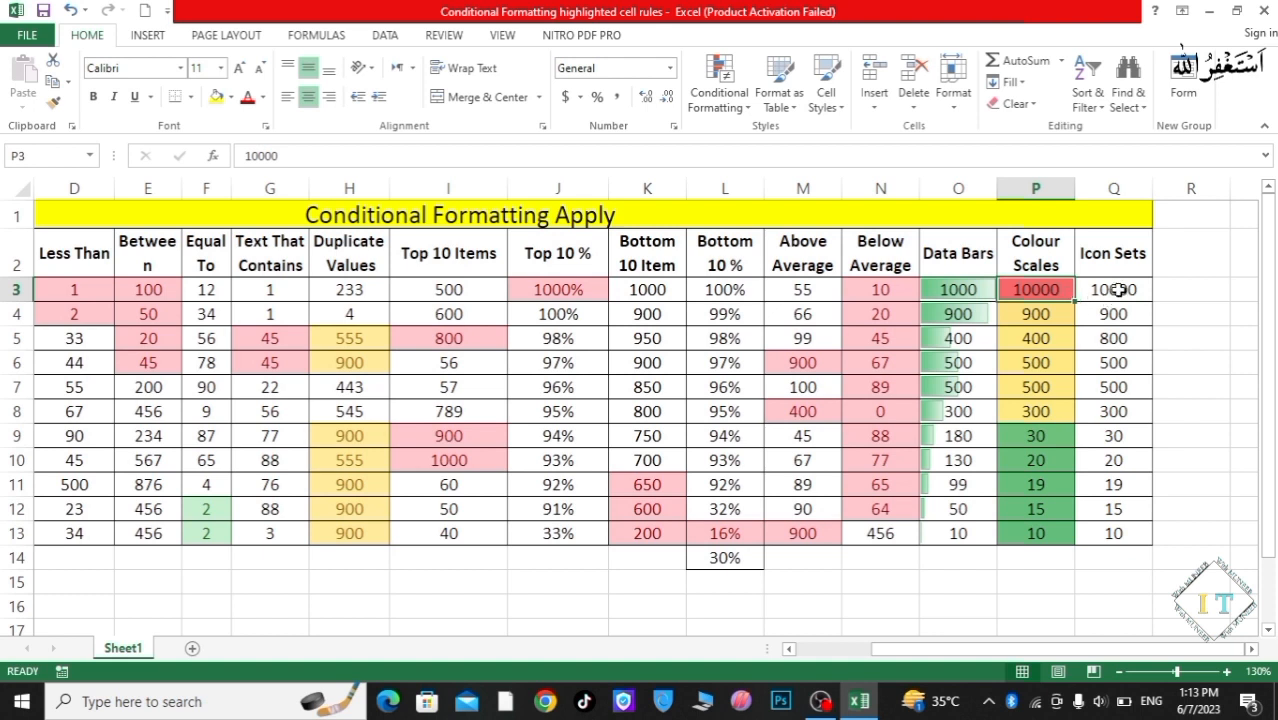
Apply the ratings icon set with four signal-bar icons to the values in Q3:Q13
{"action": "left_click_drag", "start_coordinate": [1116, 291], "coordinate": [1113, 535]}
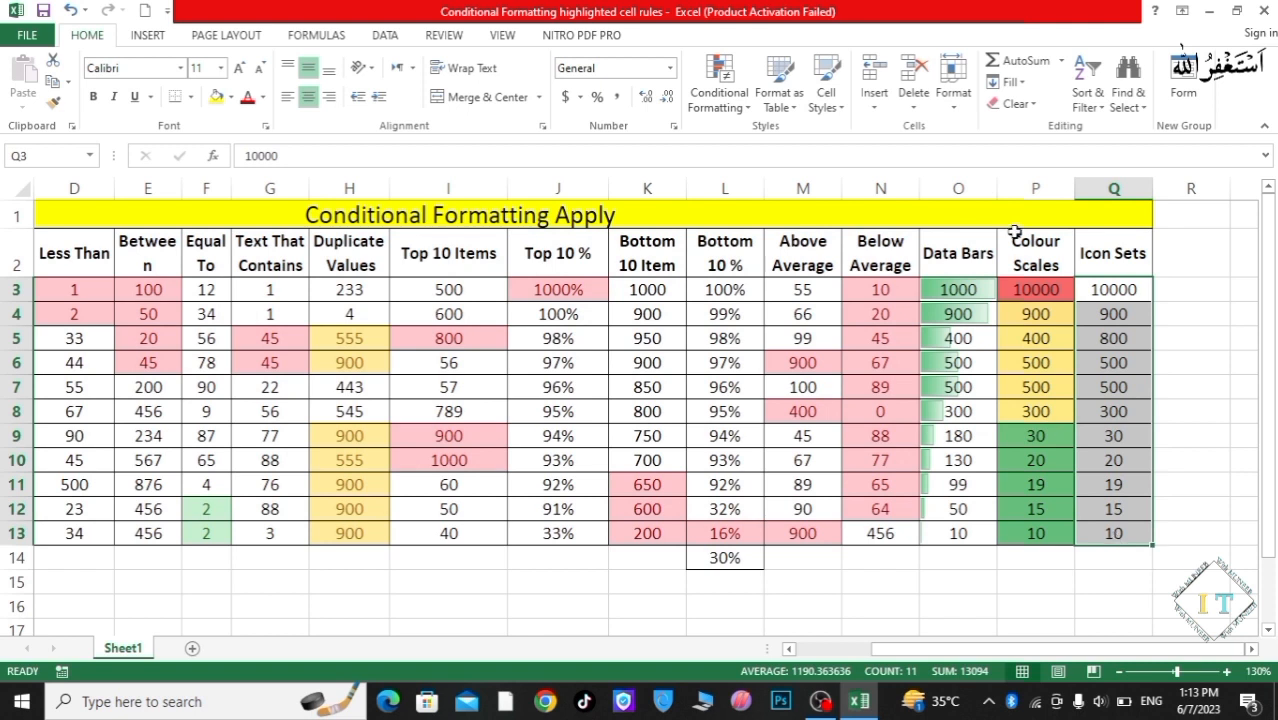
{"action": "left_click", "coordinate": [715, 104]}
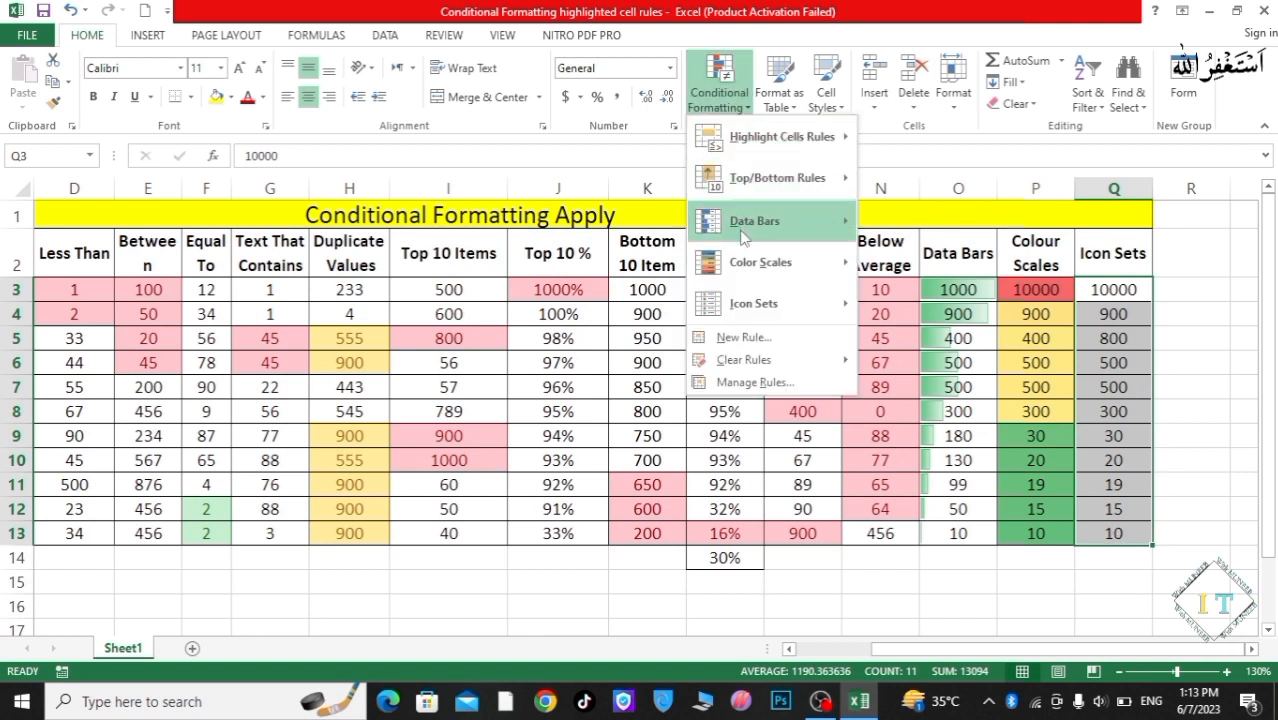
{"action": "mouse_move", "coordinate": [748, 304]}
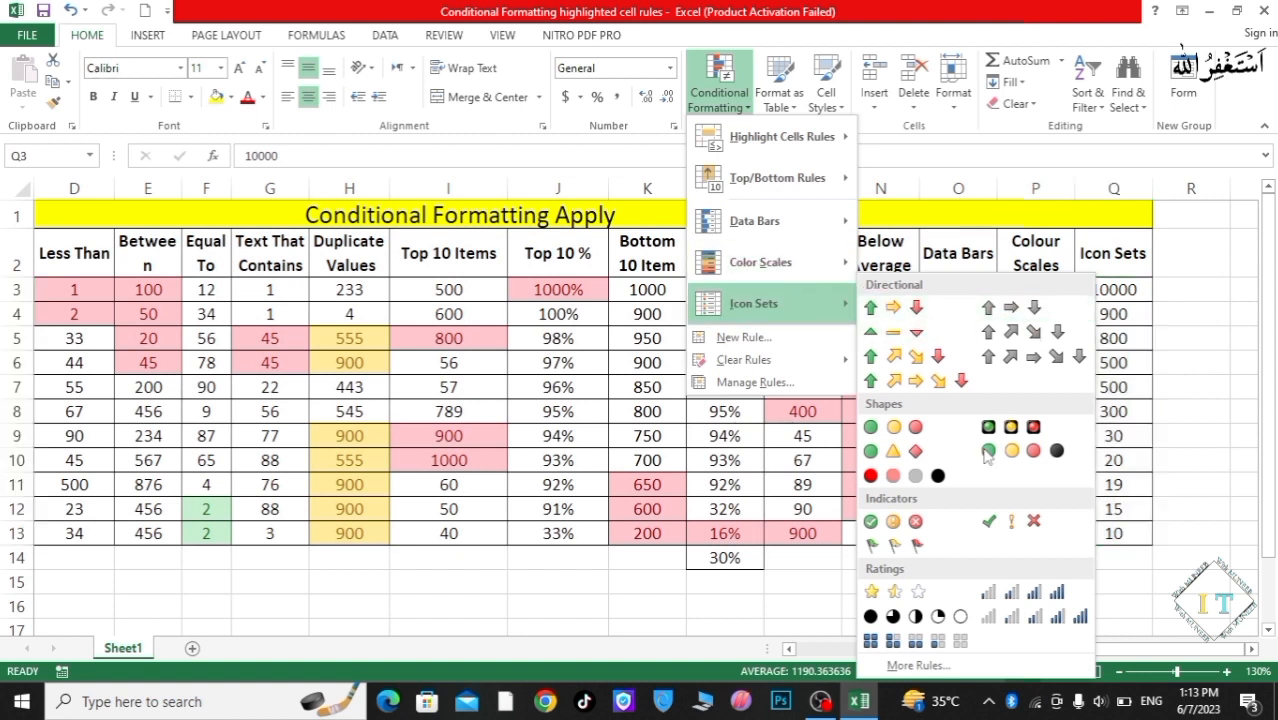
{"action": "left_click", "coordinate": [1008, 592]}
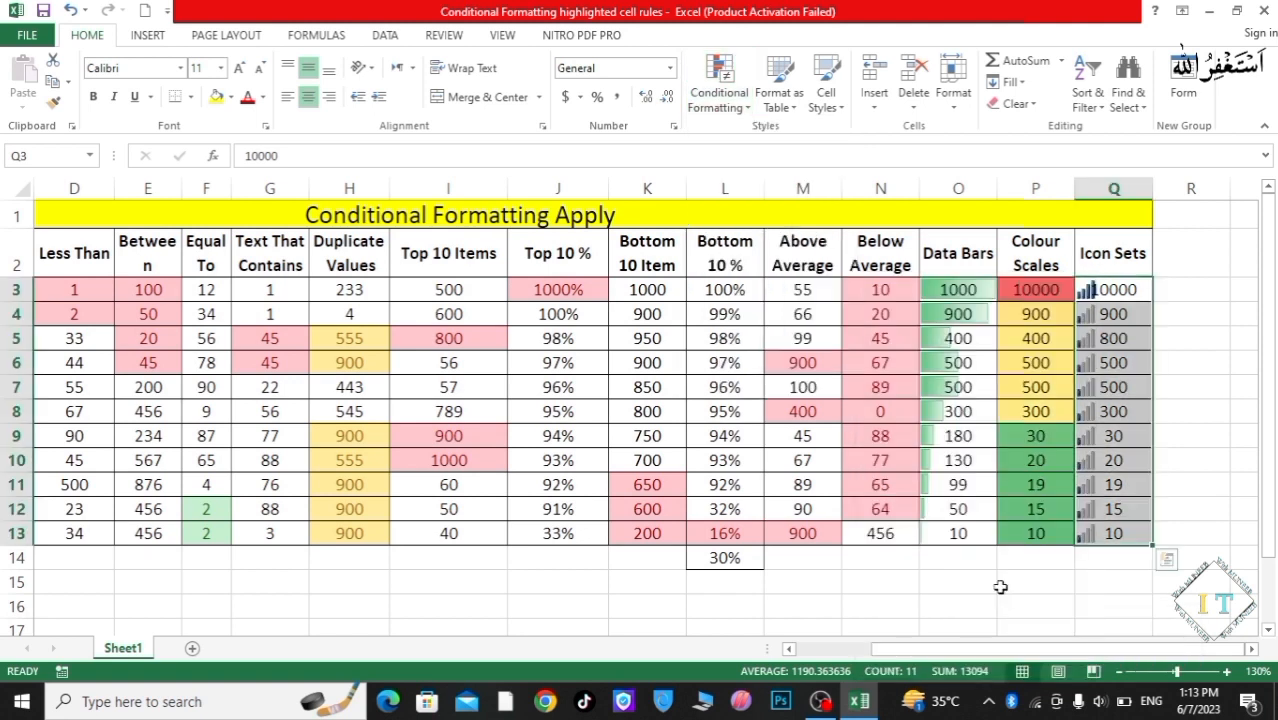
Widen column Q so the icons stand clear of the numbers in the Icon Sets column
{"action": "left_click", "coordinate": [1132, 297]}
{"action": "left_click_drag", "start_coordinate": [1152, 184], "coordinate": [1190, 181]}
{"action": "left_click", "coordinate": [1226, 339]}
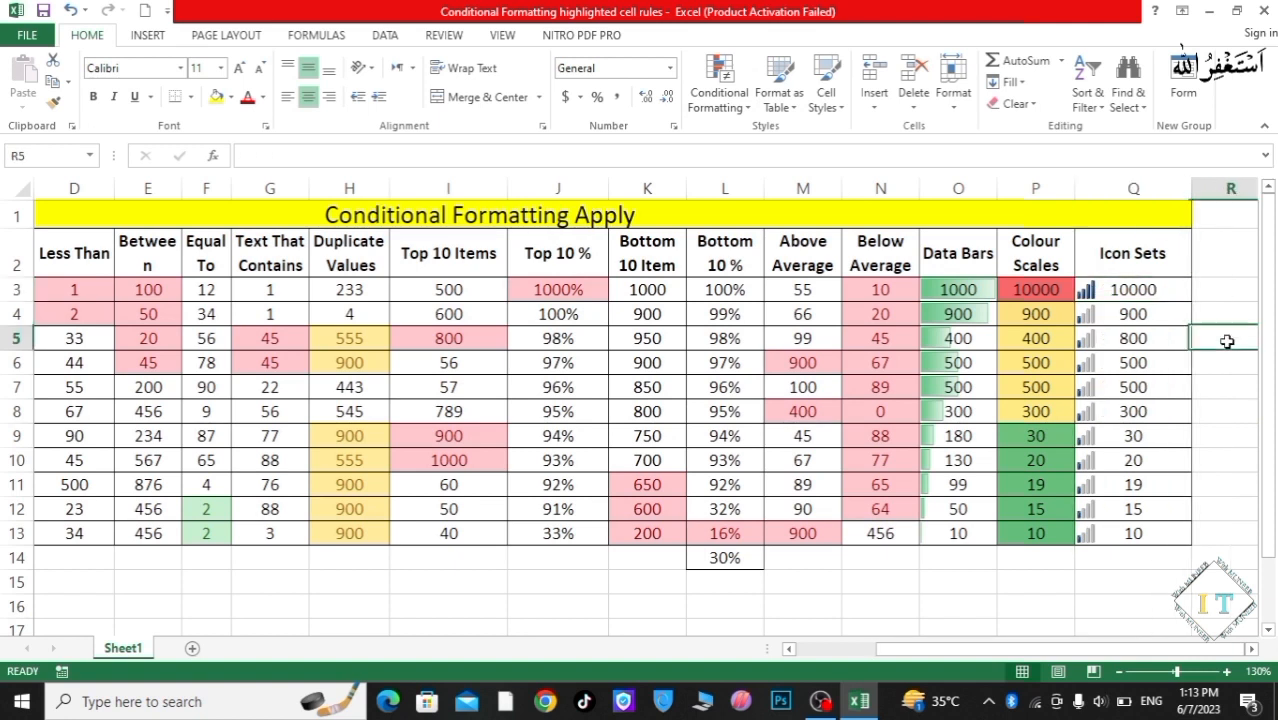
{"action": "left_click", "coordinate": [1188, 297]}
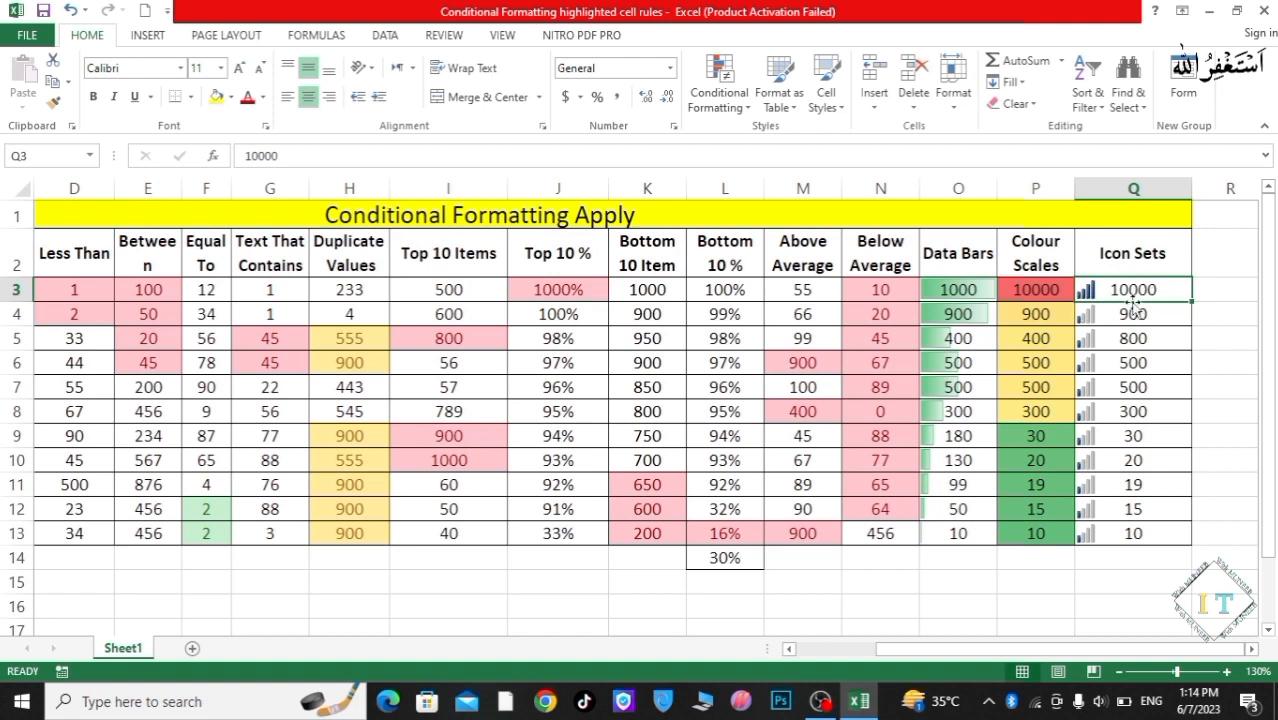
Apply the ratings icon set with five black-and-white quarter circles to the values in Q3:Q13
{"action": "left_click", "coordinate": [1220, 362]}
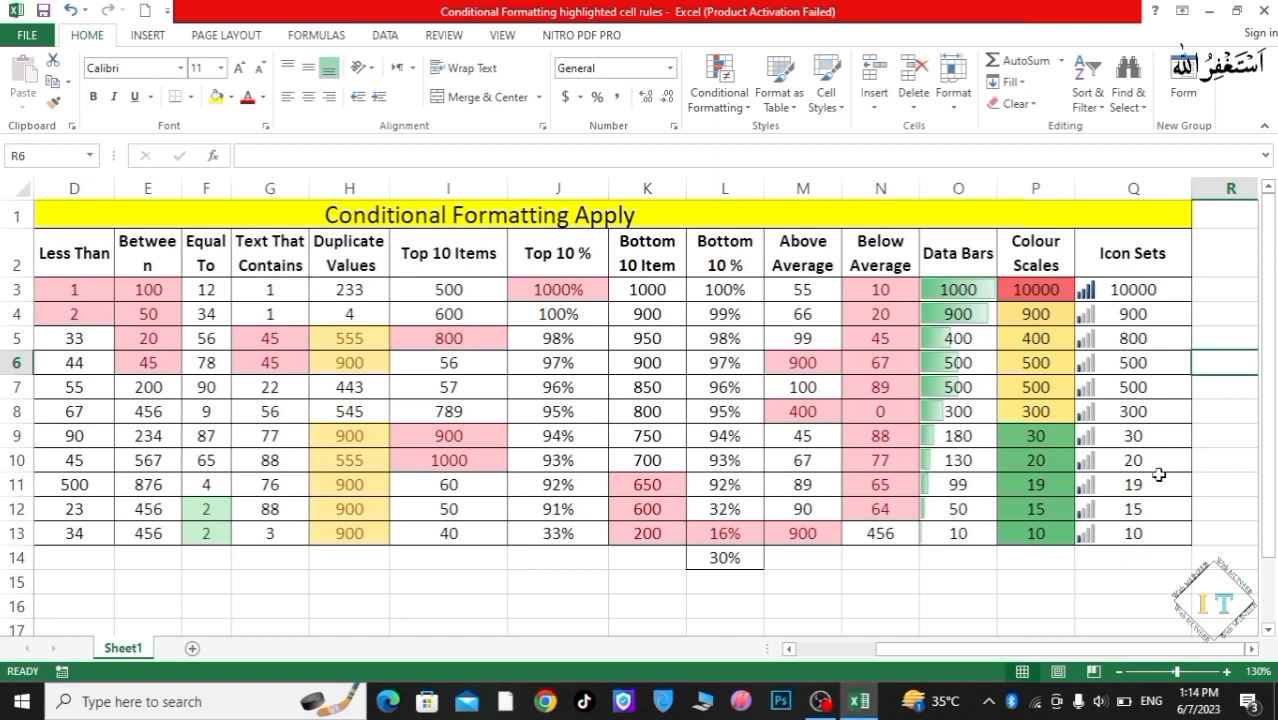
{"action": "left_click", "coordinate": [1086, 292]}
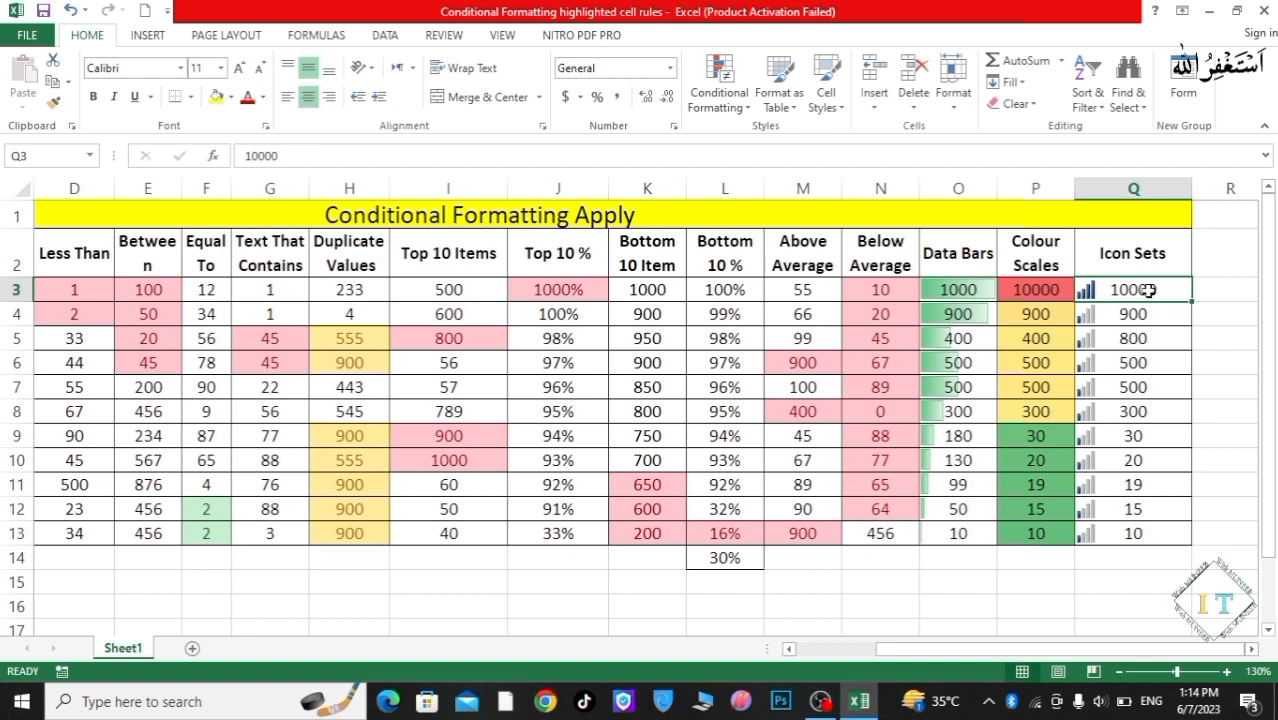
{"action": "left_click_drag", "start_coordinate": [1140, 289], "coordinate": [1130, 530]}
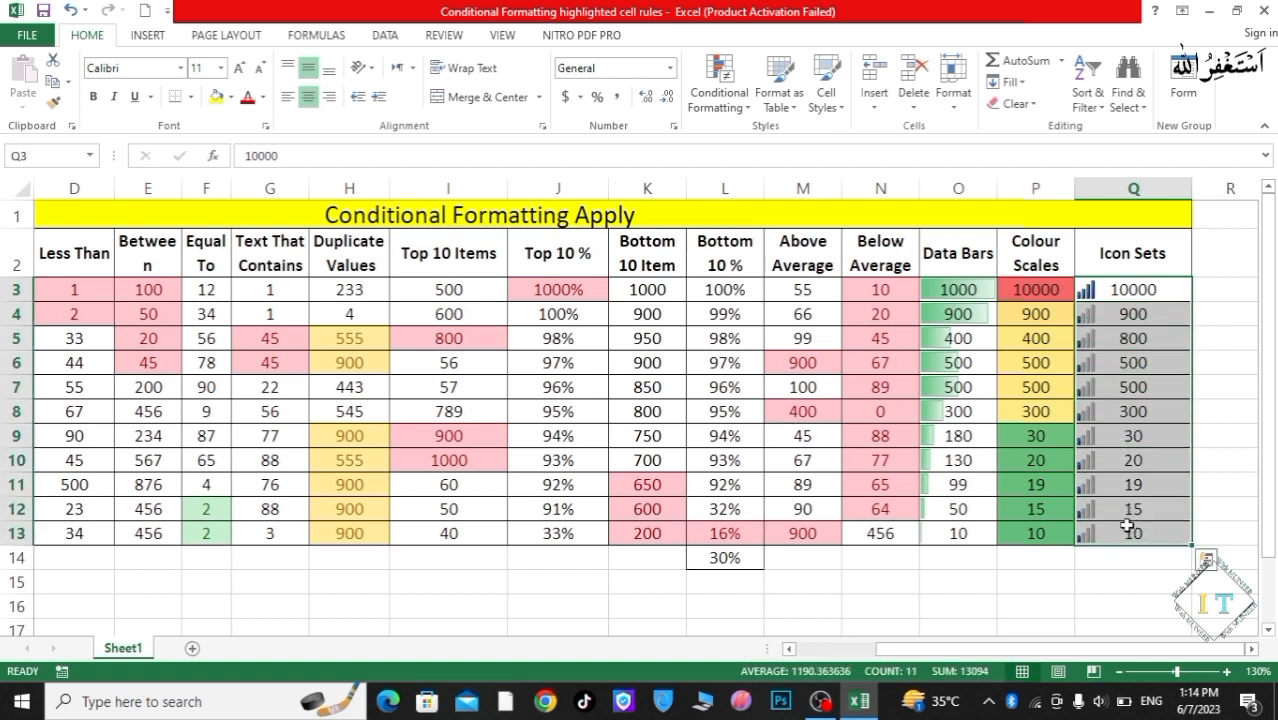
{"action": "left_click", "coordinate": [719, 95]}
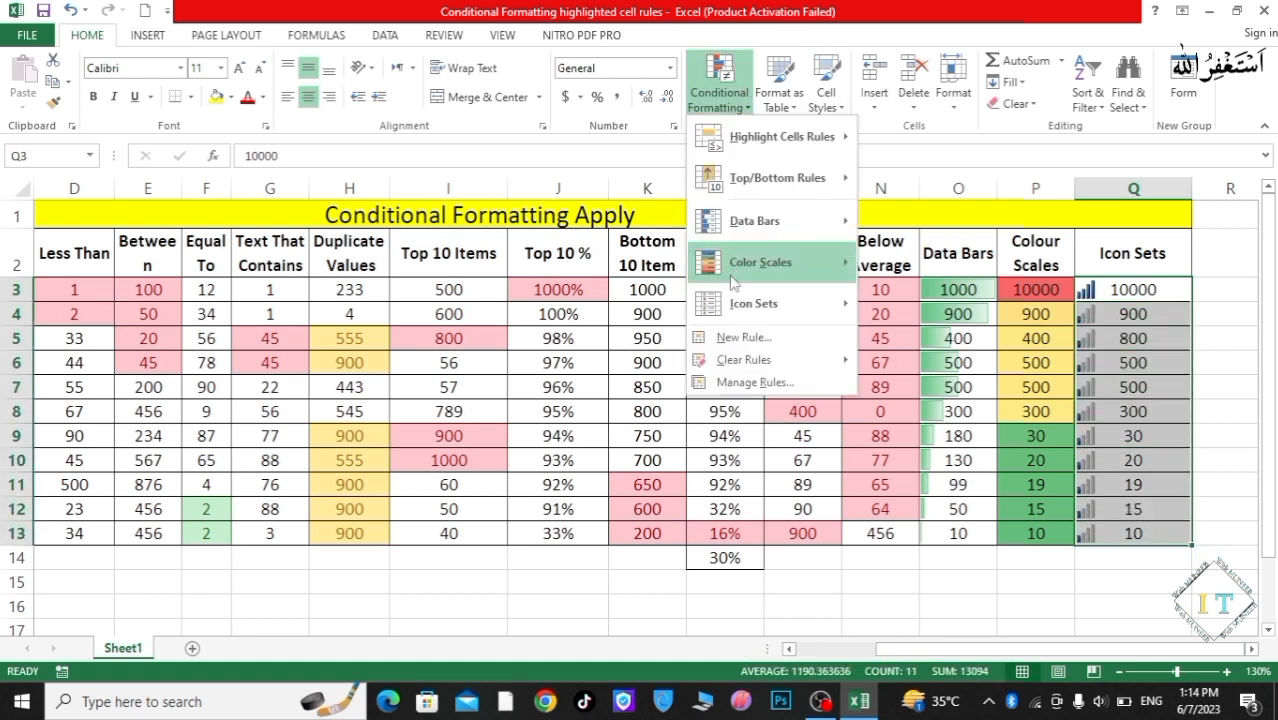
{"action": "mouse_move", "coordinate": [733, 304]}
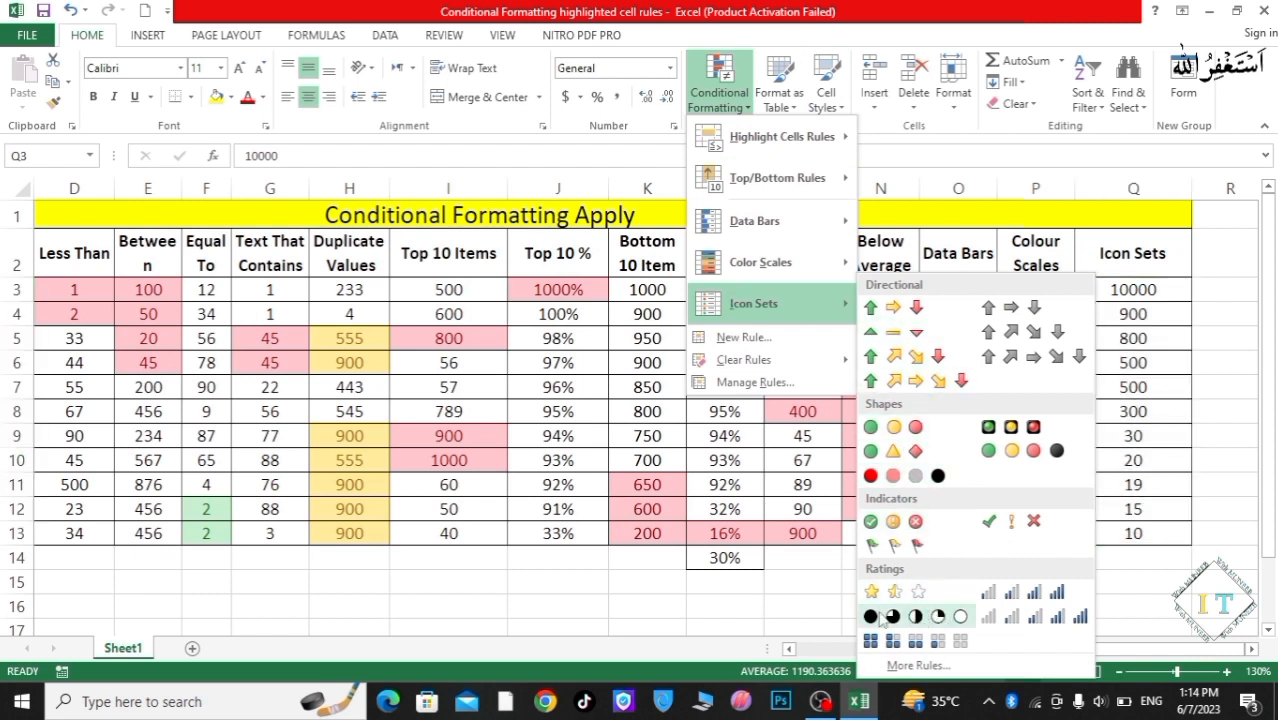
{"action": "left_click", "coordinate": [876, 616]}
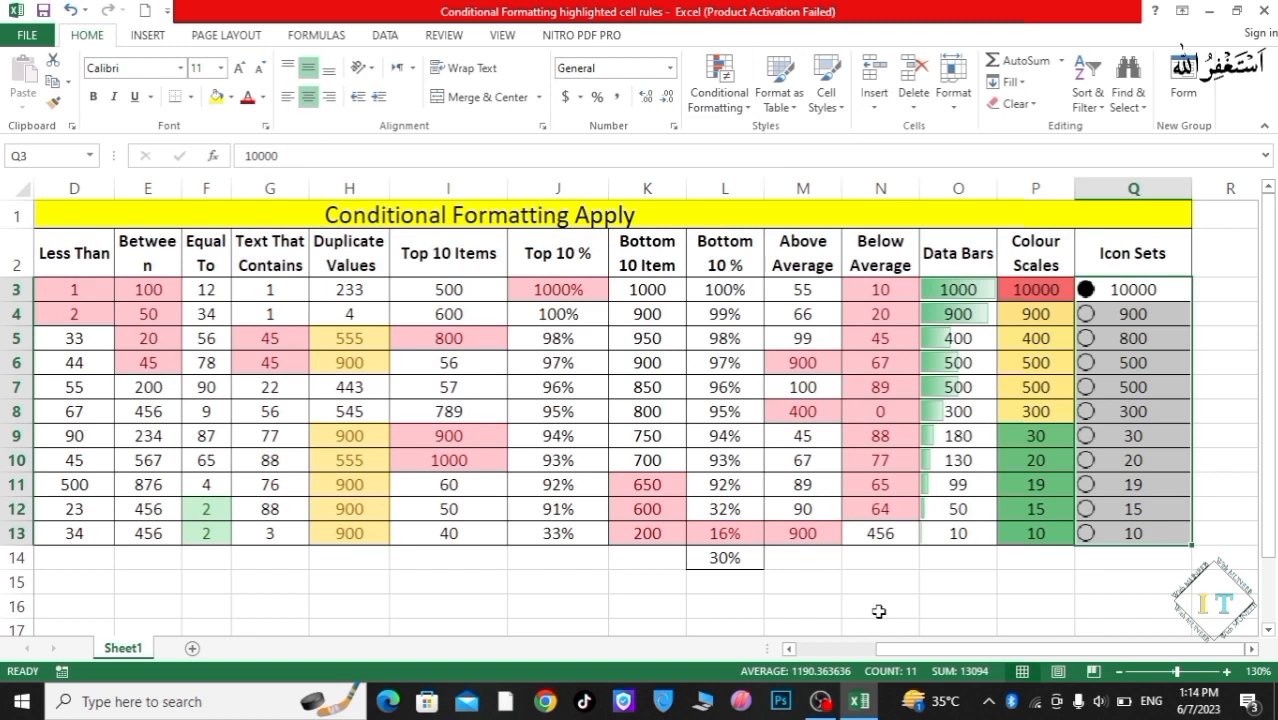
{"action": "left_click", "coordinate": [1112, 600]}
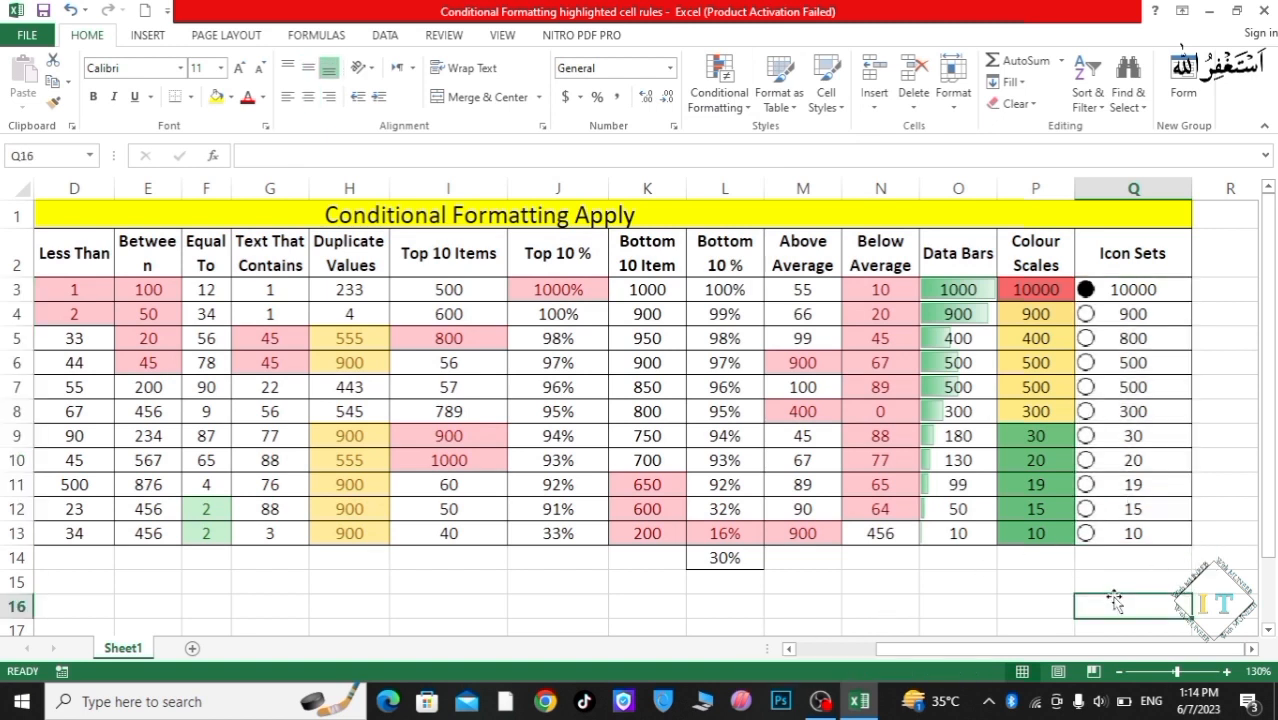
{"action": "left_click", "coordinate": [1088, 290]}
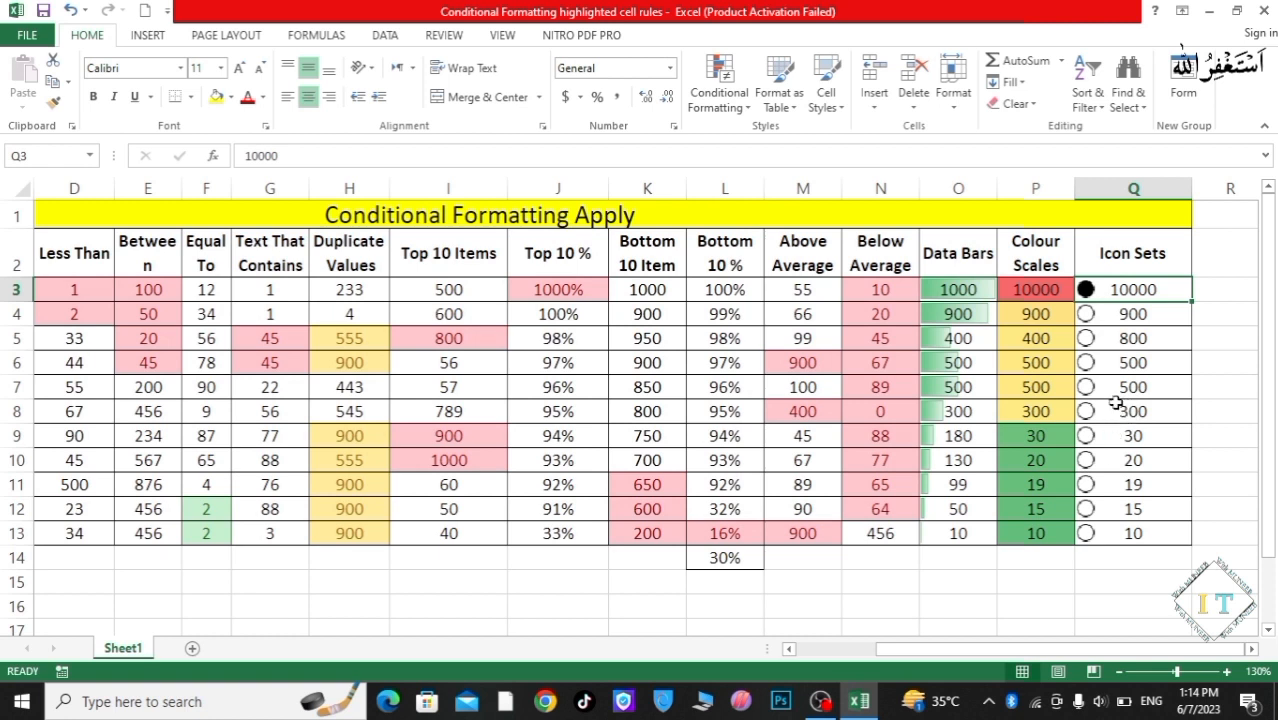
Switch the icons in Q3:Q13 to the ratings set with three stars
{"action": "left_click_drag", "start_coordinate": [1112, 289], "coordinate": [1112, 575]}
{"action": "left_click", "coordinate": [1105, 289]}
{"action": "left_click_drag", "start_coordinate": [1110, 289], "coordinate": [1112, 538]}
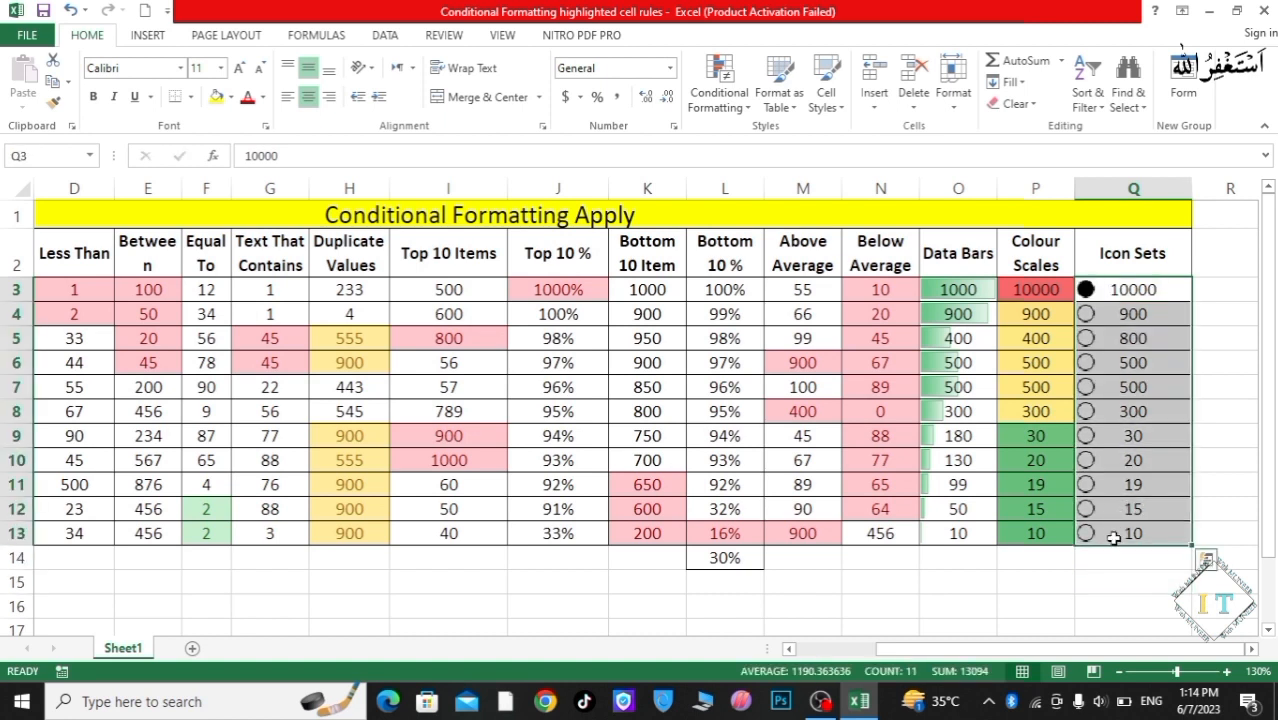
{"action": "left_click", "coordinate": [710, 100]}
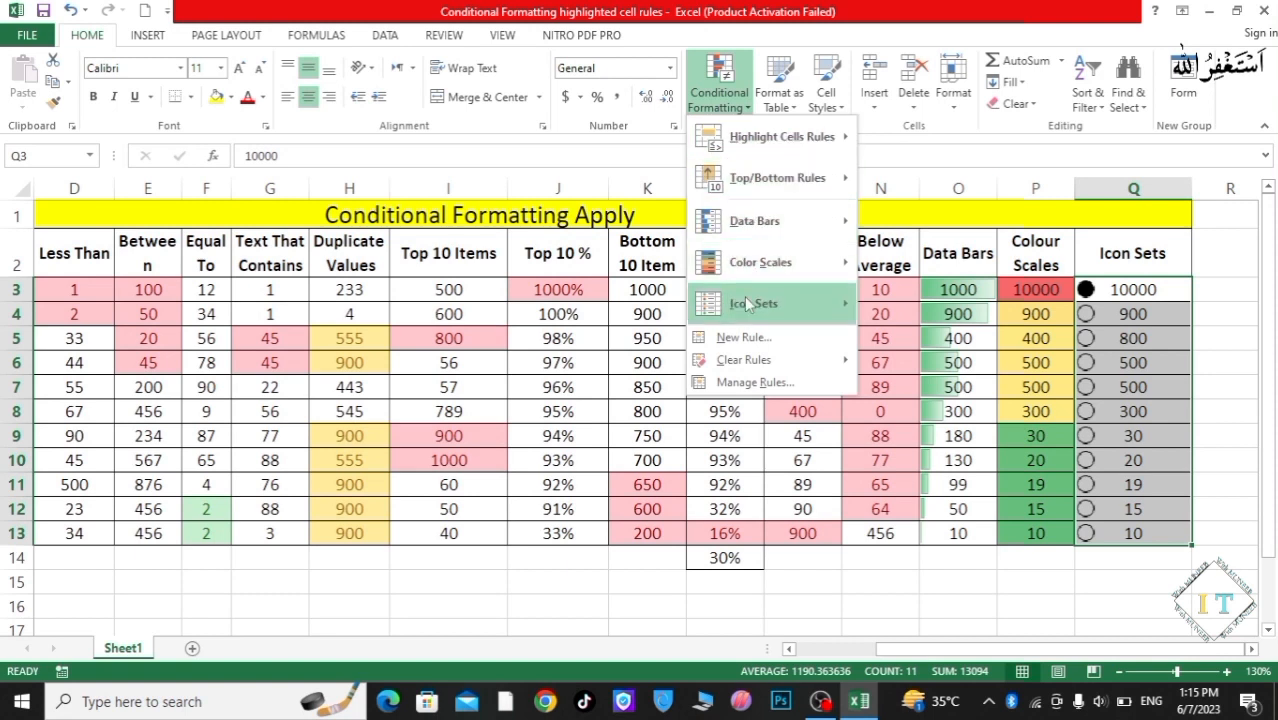
{"action": "mouse_move", "coordinate": [748, 303]}
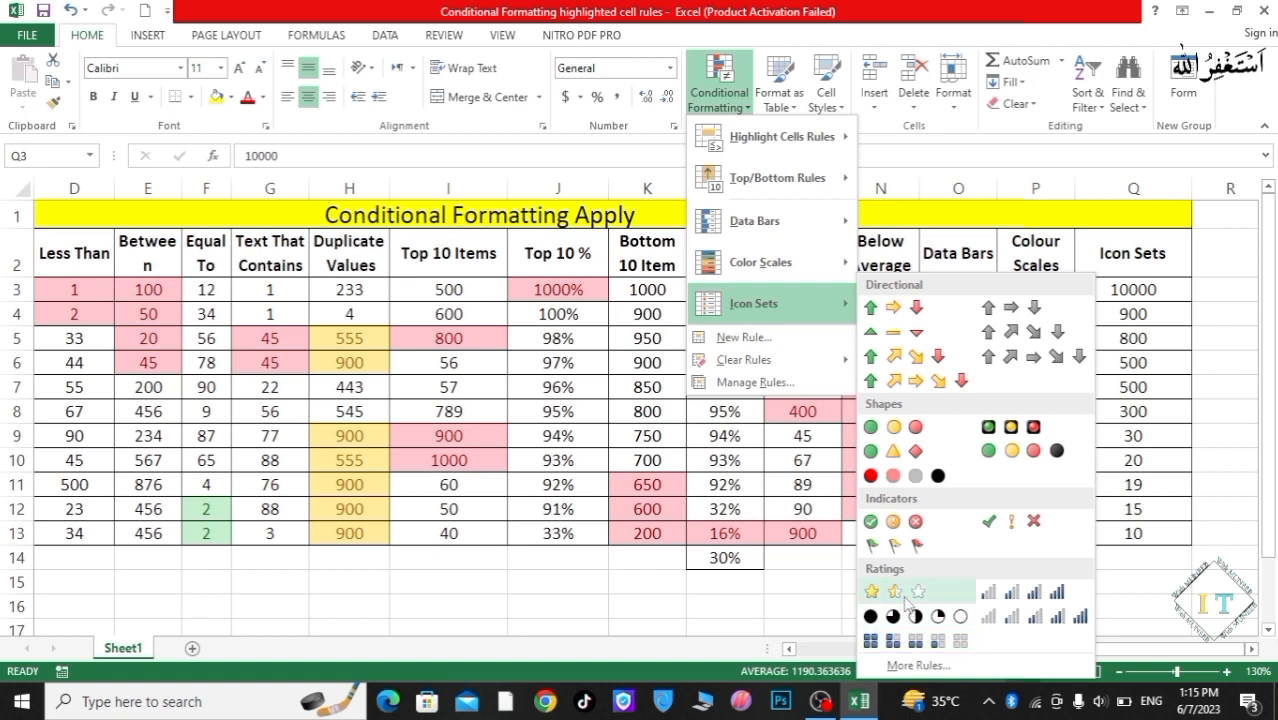
{"action": "left_click", "coordinate": [905, 598]}
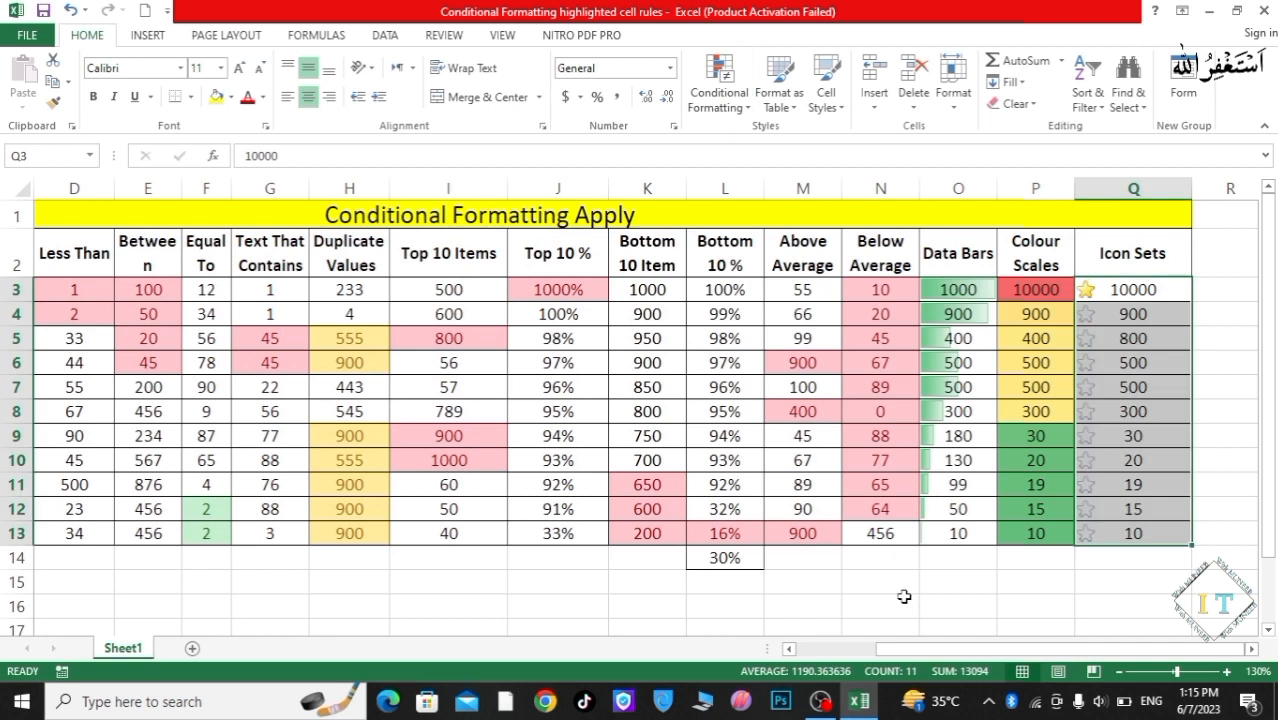
{"action": "left_click", "coordinate": [1040, 612]}
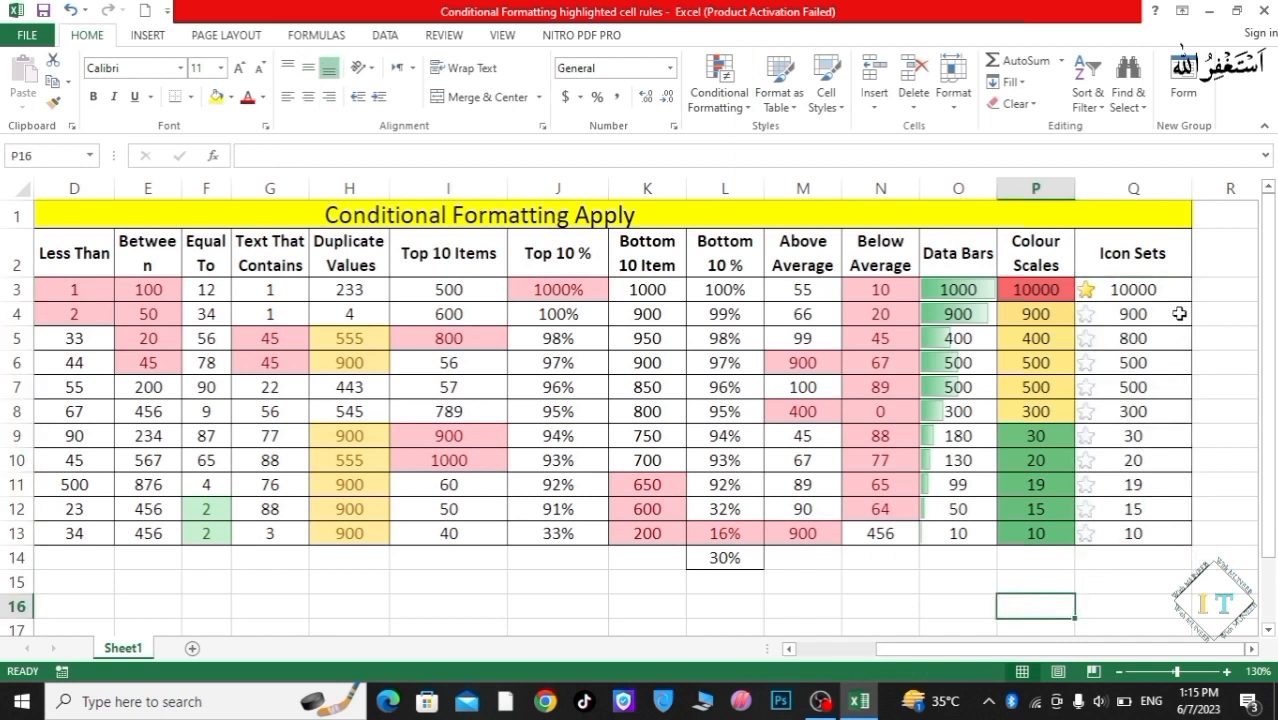
{"action": "left_click", "coordinate": [1086, 290]}
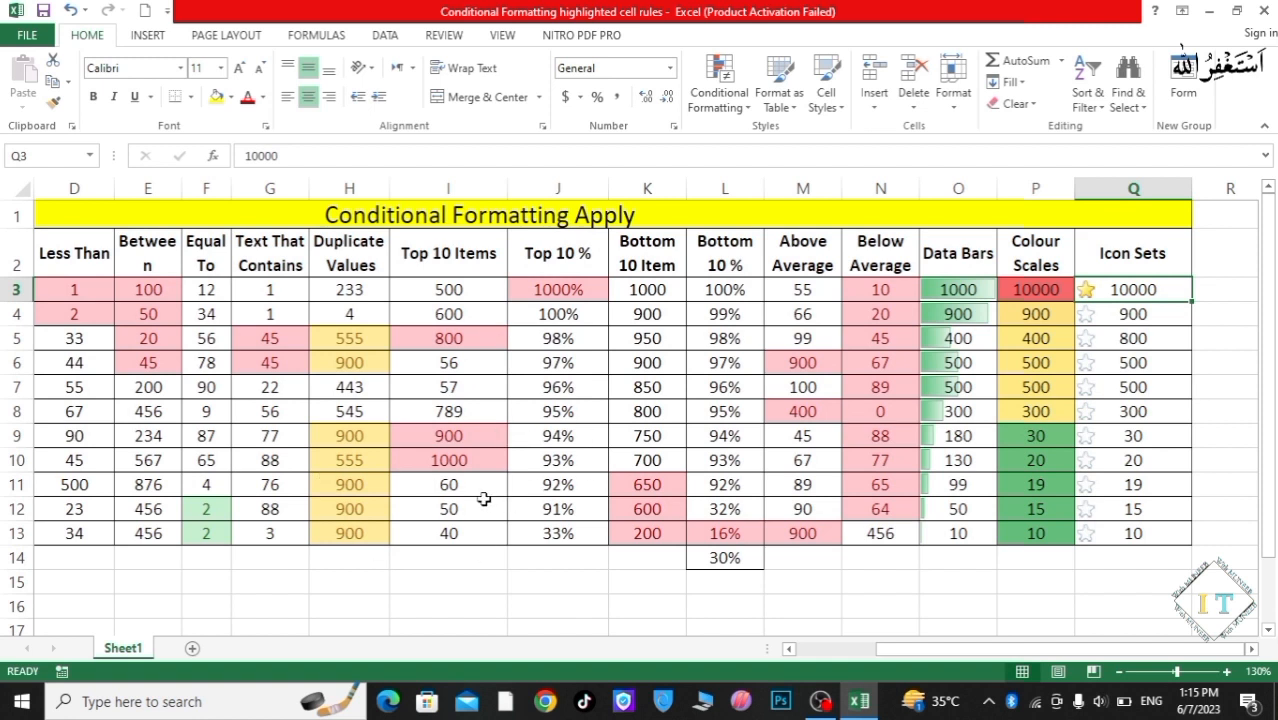
Select the whole Conditional Formatting Apply table and clear the conditional formatting rules from the selected cells
{"action": "key", "text": "ctrl+a"}
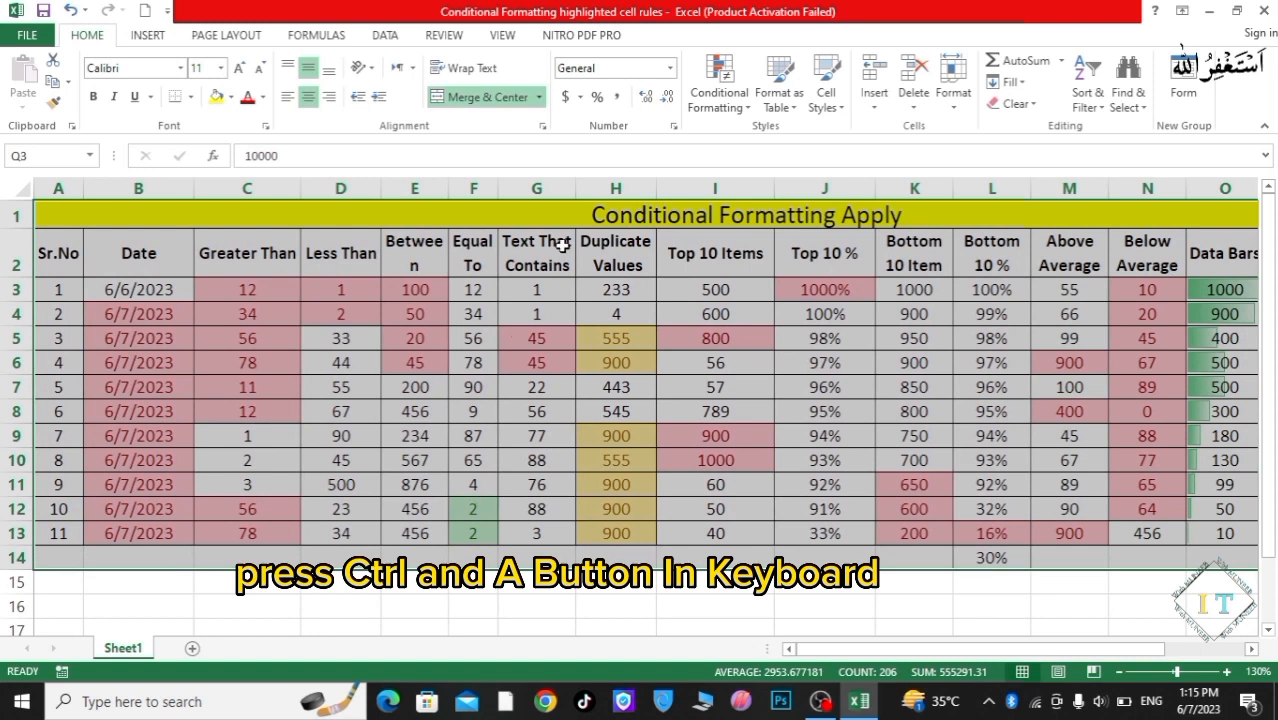
{"action": "left_click", "coordinate": [714, 90]}
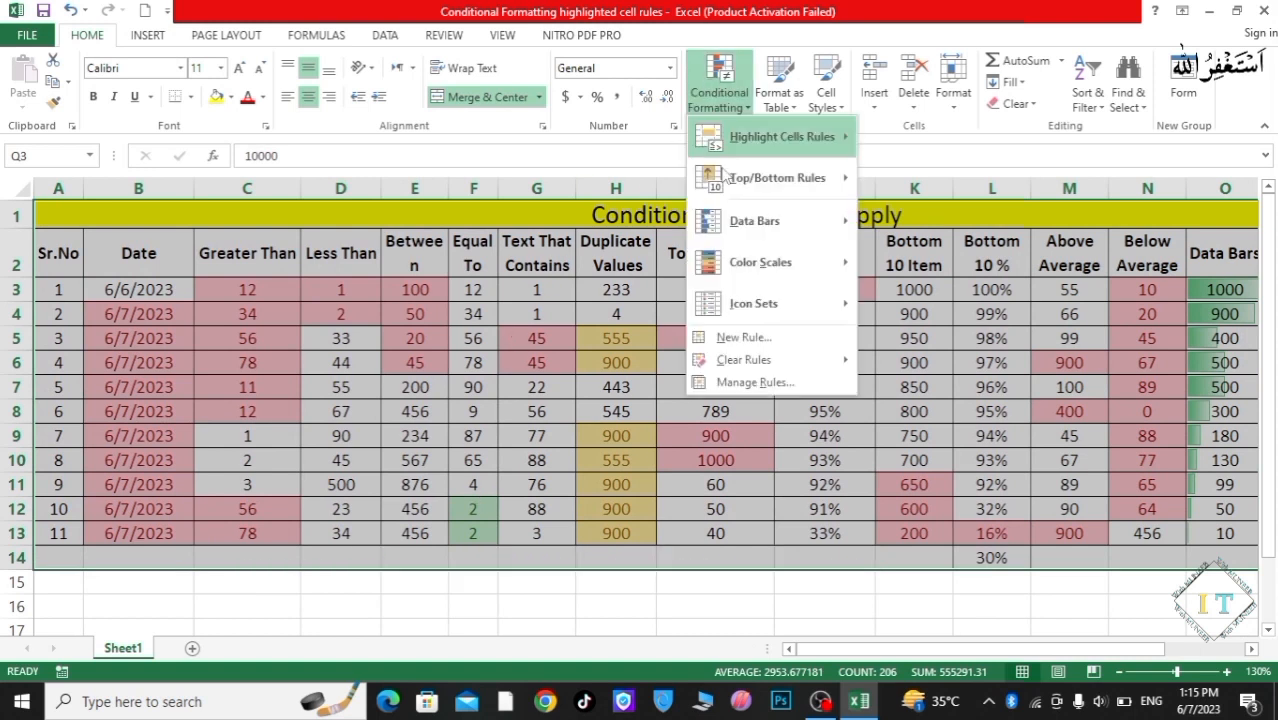
{"action": "mouse_move", "coordinate": [728, 362]}
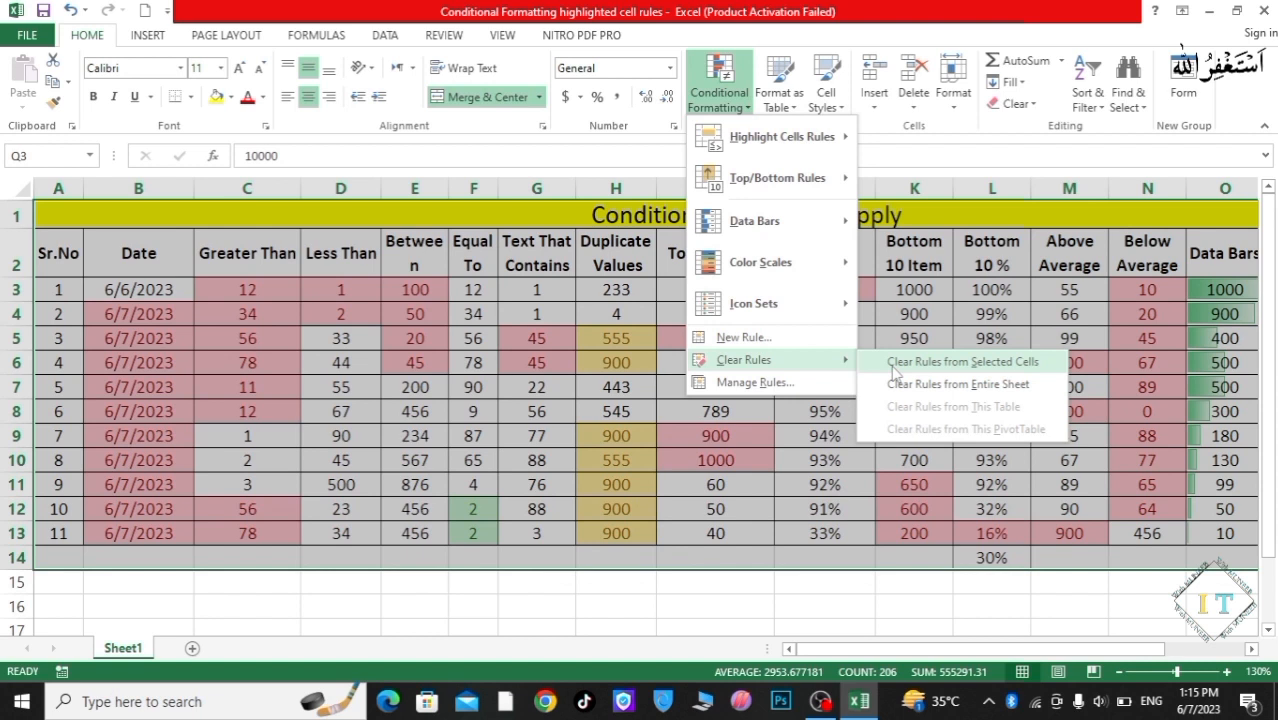
{"action": "left_click", "coordinate": [893, 364]}
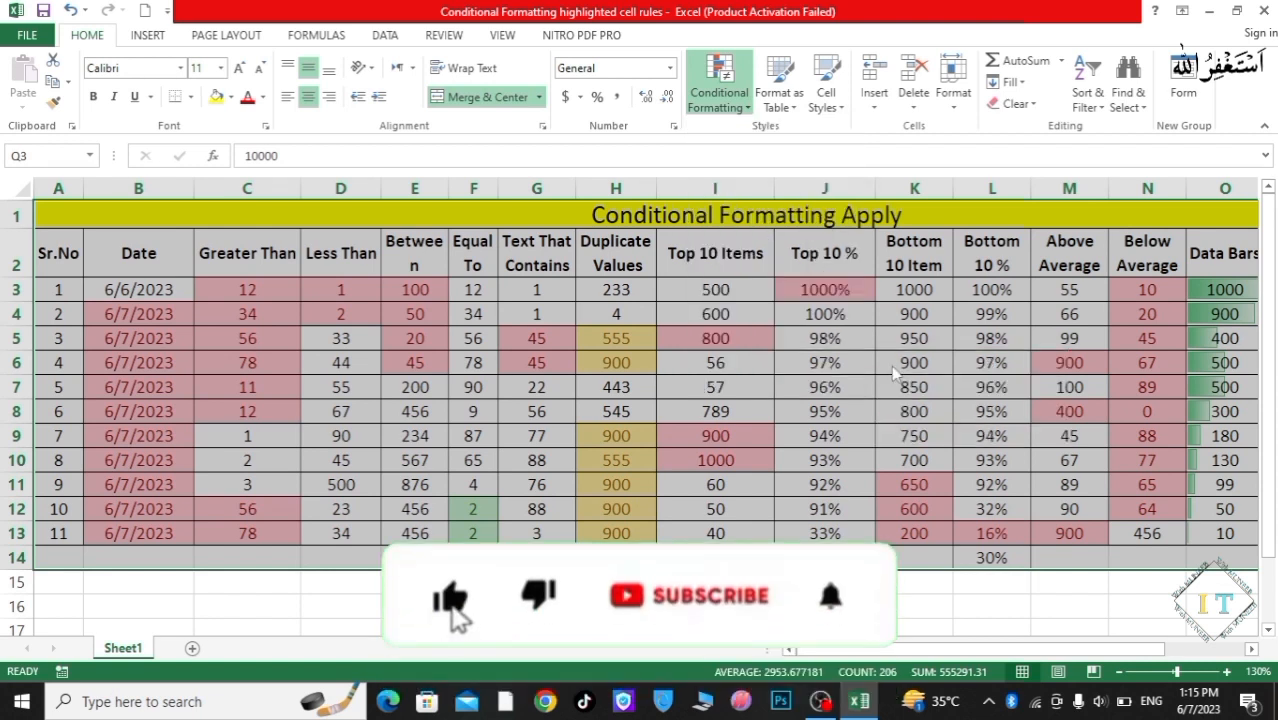
{"action": "left_click", "coordinate": [822, 581]}
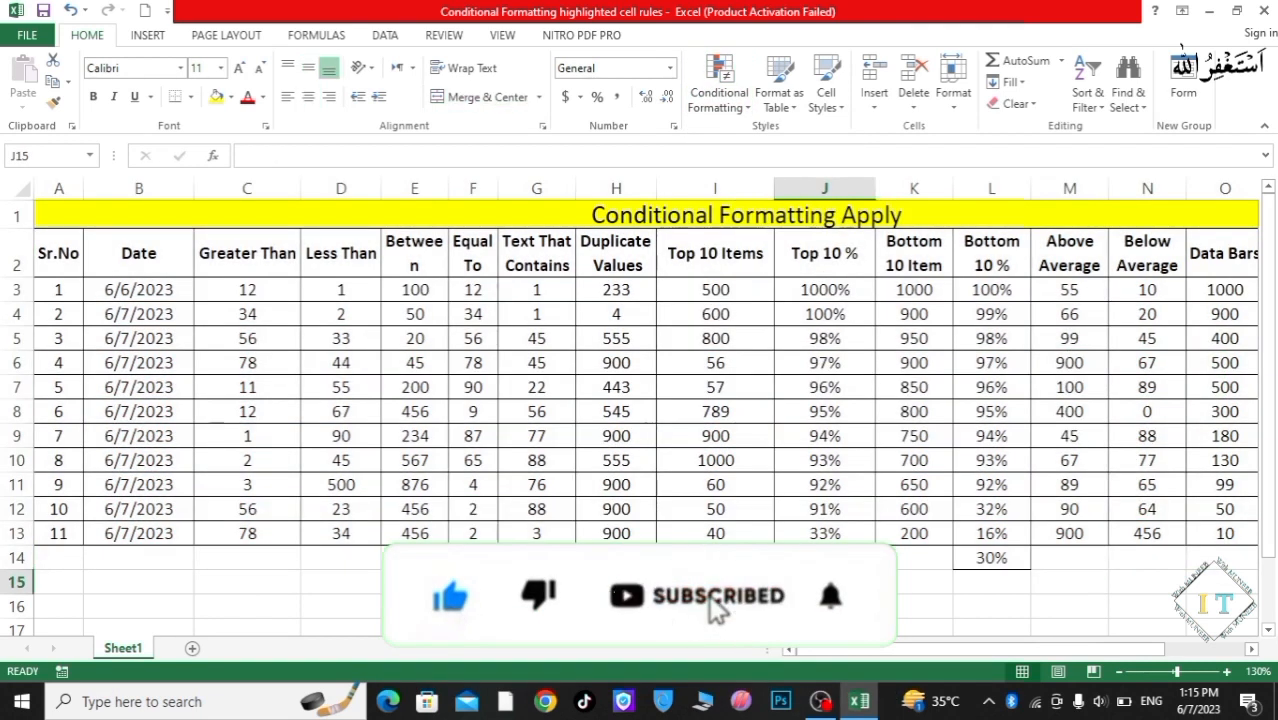